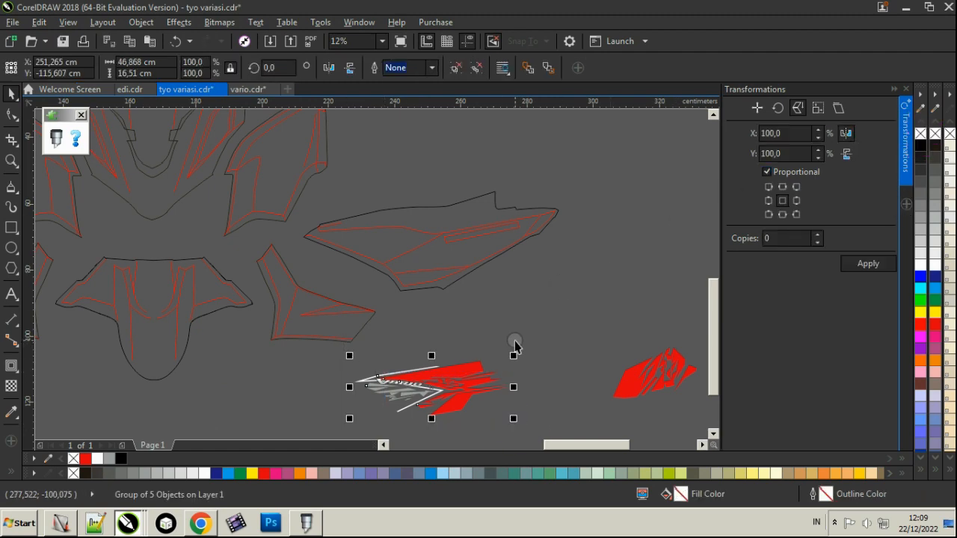
Move the red, white and grey Vario graphic group onto the right side panel outline and enlarge it to about 69 cm wide
{"action": "left_click_drag", "start_coordinate": [475, 370], "coordinate": [451, 233]}
{"action": "scroll", "coordinate": [451, 232], "scroll_direction": "up", "scroll_amount": 2}
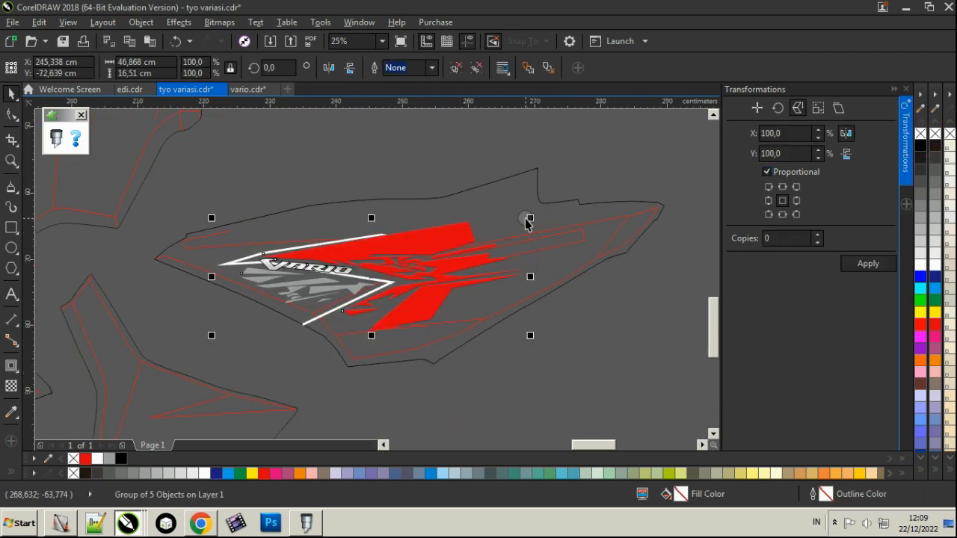
{"action": "left_click_drag", "start_coordinate": [530, 217], "coordinate": [678, 161]}
{"action": "left_click_drag", "start_coordinate": [561, 197], "coordinate": [506, 203]}
{"action": "left_click", "coordinate": [507, 203]}
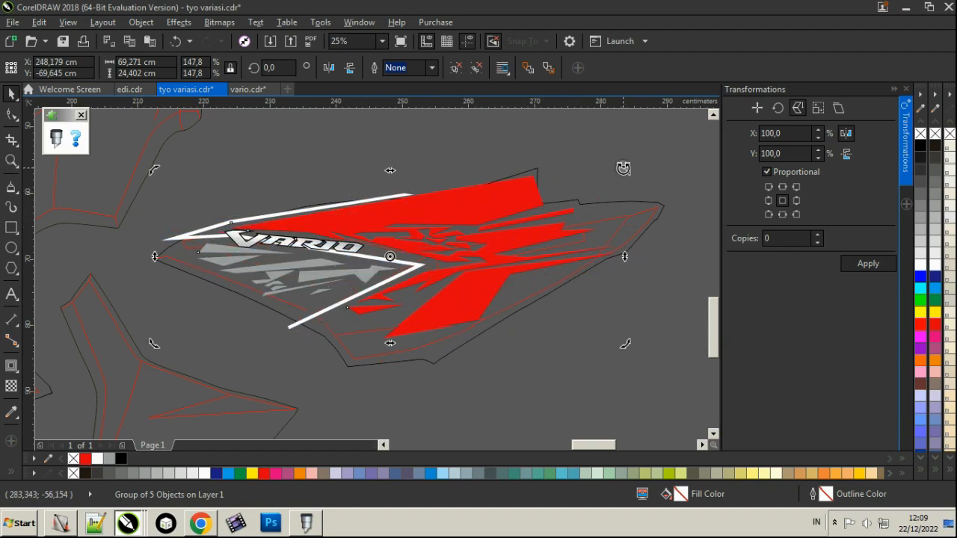
Rotate the Vario graphic group counterclockwise by about 3 degrees and reposition it to follow the panel's upper edge
{"action": "left_click_drag", "start_coordinate": [623, 168], "coordinate": [513, 197]}
{"action": "scroll", "coordinate": [498, 207], "scroll_direction": "up", "scroll_amount": 2}
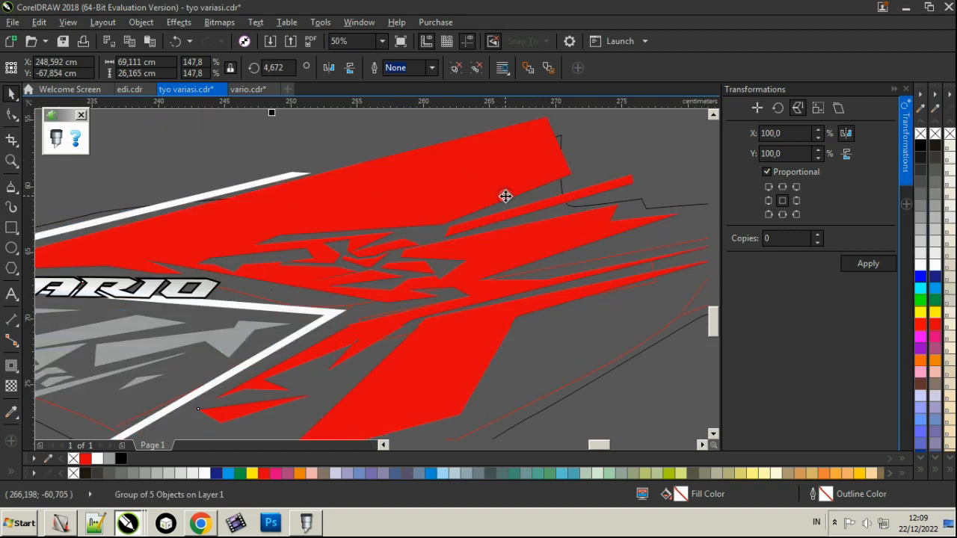
{"action": "scroll", "coordinate": [505, 196], "scroll_direction": "down", "scroll_amount": 2}
{"action": "left_click_drag", "start_coordinate": [623, 149], "coordinate": [625, 157]}
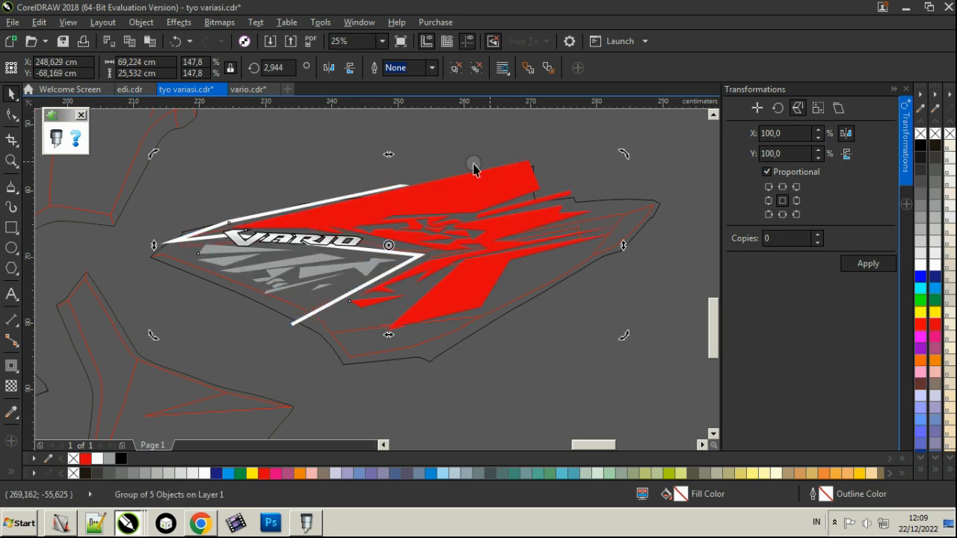
{"action": "scroll", "coordinate": [406, 224], "scroll_direction": "up", "scroll_amount": 2}
{"action": "scroll", "coordinate": [410, 237], "scroll_direction": "down", "scroll_amount": 2}
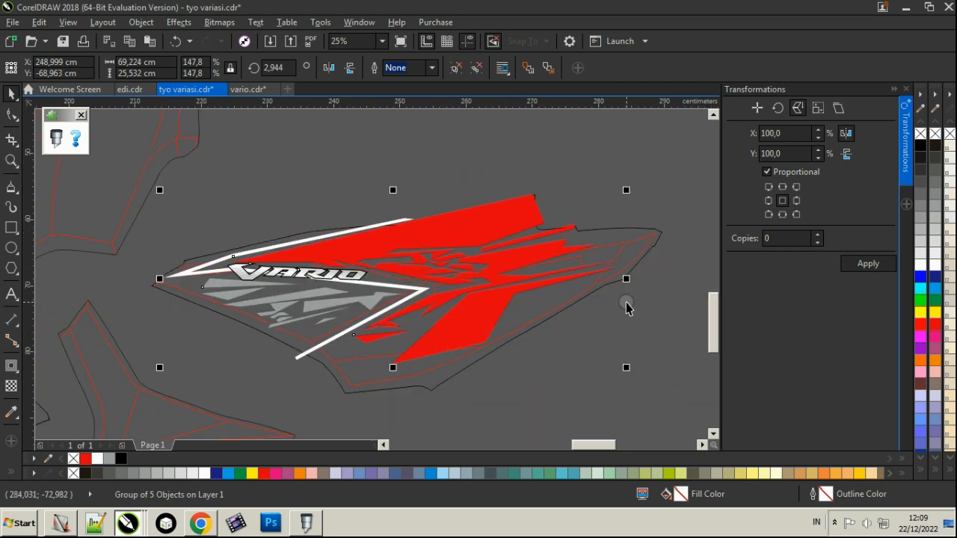
Squeeze the Vario graphic group to about 66 cm wide and 23.8 cm high within the side panel outline
{"action": "left_click_drag", "start_coordinate": [626, 278], "coordinate": [614, 278]}
{"action": "left_click_drag", "start_coordinate": [386, 368], "coordinate": [387, 363]}
{"action": "left_click_drag", "start_coordinate": [157, 275], "coordinate": [167, 275]}
{"action": "scroll", "coordinate": [199, 272], "scroll_direction": "up", "scroll_amount": 1}
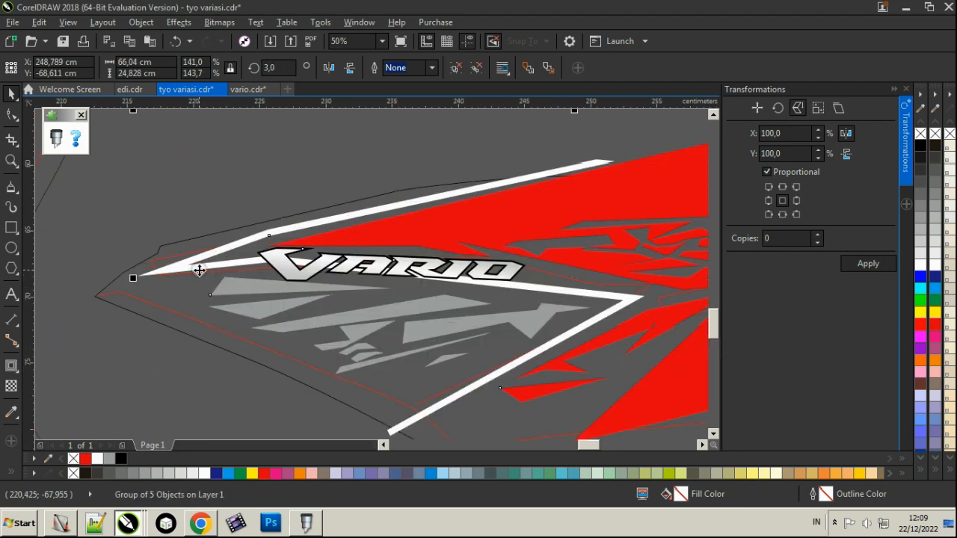
{"action": "scroll", "coordinate": [198, 277], "scroll_direction": "down", "scroll_amount": 1}
{"action": "left_click_drag", "start_coordinate": [385, 370], "coordinate": [384, 363]}
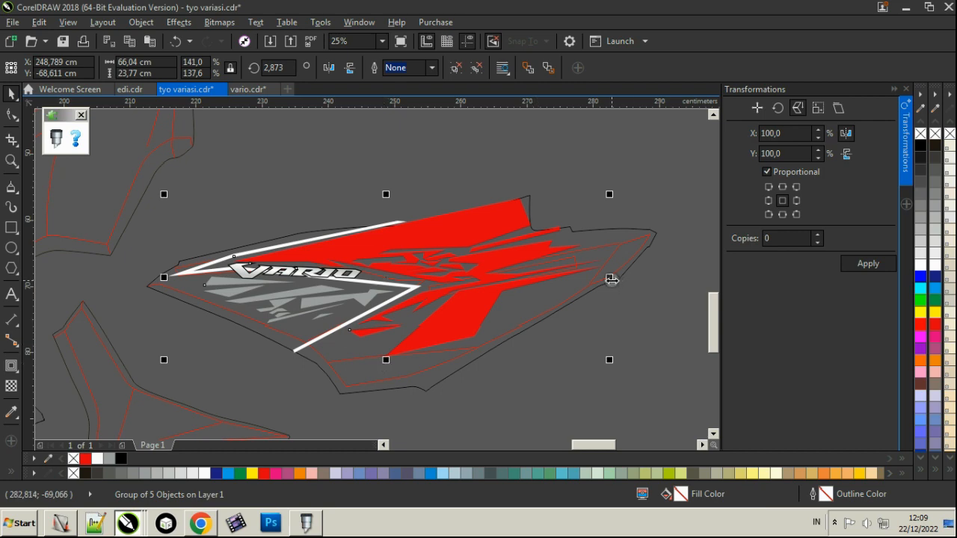
Skew the Vario graphic group's rear end slightly upward and widen the group to about 68.4 cm
{"action": "left_click_drag", "start_coordinate": [612, 280], "coordinate": [613, 270]}
{"action": "left_click", "coordinate": [592, 271]}
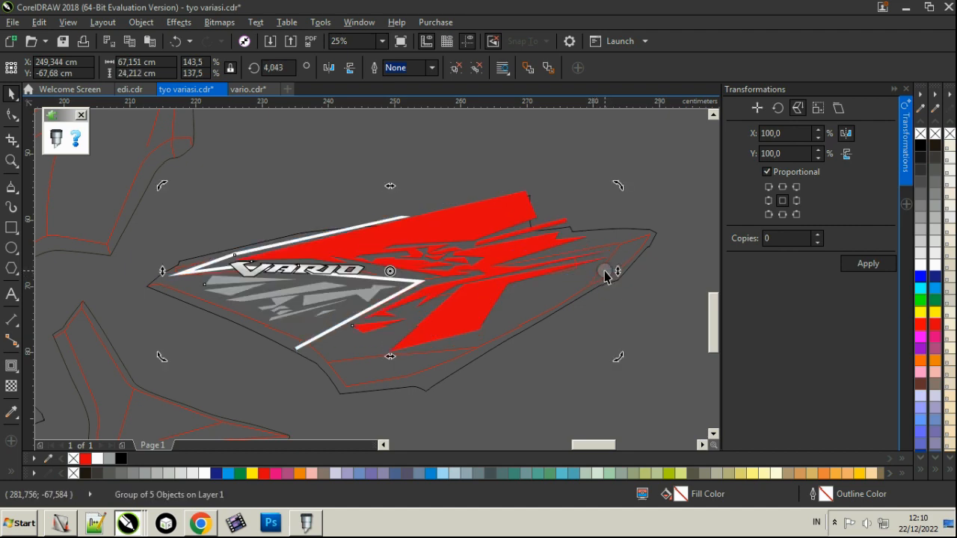
{"action": "left_click", "coordinate": [548, 248]}
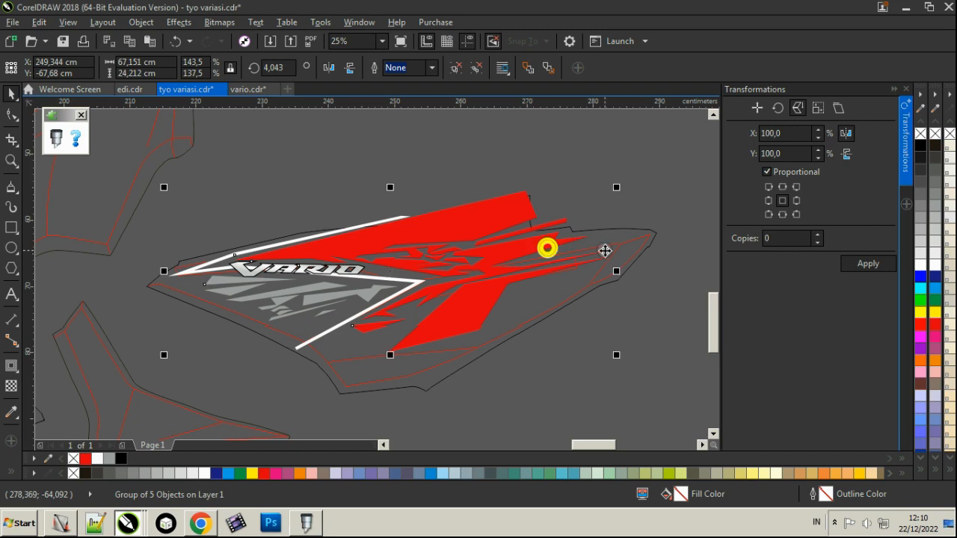
{"action": "left_click_drag", "start_coordinate": [618, 271], "coordinate": [626, 268]}
{"action": "left_click", "coordinate": [576, 255]}
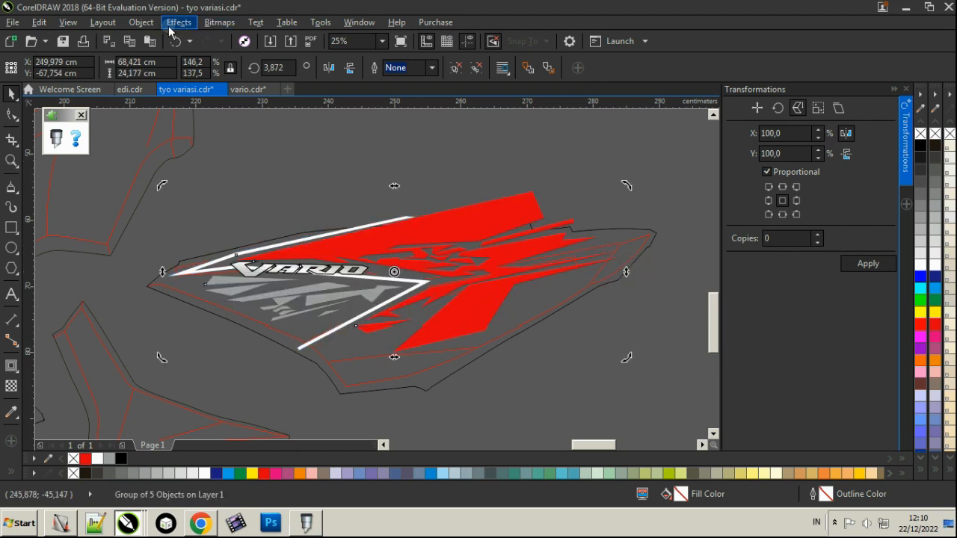
PowerClip the Vario graphic group inside the right side panel outline and undo the accidental move of the panel
{"action": "left_click", "coordinate": [140, 22]}
{"action": "mouse_move", "coordinate": [188, 141]}
{"action": "left_click", "coordinate": [396, 142]}
{"action": "left_click", "coordinate": [337, 236]}
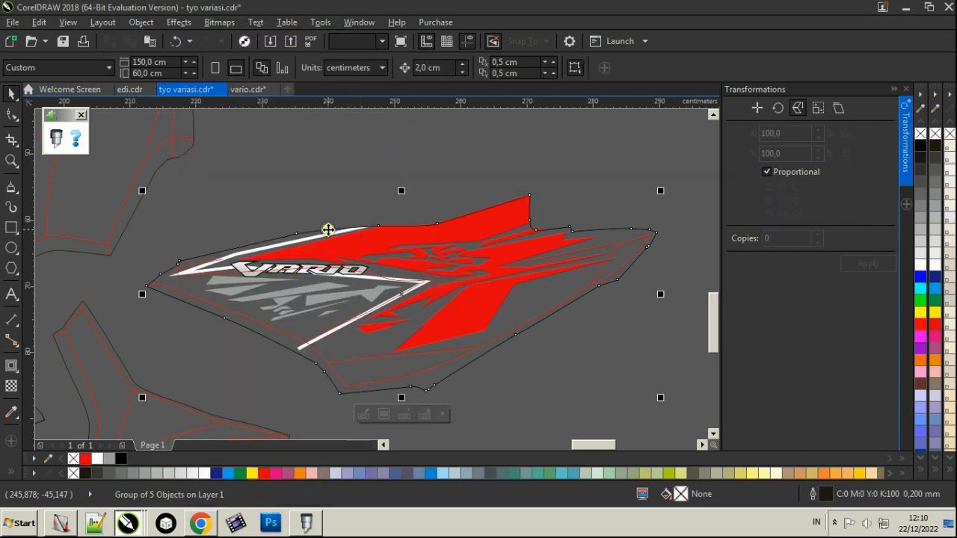
{"action": "left_click_drag", "start_coordinate": [337, 236], "coordinate": [340, 150]}
{"action": "key", "text": "ctrl+z"}
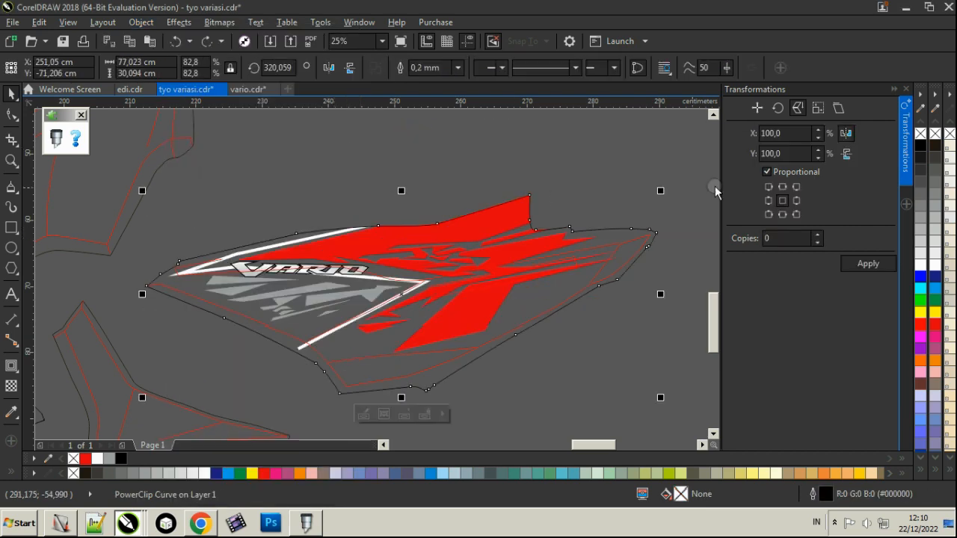
Fill the right side panel with black and save the drawing
{"action": "left_click", "coordinate": [922, 146]}
{"action": "left_click", "coordinate": [377, 203]}
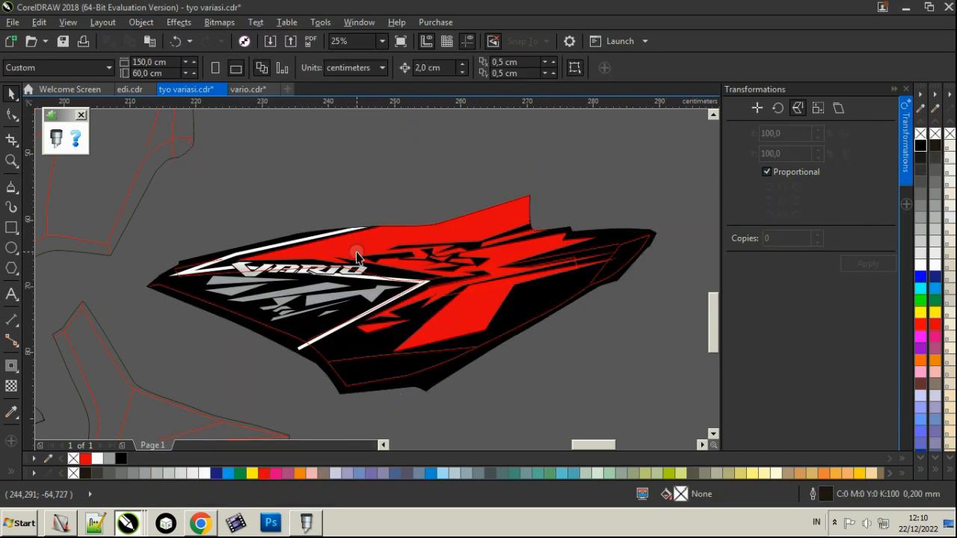
{"action": "scroll", "coordinate": [356, 256], "scroll_direction": "up", "scroll_amount": 1}
{"action": "scroll", "coordinate": [356, 256], "scroll_direction": "down", "scroll_amount": 1}
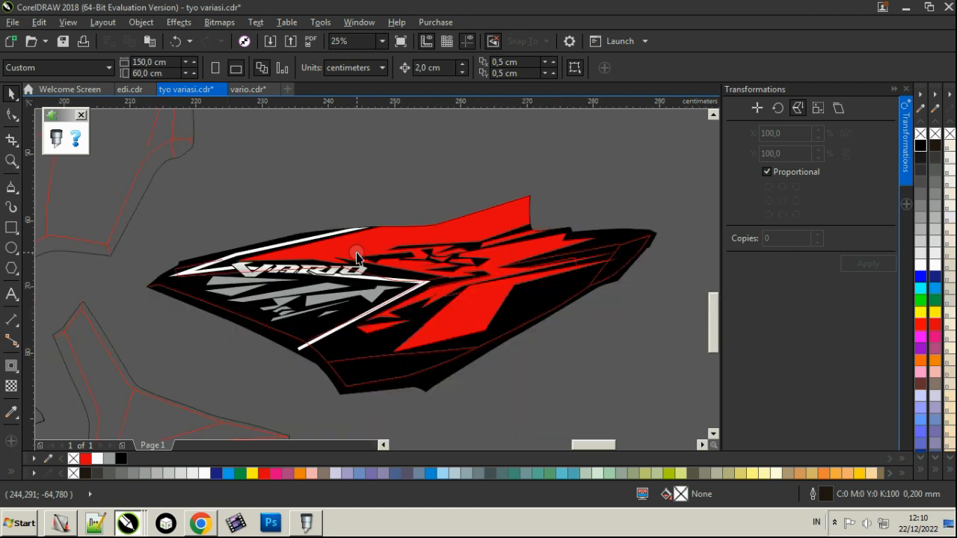
{"action": "scroll", "coordinate": [306, 276], "scroll_direction": "down", "scroll_amount": 1}
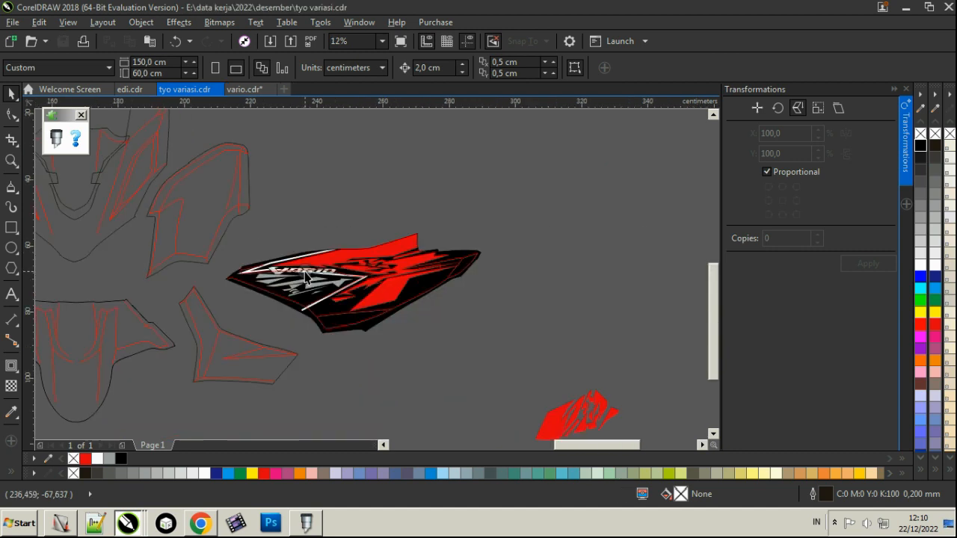
{"action": "scroll", "coordinate": [306, 277], "scroll_direction": "up", "scroll_amount": 1}
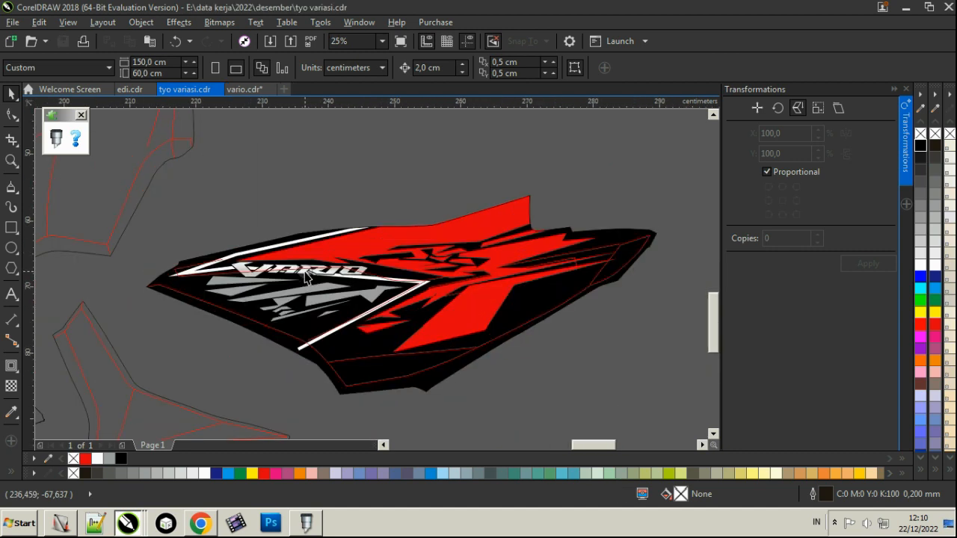
{"action": "left_click", "coordinate": [835, 522]}
{"action": "right_click", "coordinate": [856, 440]}
{"action": "left_click", "coordinate": [859, 366]}
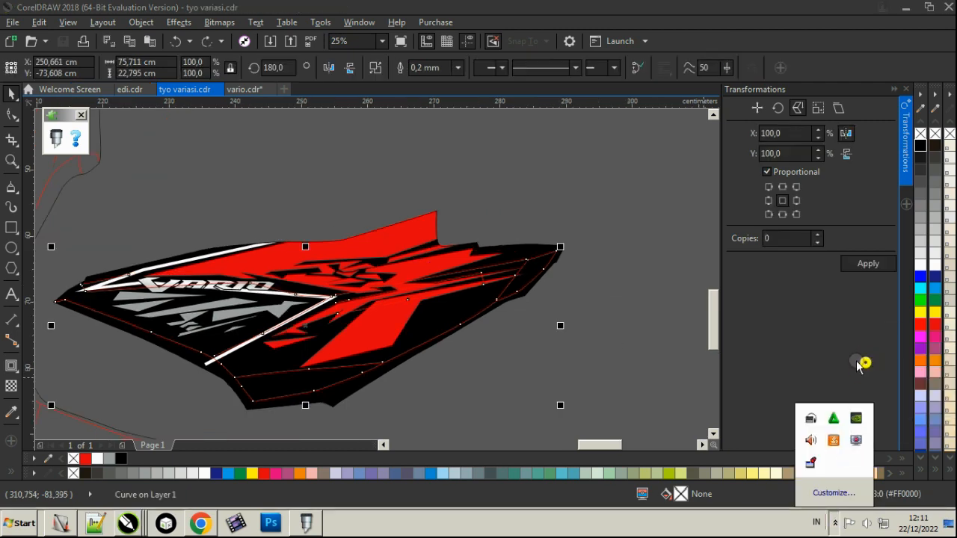
{"action": "left_click", "coordinate": [630, 346]}
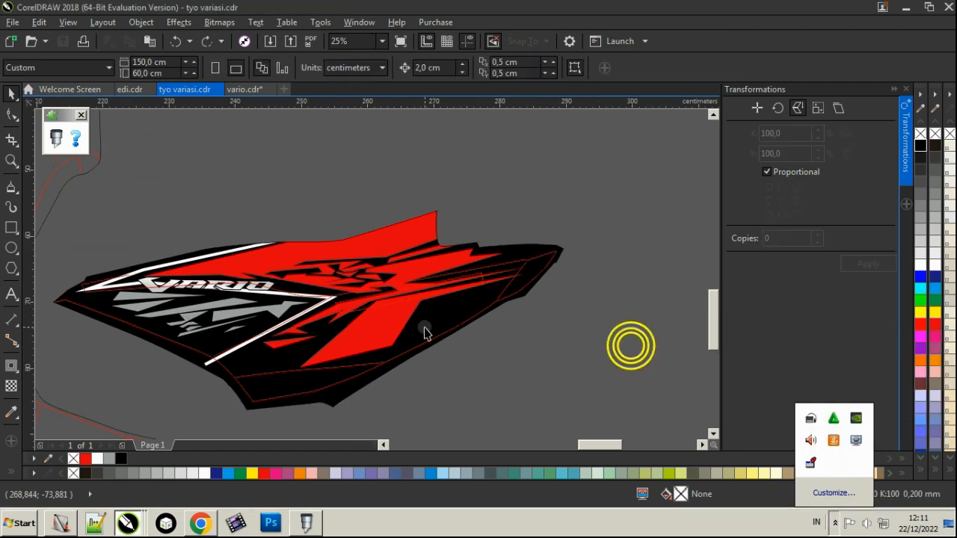
Edit the side panel's PowerClip contents and enlarge the graphic group to about 75 cm wide, rotating it slightly counterclockwise
{"action": "left_click", "coordinate": [394, 314]}
{"action": "right_click", "coordinate": [465, 251]}
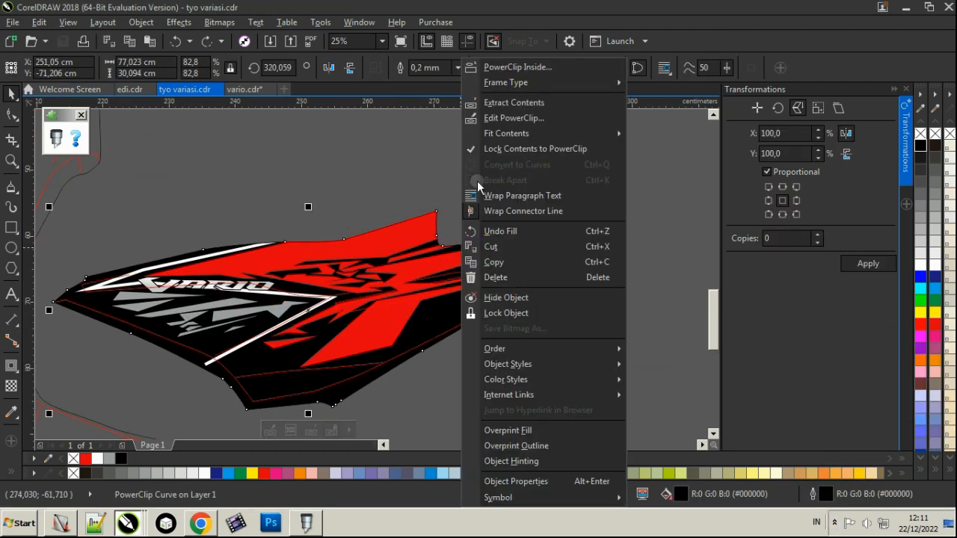
{"action": "left_click", "coordinate": [487, 118]}
{"action": "left_click", "coordinate": [389, 315]}
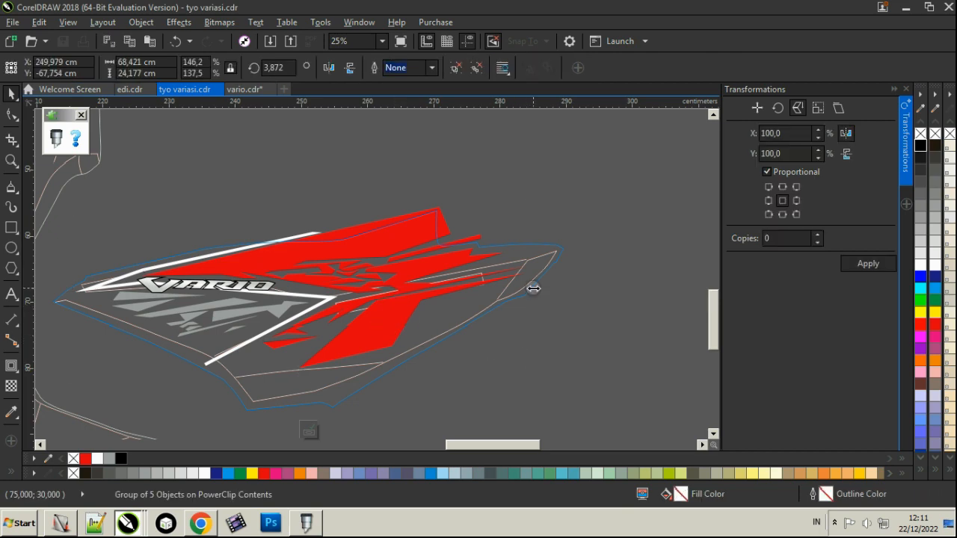
{"action": "left_click_drag", "start_coordinate": [533, 289], "coordinate": [577, 287]}
{"action": "left_click_drag", "start_coordinate": [324, 372], "coordinate": [336, 402]}
{"action": "left_click", "coordinate": [541, 245]}
{"action": "left_click_drag", "start_coordinate": [581, 204], "coordinate": [571, 196]}
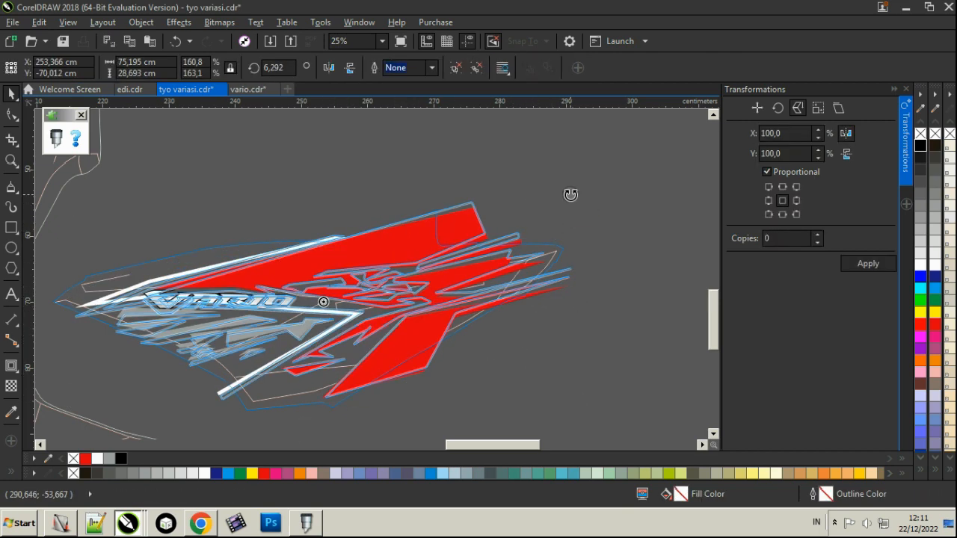
Rotate the graphic group back to about 2.8 degrees and reposition it over the panel outline
{"action": "left_click", "coordinate": [464, 251]}
{"action": "left_click", "coordinate": [463, 251]}
{"action": "left_click", "coordinate": [454, 220]}
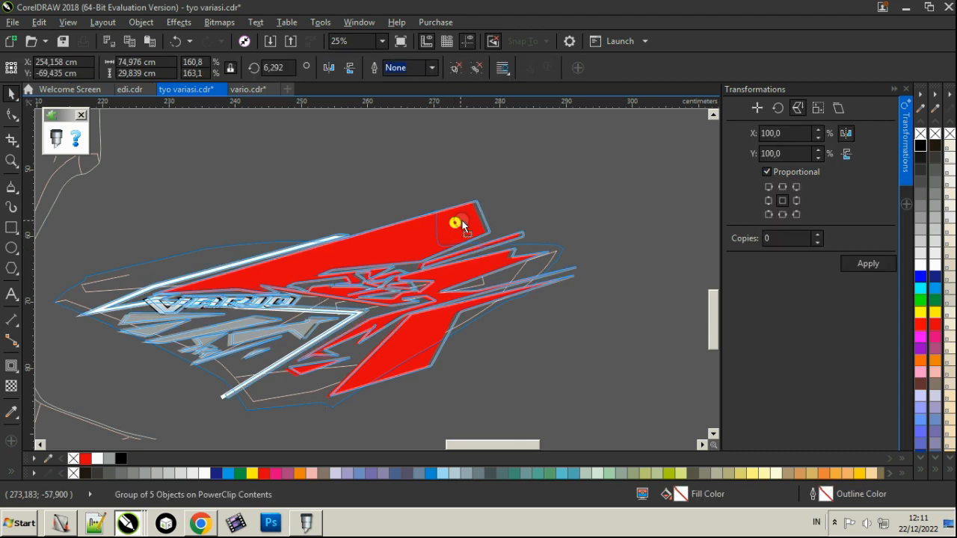
{"action": "left_click_drag", "start_coordinate": [588, 197], "coordinate": [594, 200]}
{"action": "left_click_drag", "start_coordinate": [533, 243], "coordinate": [522, 245]}
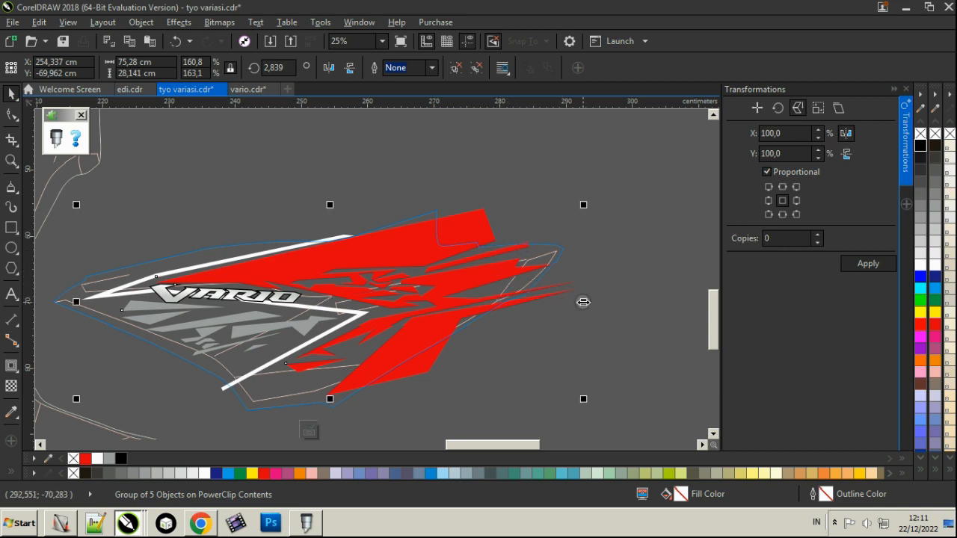
Narrow the graphic group to about 70 cm, skew its rear end slightly upward and nudge it into place over the panel
{"action": "left_click_drag", "start_coordinate": [582, 301], "coordinate": [548, 302]}
{"action": "left_click", "coordinate": [547, 298]}
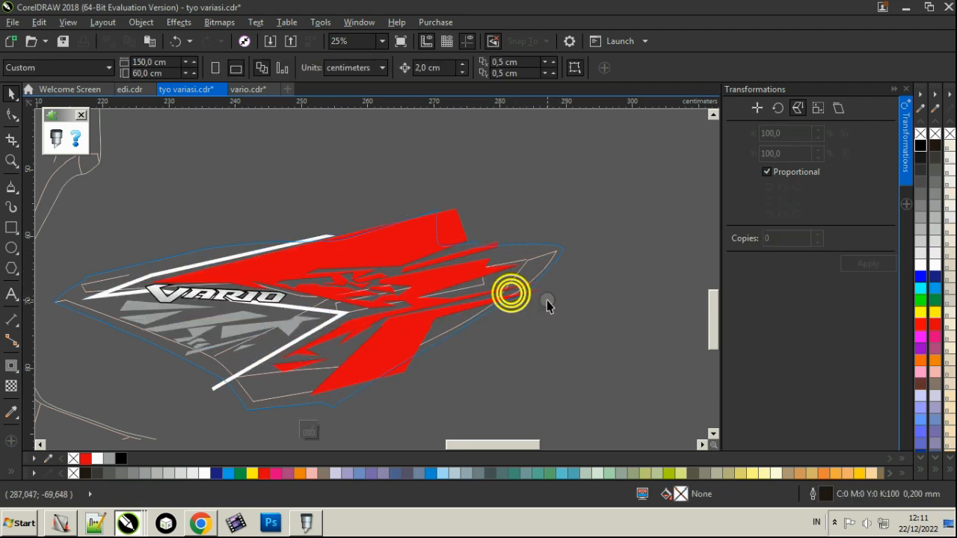
{"action": "left_click", "coordinate": [486, 292]}
{"action": "left_click", "coordinate": [544, 299]}
{"action": "left_click", "coordinate": [497, 292]}
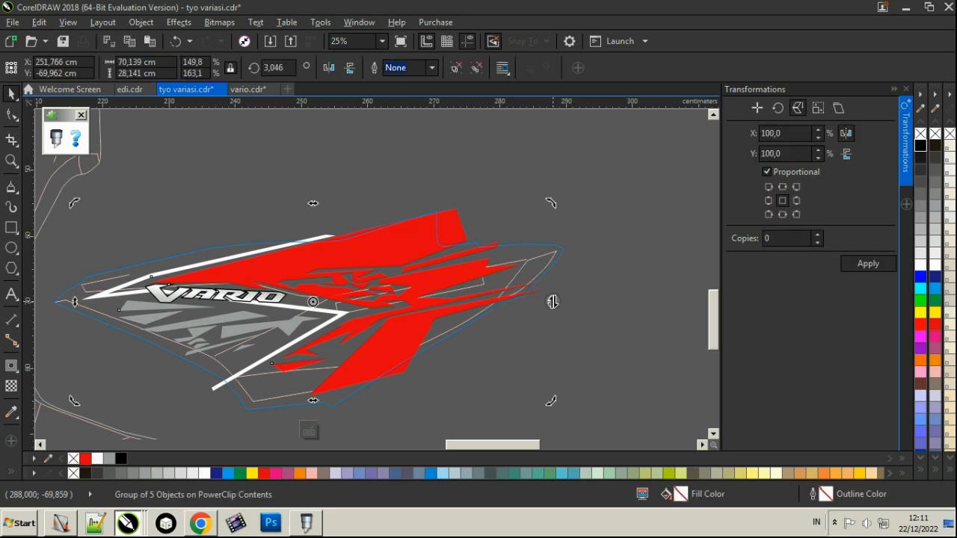
{"action": "left_click_drag", "start_coordinate": [545, 290], "coordinate": [552, 283]}
{"action": "left_click_drag", "start_coordinate": [331, 304], "coordinate": [330, 311]}
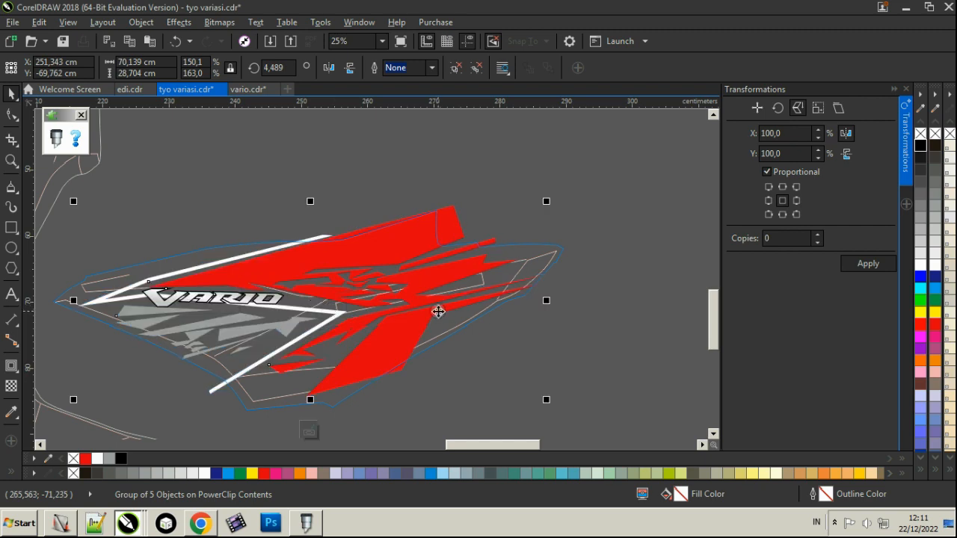
Ungroup the graphic and pull the lower tip node of the red shape well below the panel outline with the Shape tool
{"action": "left_click", "coordinate": [579, 314]}
{"action": "left_click", "coordinate": [375, 364]}
{"action": "left_click", "coordinate": [458, 65]}
{"action": "left_click", "coordinate": [606, 172]}
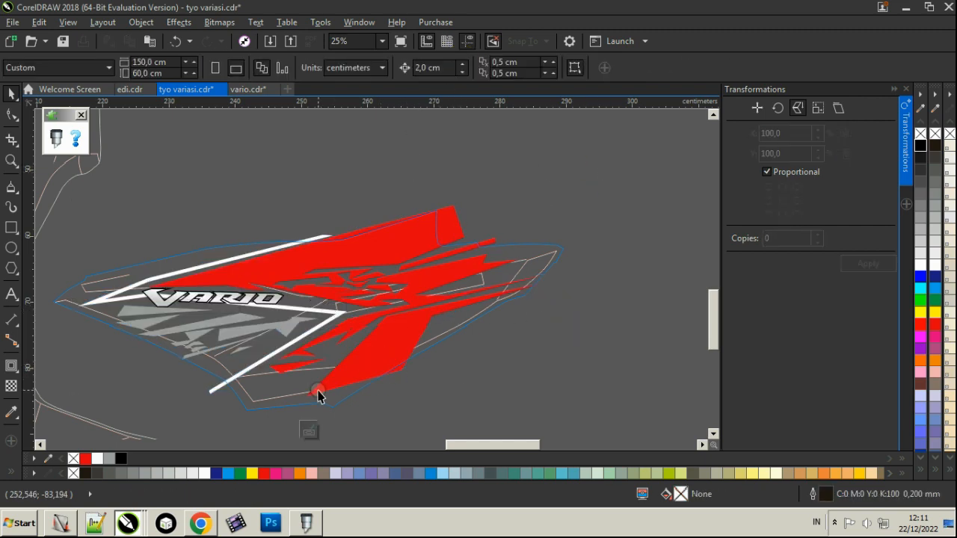
{"action": "left_click", "coordinate": [318, 396]}
{"action": "left_click", "coordinate": [11, 114]}
{"action": "left_click_drag", "start_coordinate": [304, 397], "coordinate": [214, 412]}
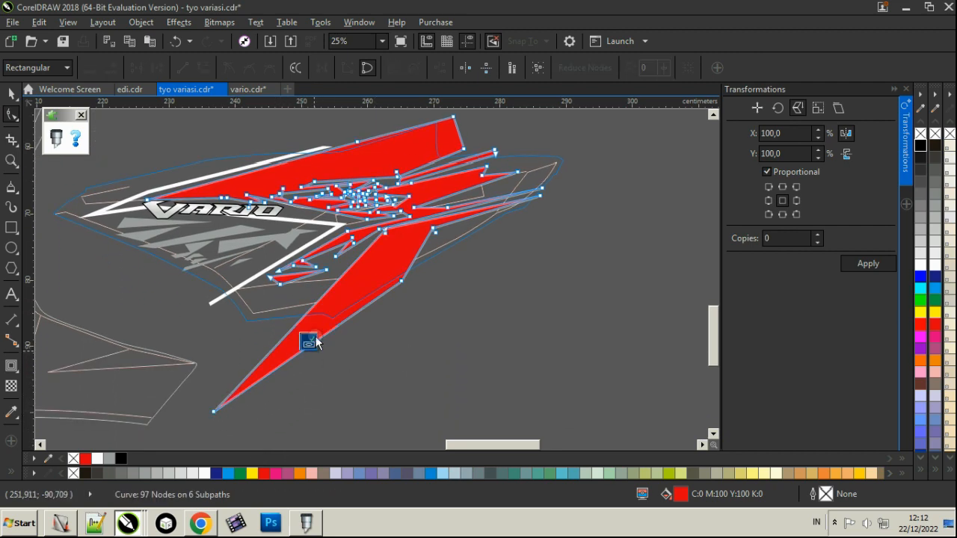
Finish editing the PowerClip and delete the red guide lines lying over the right side panel
{"action": "left_click", "coordinate": [314, 337]}
{"action": "left_click", "coordinate": [490, 325]}
{"action": "left_click", "coordinate": [525, 175]}
{"action": "key", "text": "Delete"}
{"action": "scroll", "coordinate": [521, 227], "scroll_direction": "down", "scroll_amount": 1}
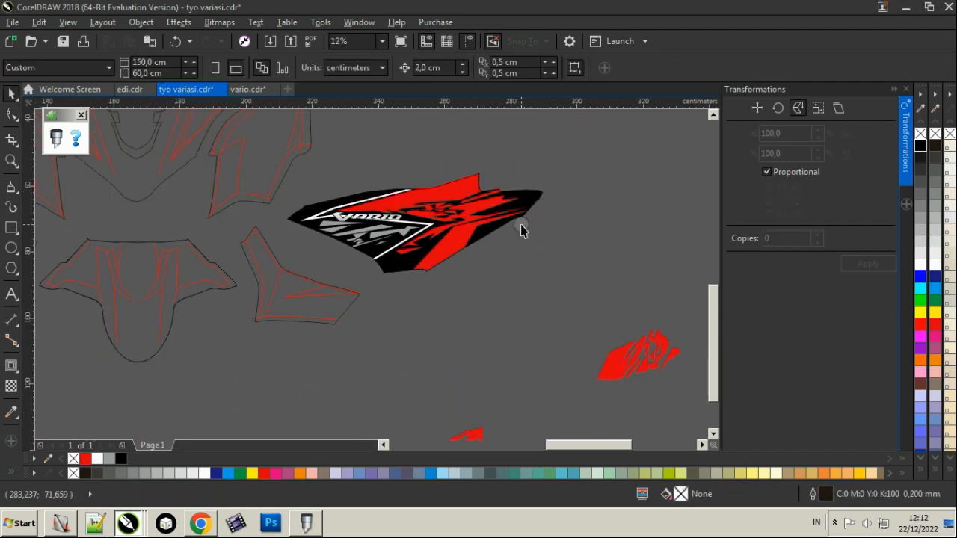
{"action": "scroll", "coordinate": [386, 208], "scroll_direction": "up", "scroll_amount": 1}
{"action": "left_click", "coordinate": [386, 209]}
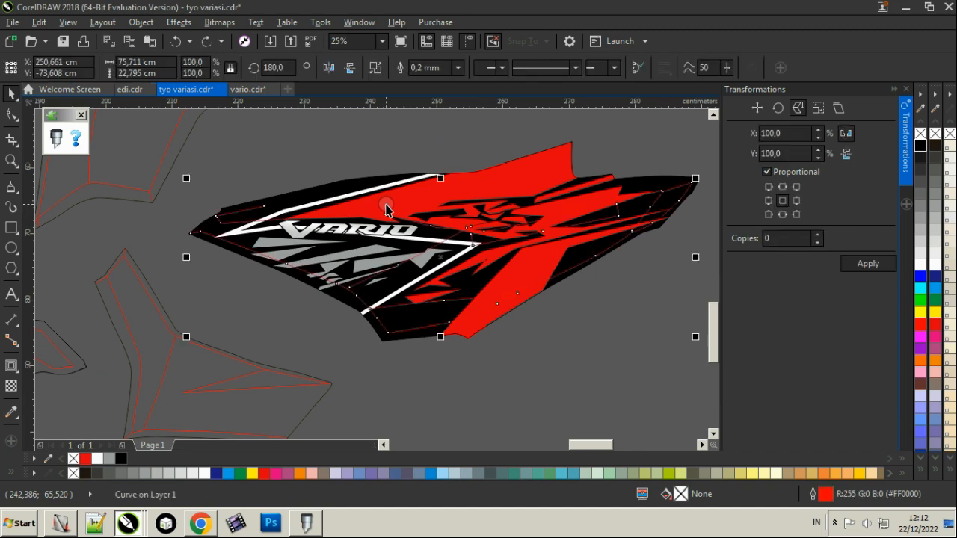
{"action": "key", "text": "Escape"}
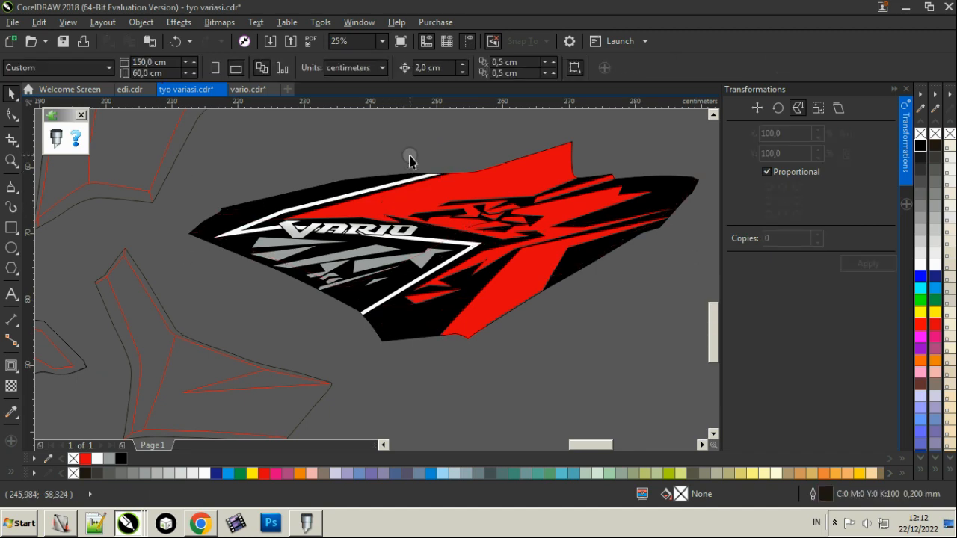
Save the drawing and delete the empty left side panel outline with its red guide lines
{"action": "scroll", "coordinate": [464, 274], "scroll_direction": "down", "scroll_amount": 2}
{"action": "key", "text": "ctrl+s"}
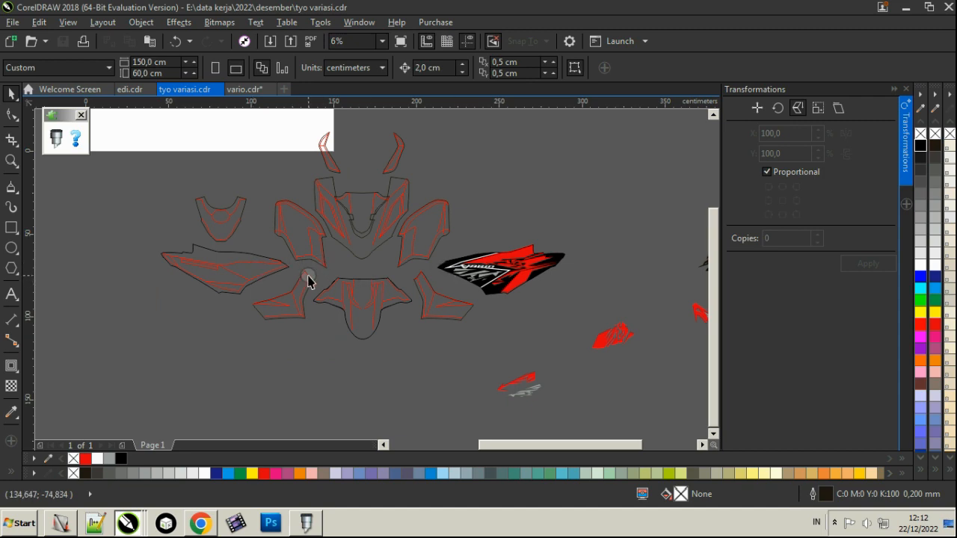
{"action": "scroll", "coordinate": [277, 272], "scroll_direction": "right", "scroll_amount": 1}
{"action": "left_click", "coordinate": [229, 267]}
{"action": "key", "text": "Delete"}
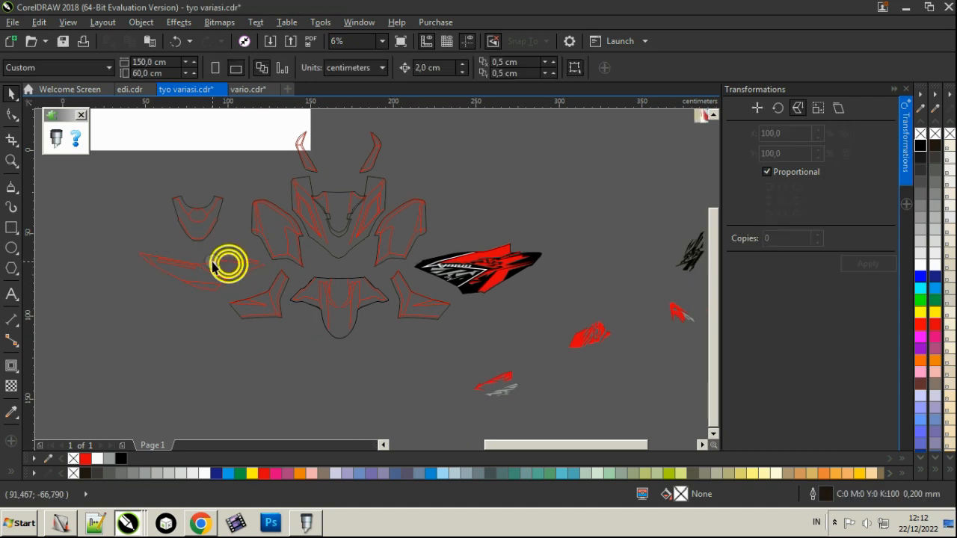
Create one horizontally mirrored copy of the finished right side panel and move it to the left side panel's place
{"action": "left_click", "coordinate": [465, 269]}
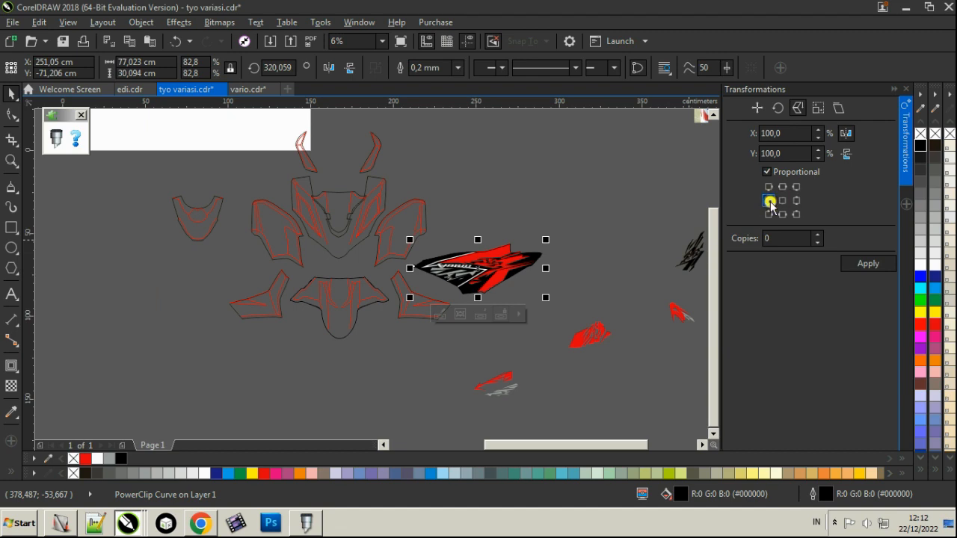
{"action": "left_click", "coordinate": [818, 235]}
{"action": "left_click", "coordinate": [856, 263]}
{"action": "left_click_drag", "start_coordinate": [384, 264], "coordinate": [233, 275]}
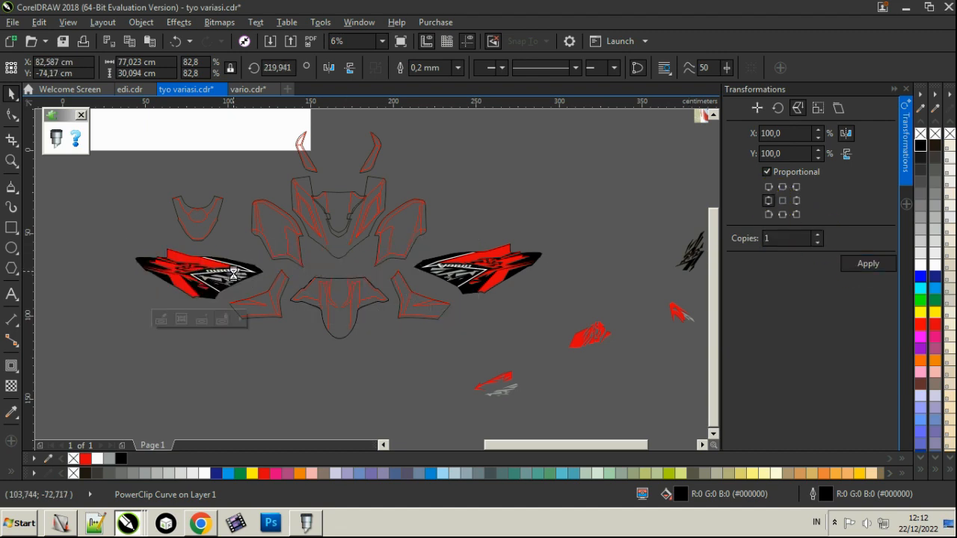
Align the original and mirrored Vario side panels on a common horizontal center line, and check the mirrored lettering
{"action": "left_click", "coordinate": [442, 262], "text": "shift"}
{"action": "key", "text": "e"}
{"action": "left_click", "coordinate": [467, 180]}
{"action": "scroll", "coordinate": [244, 266], "scroll_direction": "up", "scroll_amount": 2}
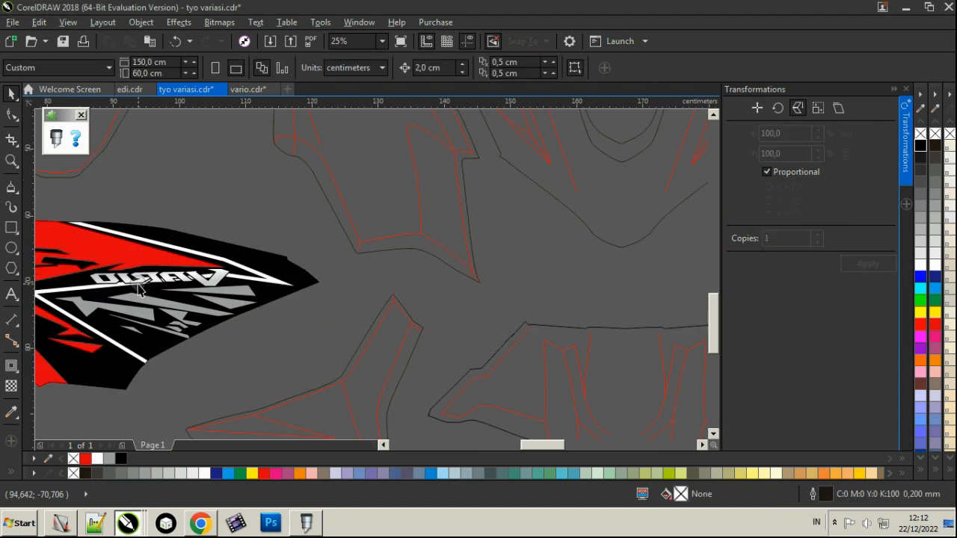
{"action": "left_click", "coordinate": [138, 290]}
{"action": "scroll", "coordinate": [170, 281], "scroll_direction": "up", "scroll_amount": 1}
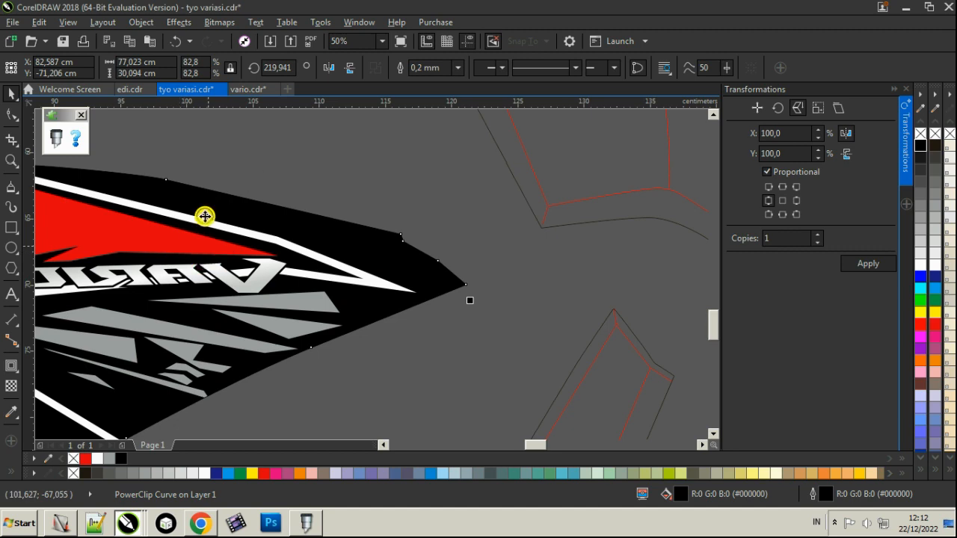
Switch to AnyCut and close its untitled document without saving the changes
{"action": "left_click", "coordinate": [306, 523]}
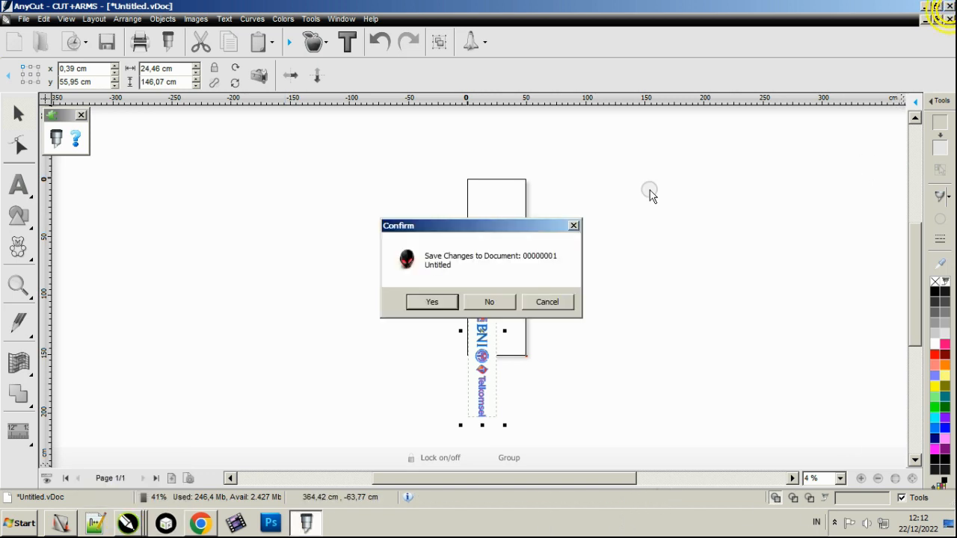
{"action": "left_click", "coordinate": [490, 301]}
{"action": "left_click", "coordinate": [845, 527]}
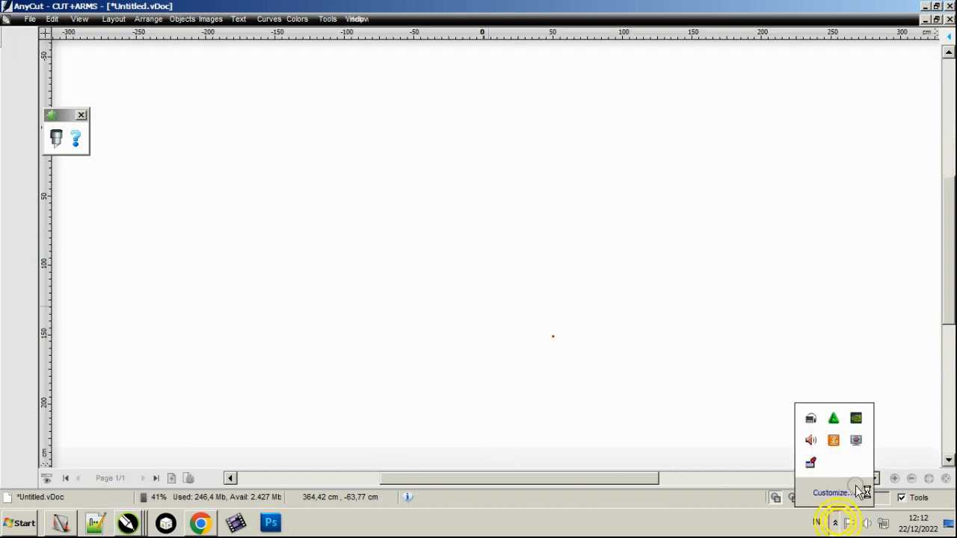
{"action": "right_click", "coordinate": [856, 440]}
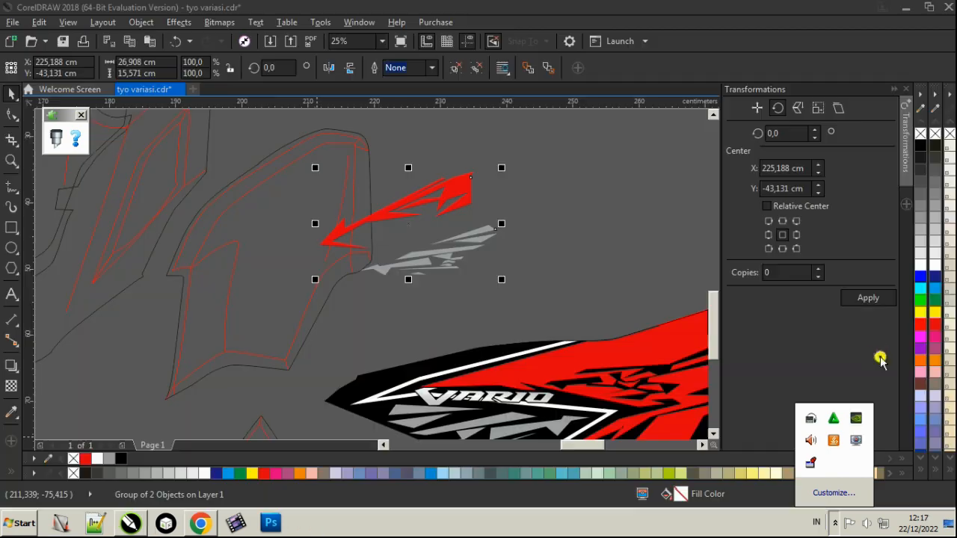
Move the red and grey graphic group onto the right front wing panel and enlarge it to about 144 percent
{"action": "left_click", "coordinate": [593, 220]}
{"action": "scroll", "coordinate": [538, 246], "scroll_direction": "down", "scroll_amount": 2}
{"action": "left_click_drag", "start_coordinate": [556, 284], "coordinate": [402, 173]}
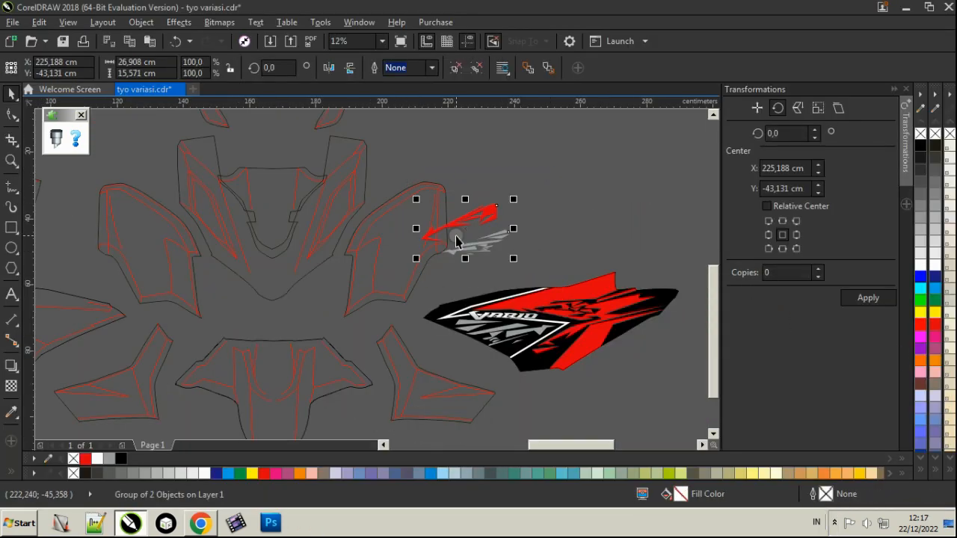
{"action": "left_click_drag", "start_coordinate": [457, 240], "coordinate": [357, 284]}
{"action": "scroll", "coordinate": [403, 239], "scroll_direction": "up", "scroll_amount": 2}
{"action": "left_click_drag", "start_coordinate": [399, 238], "coordinate": [465, 142]}
Rotate the red and grey graphic to about 9 degrees and shift it up into the wing panel's upper corner
{"action": "left_click", "coordinate": [472, 184]}
{"action": "scroll", "coordinate": [471, 169], "scroll_direction": "down", "scroll_amount": 1}
{"action": "scroll", "coordinate": [486, 145], "scroll_direction": "up", "scroll_amount": 1}
{"action": "left_click_drag", "start_coordinate": [535, 130], "coordinate": [506, 147]}
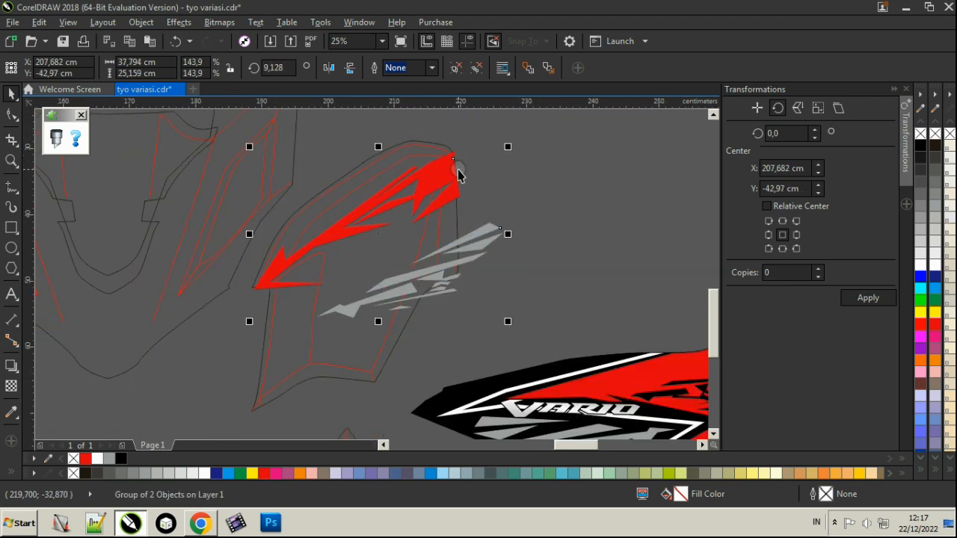
{"action": "left_click_drag", "start_coordinate": [449, 171], "coordinate": [444, 161]}
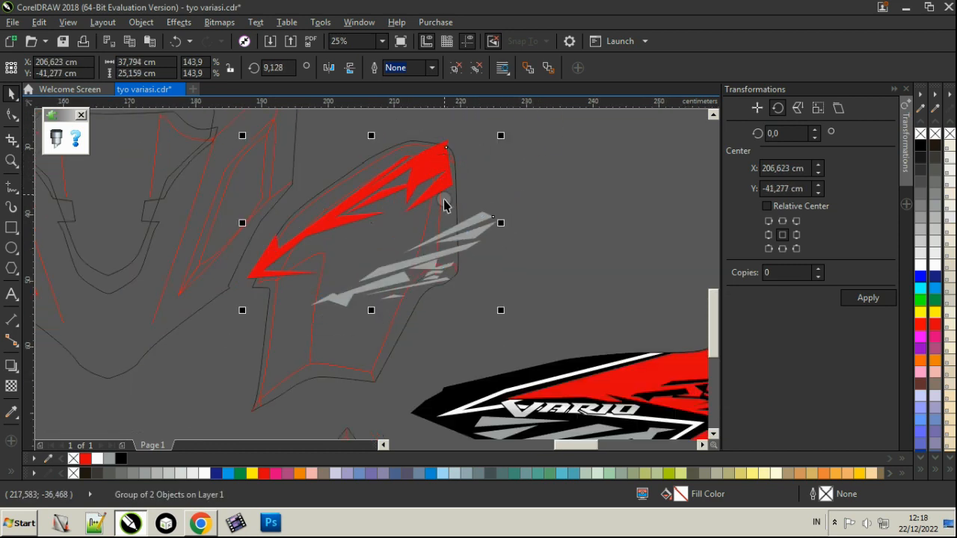
Examine the decal sheet picture and the motorcycle photo for the layout of the front wing graphics
{"action": "scroll", "coordinate": [465, 247], "scroll_direction": "down", "scroll_amount": 1}
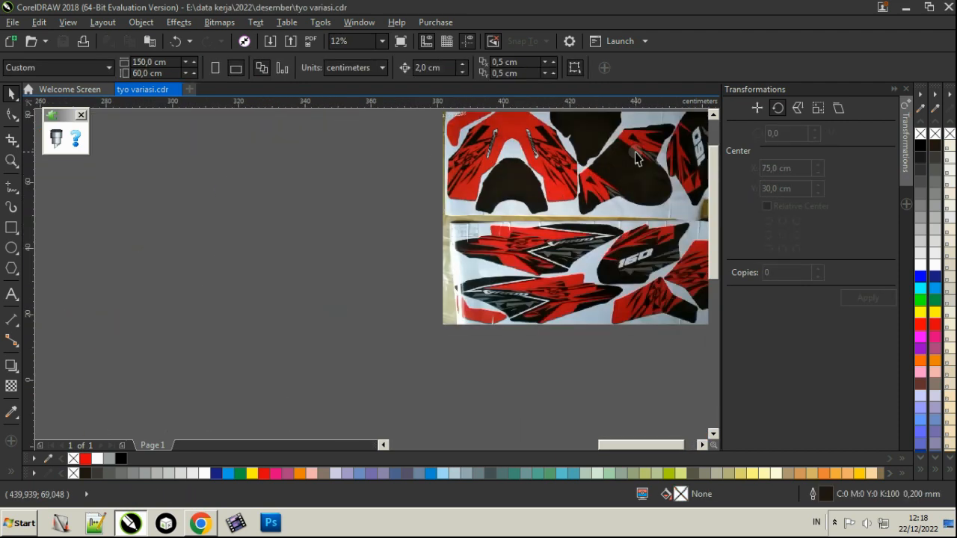
{"action": "scroll", "coordinate": [485, 239], "scroll_direction": "down", "scroll_amount": 2}
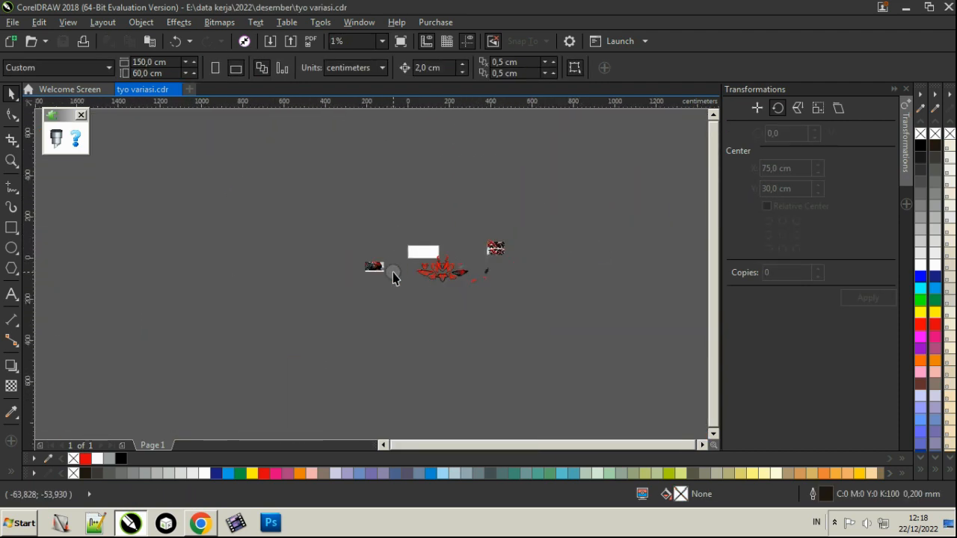
{"action": "scroll", "coordinate": [341, 209], "scroll_direction": "up", "scroll_amount": 4}
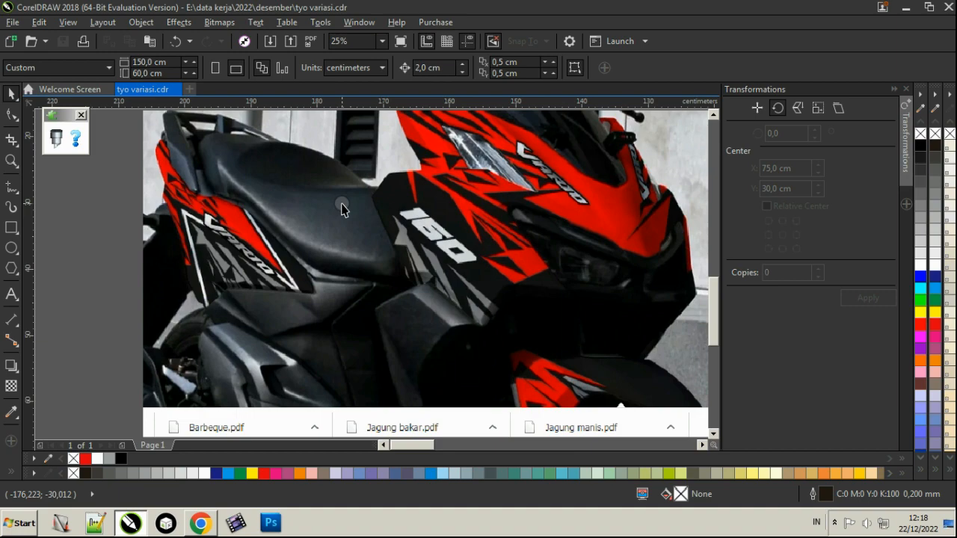
{"action": "scroll", "coordinate": [340, 209], "scroll_direction": "down", "scroll_amount": 1}
{"action": "scroll", "coordinate": [387, 241], "scroll_direction": "up", "scroll_amount": 1}
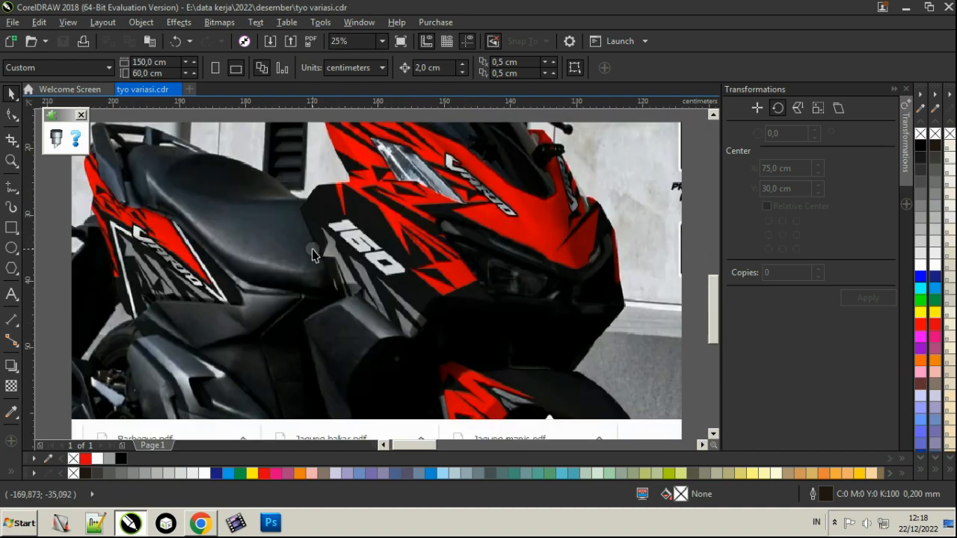
{"action": "scroll", "coordinate": [283, 260], "scroll_direction": "down", "scroll_amount": 4}
{"action": "scroll", "coordinate": [417, 254], "scroll_direction": "up", "scroll_amount": 1}
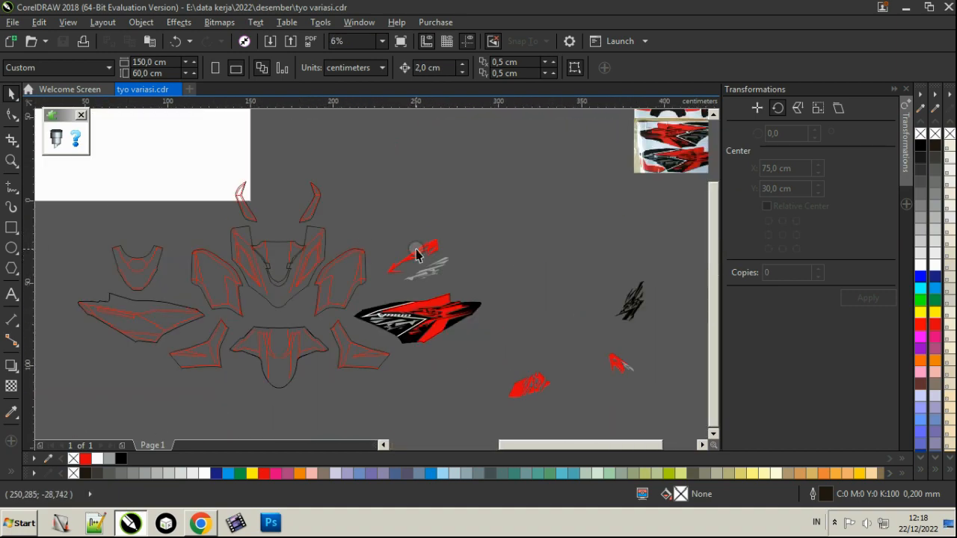
{"action": "scroll", "coordinate": [417, 253], "scroll_direction": "up", "scroll_amount": 2}
{"action": "scroll", "coordinate": [534, 236], "scroll_direction": "down", "scroll_amount": 2}
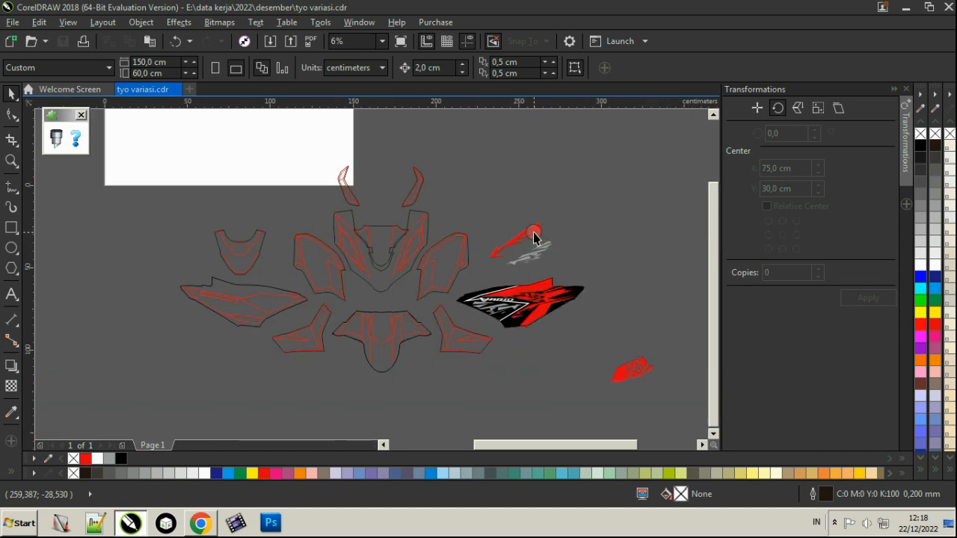
{"action": "scroll", "coordinate": [531, 241], "scroll_direction": "up", "scroll_amount": 1}
{"action": "scroll", "coordinate": [533, 239], "scroll_direction": "down", "scroll_amount": 1}
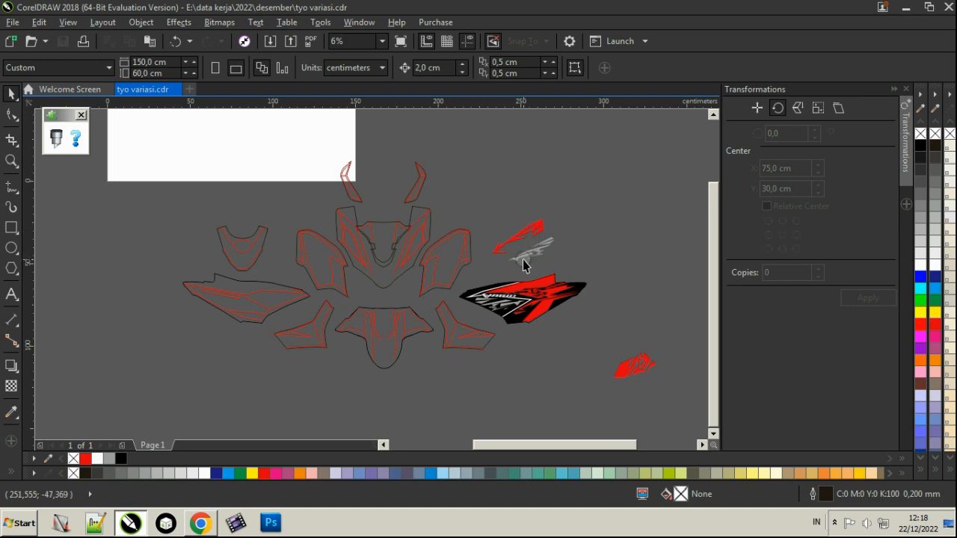
{"action": "scroll", "coordinate": [524, 265], "scroll_direction": "up", "scroll_amount": 1}
Move the red and grey graphic back over the right front wing panel and compare it with the motorcycle photo
{"action": "left_click_drag", "start_coordinate": [559, 207], "coordinate": [396, 244]}
{"action": "scroll", "coordinate": [377, 275], "scroll_direction": "up", "scroll_amount": 1}
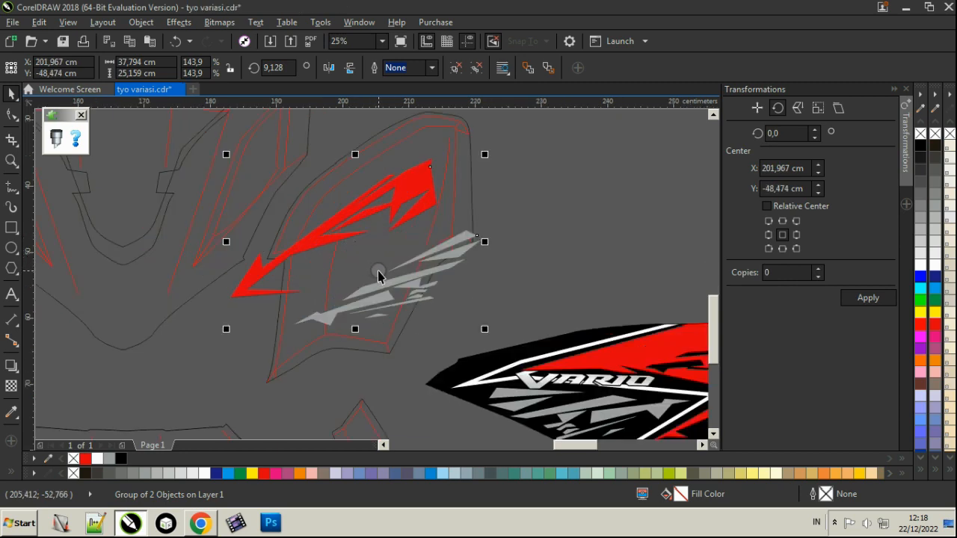
{"action": "scroll", "coordinate": [490, 284], "scroll_direction": "down", "scroll_amount": 2}
{"action": "scroll", "coordinate": [187, 271], "scroll_direction": "up", "scroll_amount": 1}
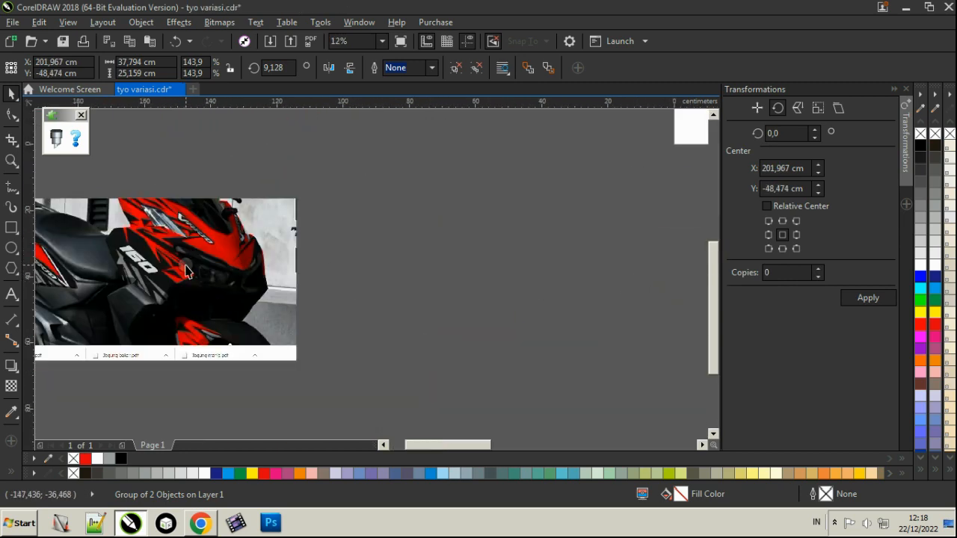
{"action": "scroll", "coordinate": [178, 285], "scroll_direction": "down", "scroll_amount": 2}
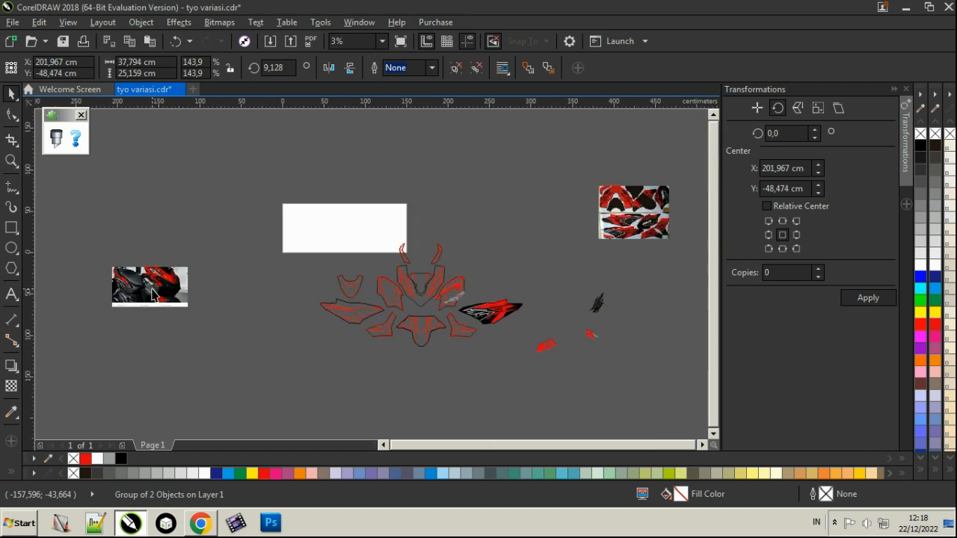
Mirror the red and grey graphic horizontally about its center with 0 copies
{"action": "left_click", "coordinate": [798, 109]}
{"action": "left_click", "coordinate": [817, 243]}
{"action": "left_click", "coordinate": [782, 200]}
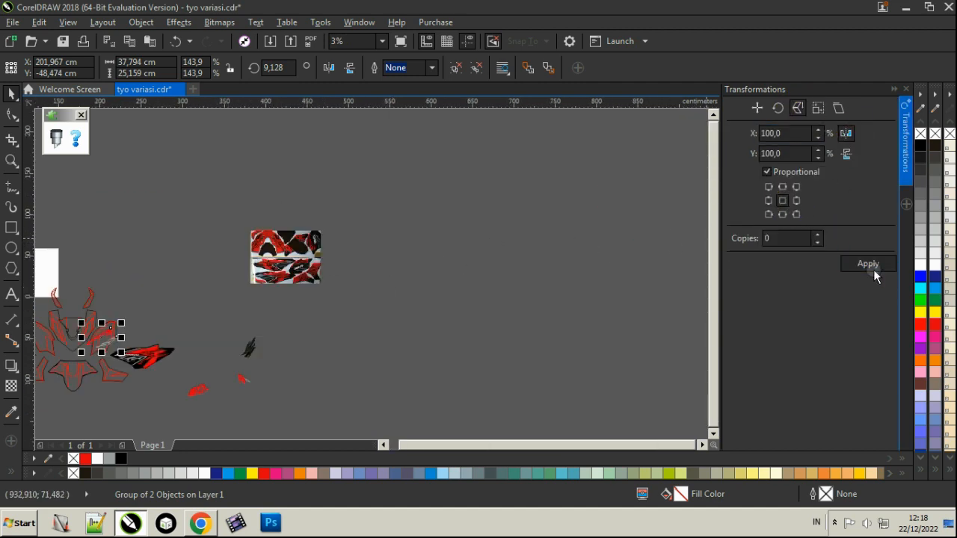
{"action": "left_click", "coordinate": [868, 263]}
{"action": "scroll", "coordinate": [51, 359], "scroll_direction": "up", "scroll_amount": 3}
Rotate the mirrored graphic to about 231 degrees and shift it so the grey shapes cover the wing panel's lower part
{"action": "left_click", "coordinate": [200, 261]}
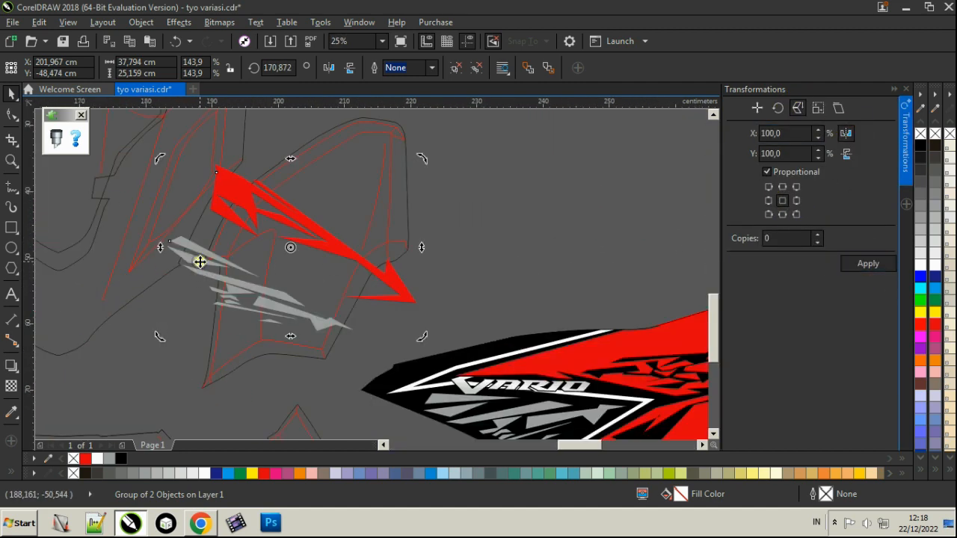
{"action": "left_click_drag", "start_coordinate": [162, 157], "coordinate": [167, 296]}
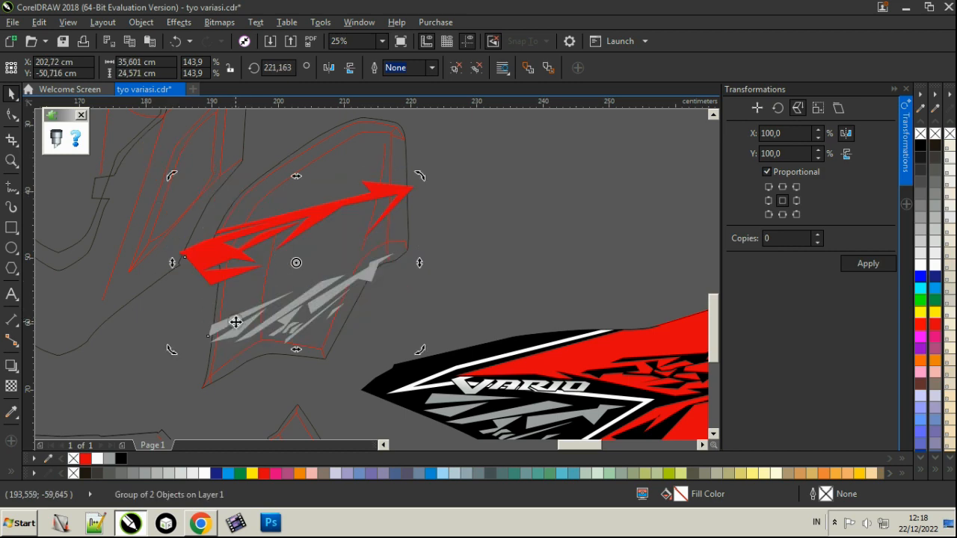
{"action": "left_click_drag", "start_coordinate": [236, 321], "coordinate": [228, 332]}
{"action": "left_click_drag", "start_coordinate": [414, 187], "coordinate": [398, 171]}
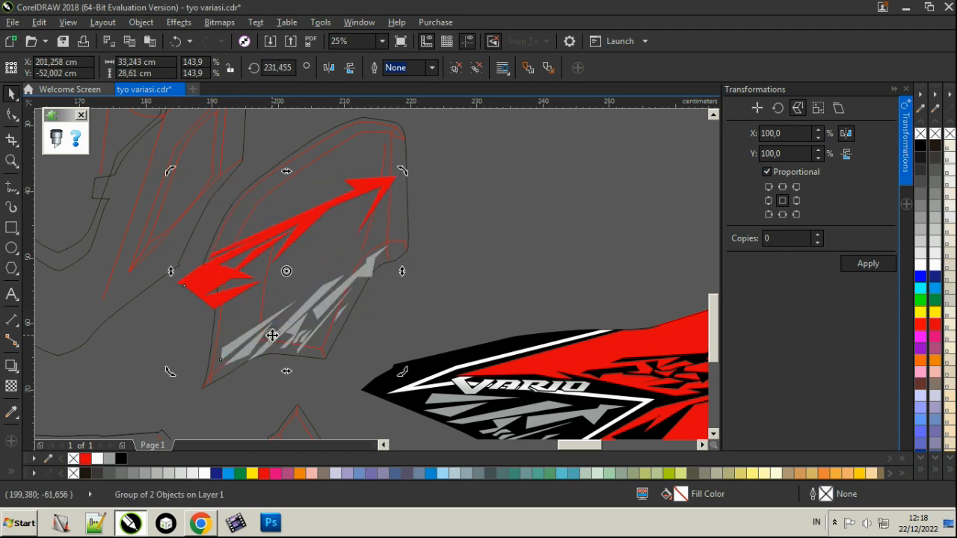
{"action": "left_click_drag", "start_coordinate": [272, 335], "coordinate": [258, 334]}
{"action": "scroll", "coordinate": [346, 275], "scroll_direction": "up", "scroll_amount": 1}
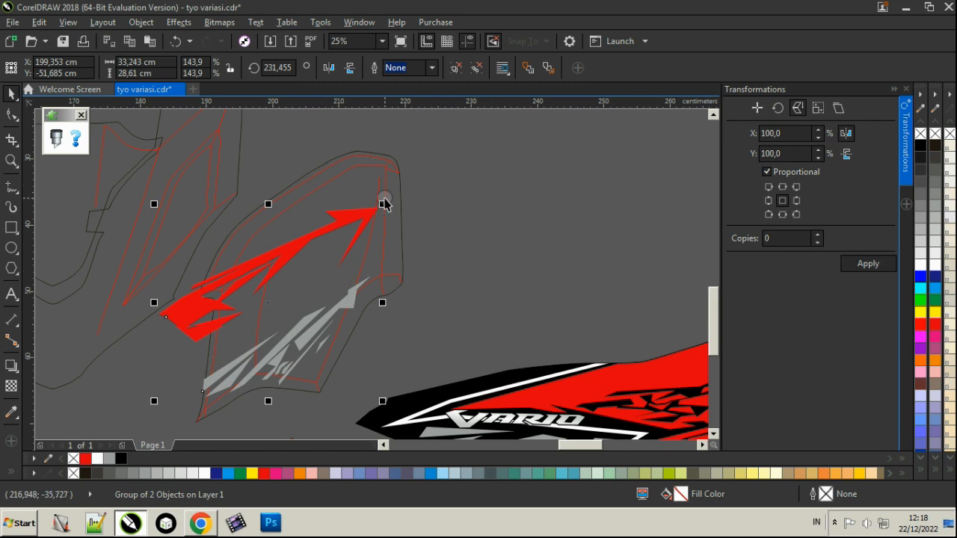
Enlarge the red and grey graphic to about 160 percent over the right wing panel, leaving the panel outline in place
{"action": "mouse_move", "coordinate": [384, 203]}
{"action": "left_mouse_down"}
{"action": "mouse_move", "coordinate": [406, 164]}
{"action": "mouse_move", "coordinate": [393, 192]}
{"action": "left_mouse_up"}
{"action": "left_click", "coordinate": [391, 171]}
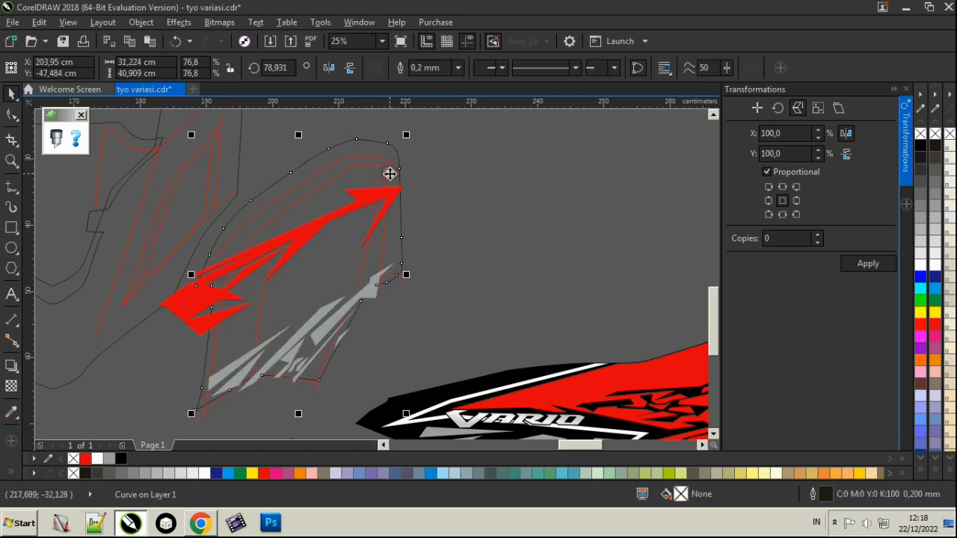
{"action": "left_click", "coordinate": [356, 295]}
{"action": "left_click_drag", "start_coordinate": [363, 295], "coordinate": [369, 284]}
{"action": "left_click", "coordinate": [369, 285]}
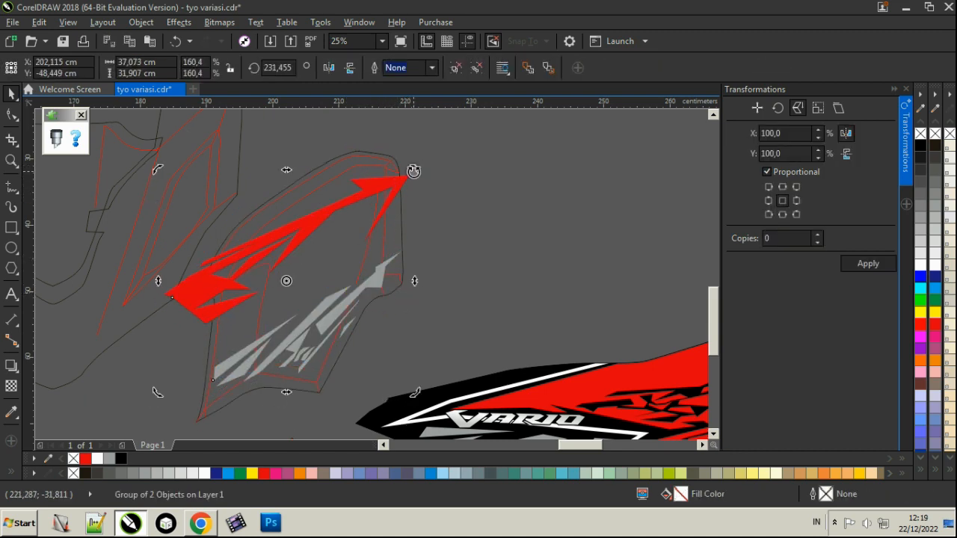
Rotate the red and grey graphic to about 239 degrees and enlarge it to about 168 percent
{"action": "left_click_drag", "start_coordinate": [414, 172], "coordinate": [379, 164]}
{"action": "scroll", "coordinate": [258, 357], "scroll_direction": "down", "scroll_amount": 1}
{"action": "scroll", "coordinate": [234, 347], "scroll_direction": "up", "scroll_amount": 1}
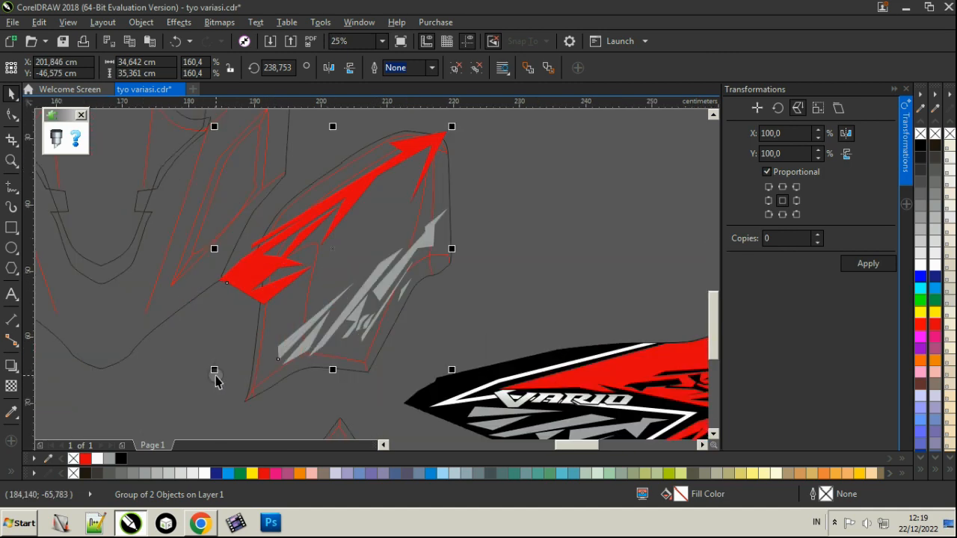
{"action": "left_click_drag", "start_coordinate": [214, 375], "coordinate": [205, 384]}
Compare the layout with the motorcycle photo, then shift the graphic down and inward and widen it to about 37.1 cm
{"action": "scroll", "coordinate": [199, 293], "scroll_direction": "down", "scroll_amount": 3}
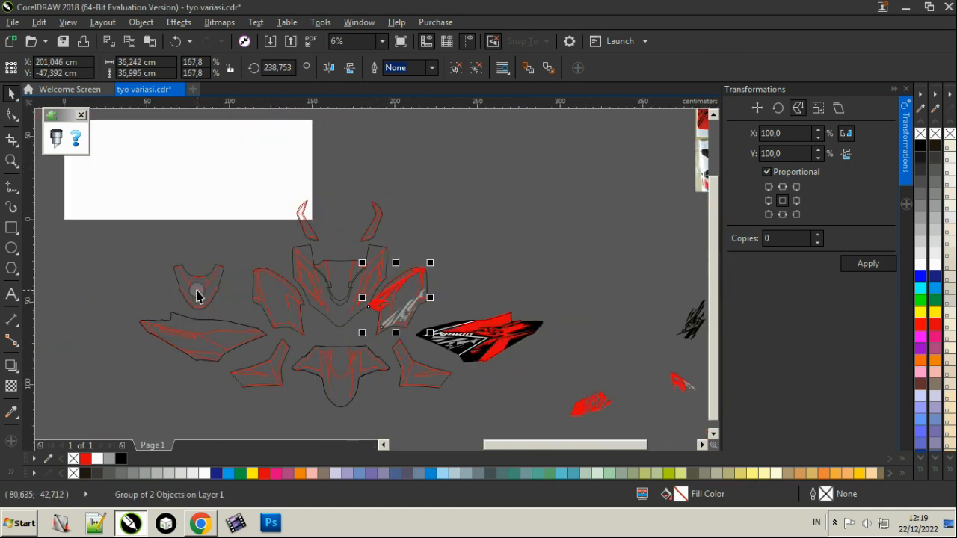
{"action": "scroll", "coordinate": [186, 291], "scroll_direction": "up", "scroll_amount": 5}
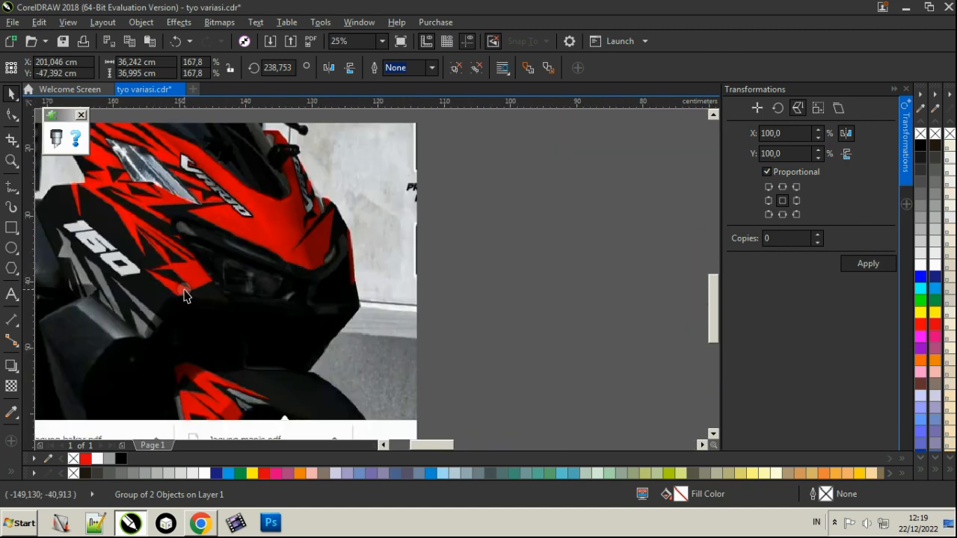
{"action": "scroll", "coordinate": [180, 288], "scroll_direction": "down", "scroll_amount": 2}
{"action": "scroll", "coordinate": [136, 305], "scroll_direction": "down", "scroll_amount": 1}
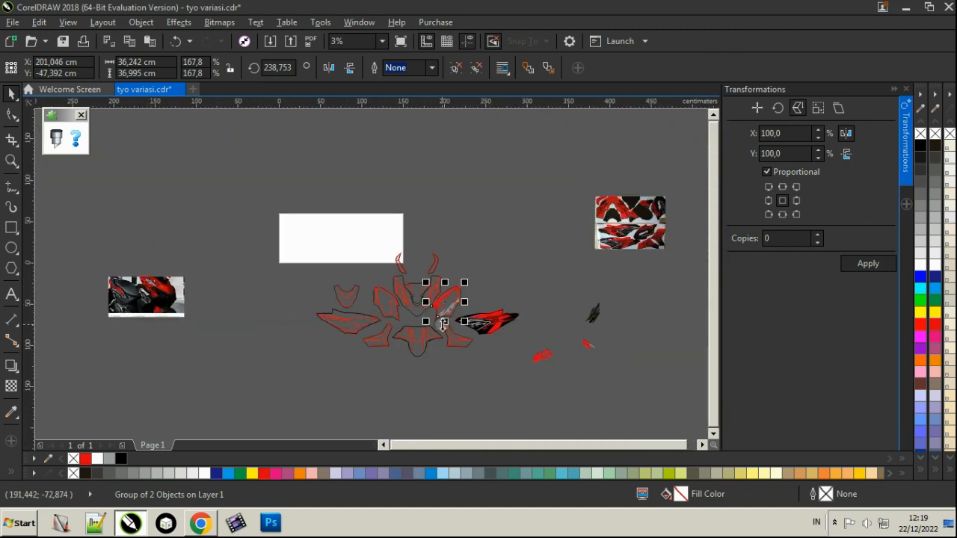
{"action": "scroll", "coordinate": [434, 305], "scroll_direction": "up", "scroll_amount": 3}
{"action": "left_click_drag", "start_coordinate": [448, 356], "coordinate": [428, 366]}
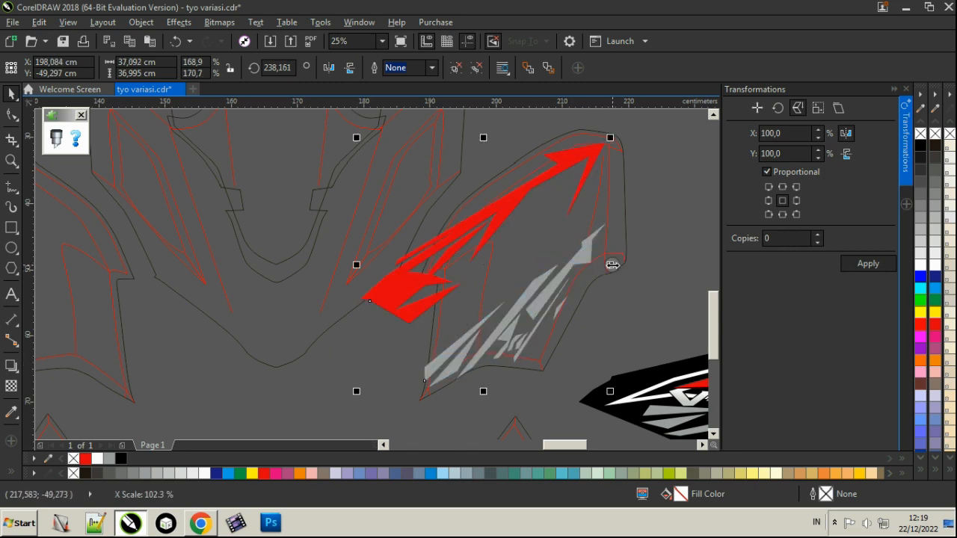
Ungroup the graphic and move the red shape up so its tip crosses the wing panel's upper outer corner
{"action": "left_click", "coordinate": [474, 67]}
{"action": "left_click", "coordinate": [579, 168]}
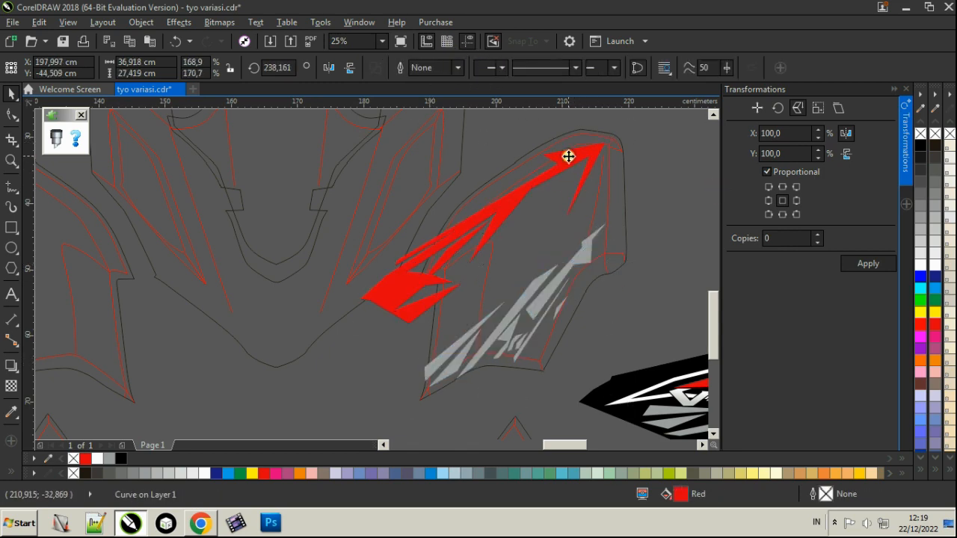
{"action": "left_click", "coordinate": [590, 139]}
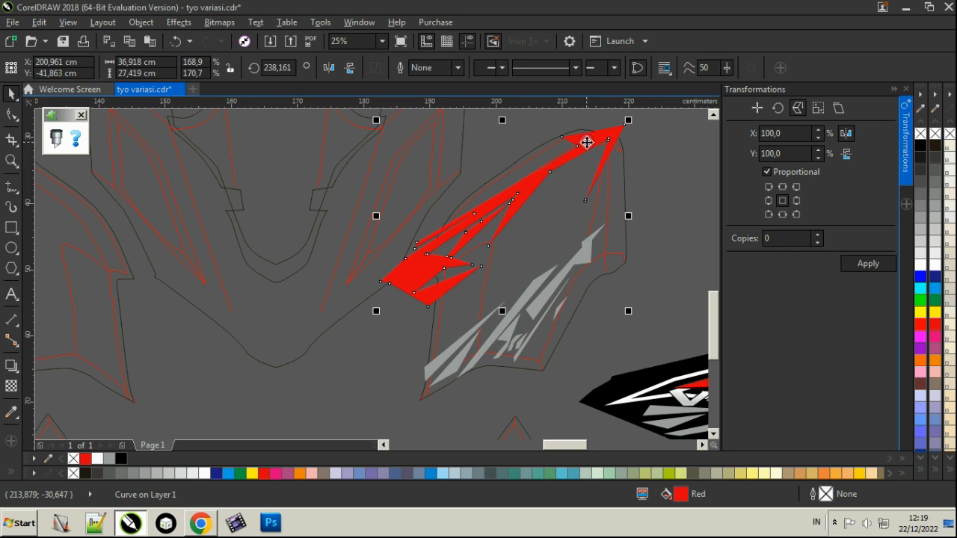
PowerClip the red shape inside the right front wing panel outline
{"action": "left_click", "coordinate": [140, 22]}
{"action": "mouse_move", "coordinate": [259, 140]}
{"action": "left_click", "coordinate": [393, 139]}
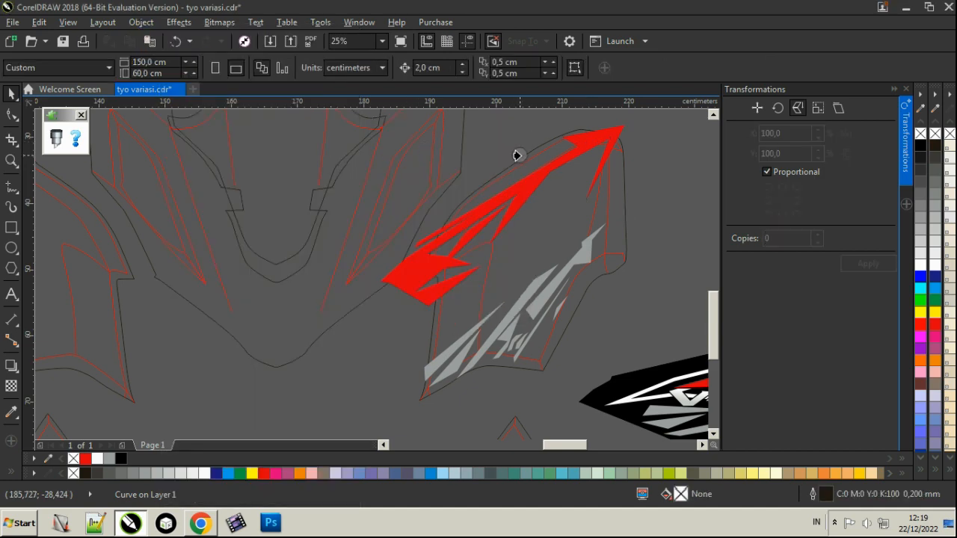
{"action": "left_click", "coordinate": [515, 154]}
{"action": "left_click", "coordinate": [496, 145]}
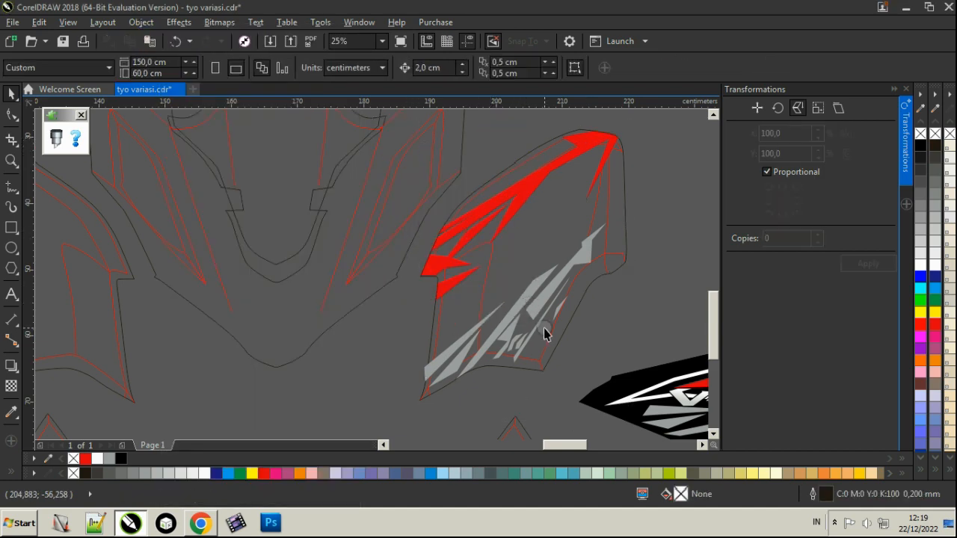
PowerClip the grey graphic inside the right front wing panel outline
{"action": "left_click_drag", "start_coordinate": [637, 437], "coordinate": [396, 214]}
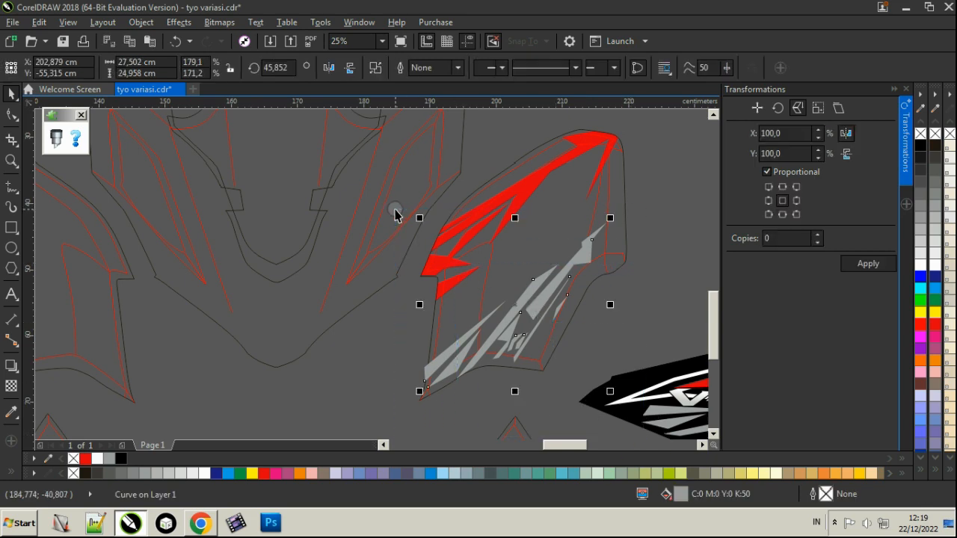
{"action": "left_click", "coordinate": [141, 23]}
{"action": "mouse_move", "coordinate": [225, 141]}
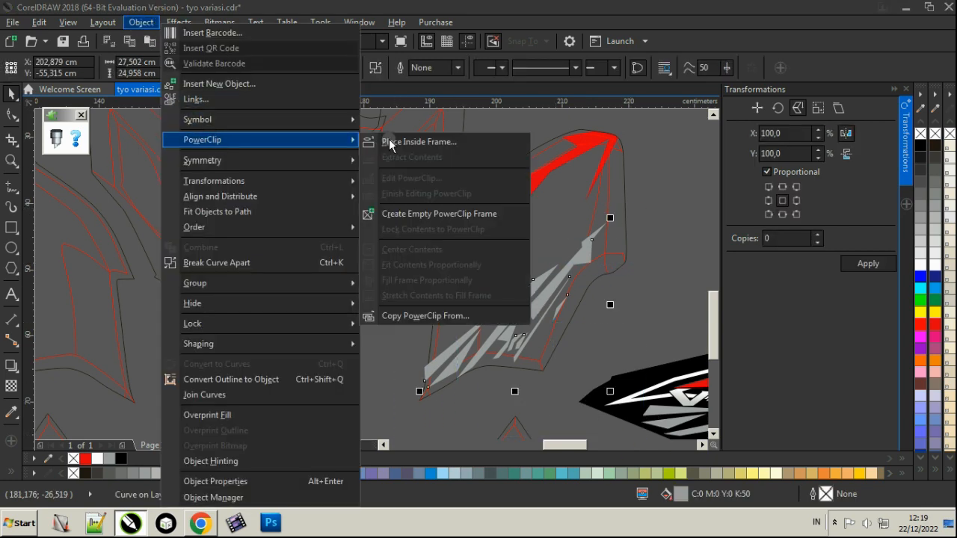
{"action": "left_click", "coordinate": [384, 141]}
{"action": "left_click", "coordinate": [619, 195]}
{"action": "left_click", "coordinate": [675, 187]}
Fill the right front wing panel with black and save the document
{"action": "left_click", "coordinate": [607, 199]}
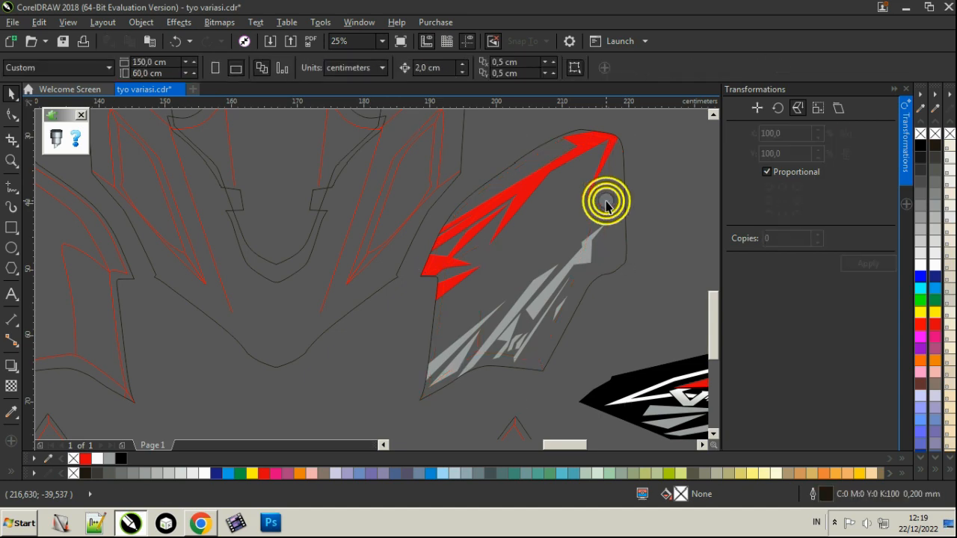
{"action": "left_click", "coordinate": [921, 146]}
{"action": "scroll", "coordinate": [631, 218], "scroll_direction": "down", "scroll_amount": 1}
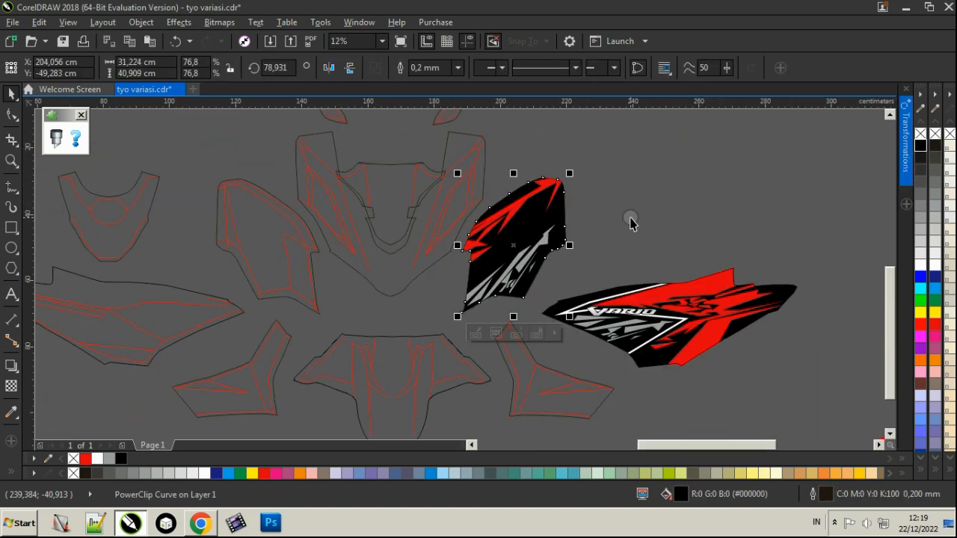
{"action": "left_click", "coordinate": [630, 218]}
{"action": "scroll", "coordinate": [561, 244], "scroll_direction": "down", "scroll_amount": 1}
{"action": "key", "text": "ctrl+s"}
{"action": "scroll", "coordinate": [560, 247], "scroll_direction": "up", "scroll_amount": 1}
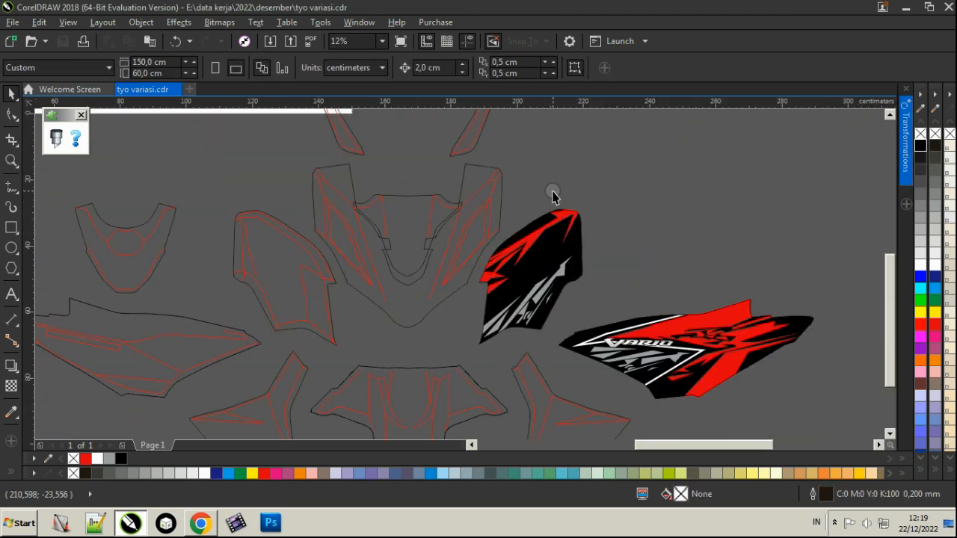
Check the motorcycle photo, then move the spare black shard graphic onto the right arm of the front fairing panel
{"action": "scroll", "coordinate": [534, 231], "scroll_direction": "down", "scroll_amount": 2}
{"action": "scroll", "coordinate": [284, 232], "scroll_direction": "up", "scroll_amount": 2}
{"action": "scroll", "coordinate": [250, 217], "scroll_direction": "up", "scroll_amount": 1}
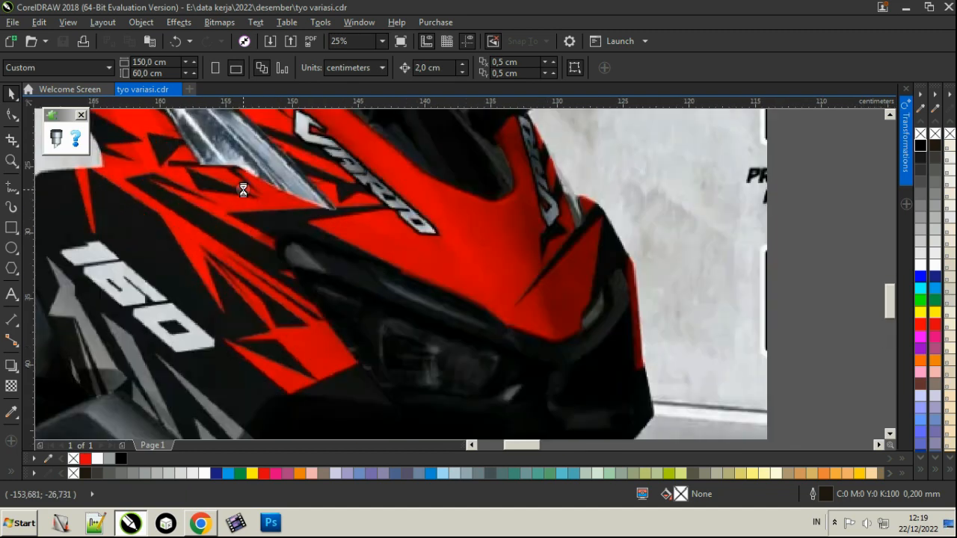
{"action": "scroll", "coordinate": [243, 239], "scroll_direction": "down", "scroll_amount": 1}
{"action": "scroll", "coordinate": [224, 254], "scroll_direction": "down", "scroll_amount": 3}
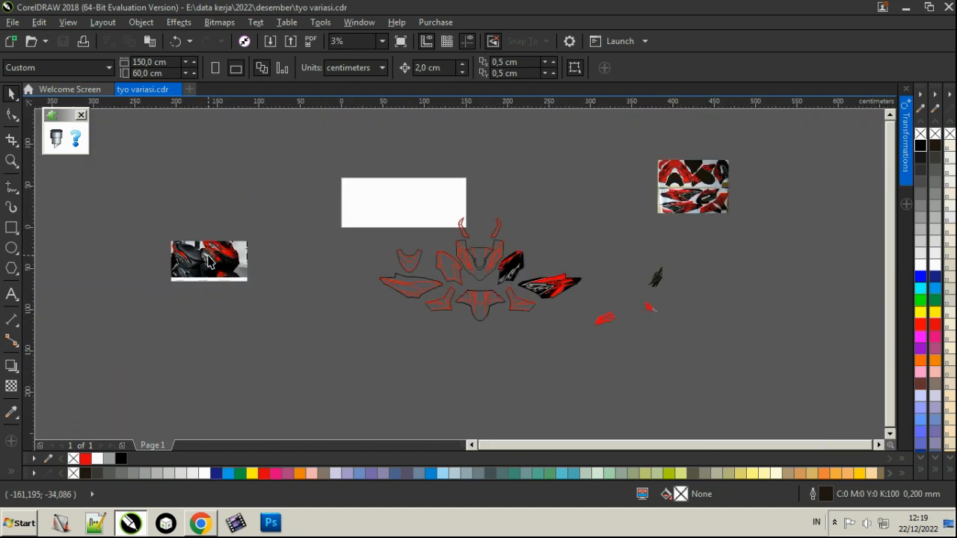
{"action": "scroll", "coordinate": [521, 277], "scroll_direction": "up", "scroll_amount": 3}
{"action": "scroll", "coordinate": [560, 235], "scroll_direction": "down", "scroll_amount": 1}
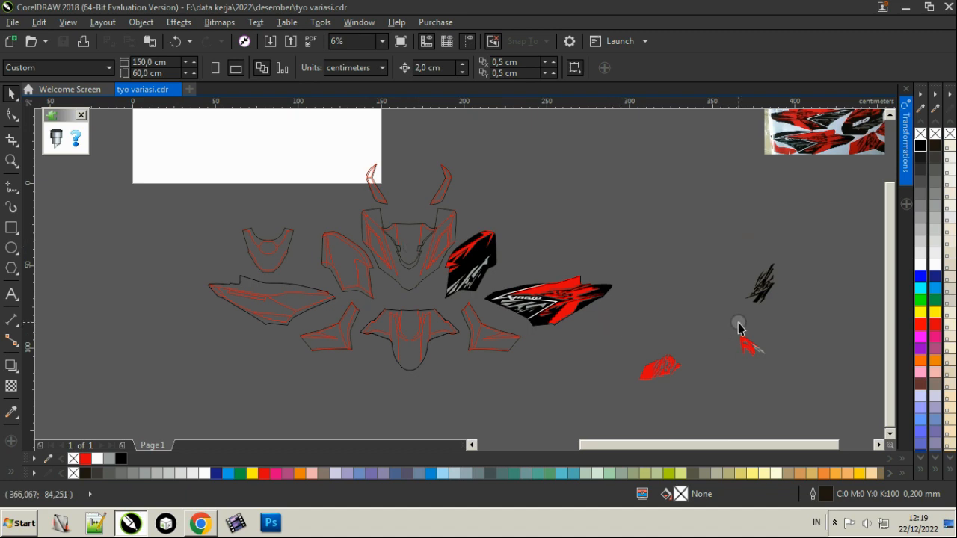
{"action": "left_click", "coordinate": [761, 280]}
{"action": "scroll", "coordinate": [764, 288], "scroll_direction": "up", "scroll_amount": 3}
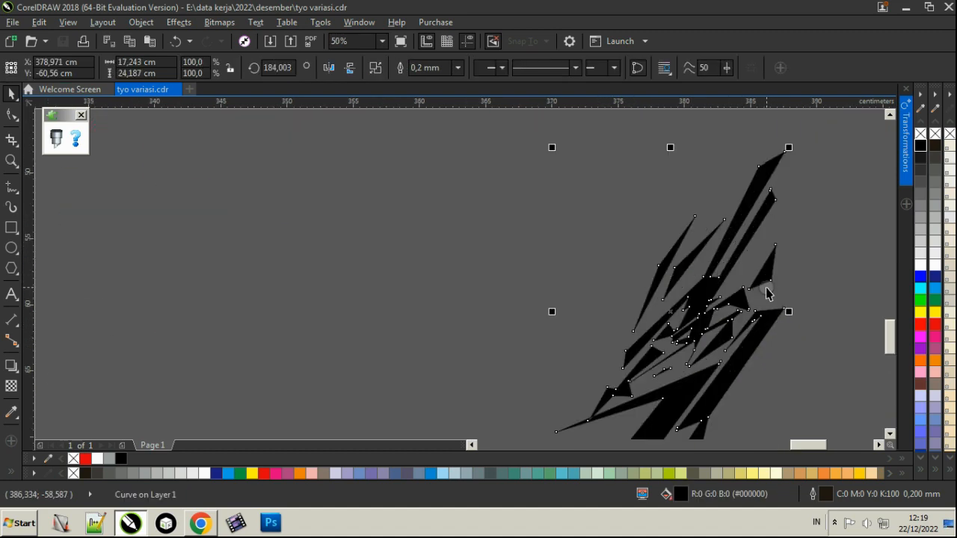
{"action": "scroll", "coordinate": [759, 299], "scroll_direction": "down", "scroll_amount": 3}
{"action": "left_click_drag", "start_coordinate": [752, 314], "coordinate": [420, 285]}
{"action": "scroll", "coordinate": [416, 277], "scroll_direction": "up", "scroll_amount": 2}
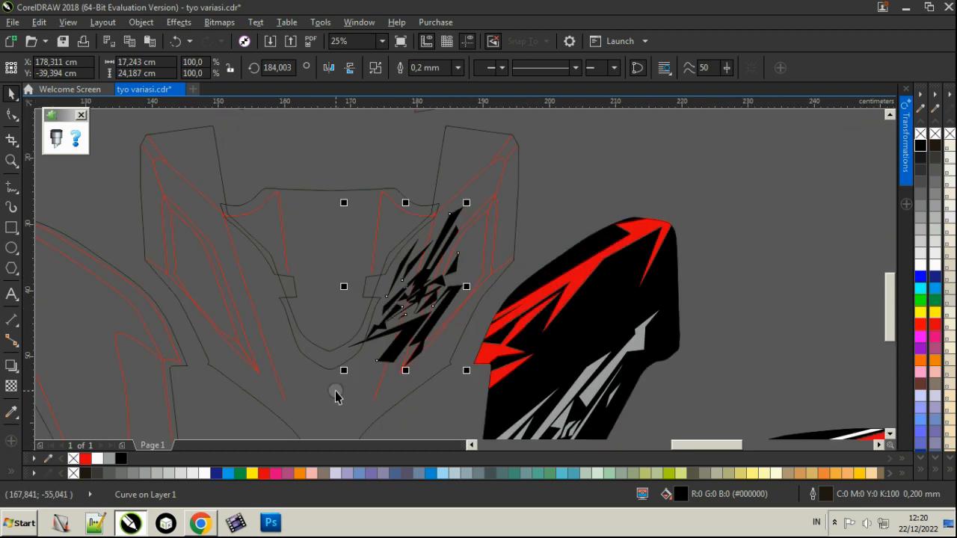
Fill the front fairing panel with red
{"action": "left_click_drag", "start_coordinate": [336, 393], "coordinate": [333, 372]}
{"action": "key", "text": "ctrl+z"}
{"action": "left_click", "coordinate": [935, 324]}
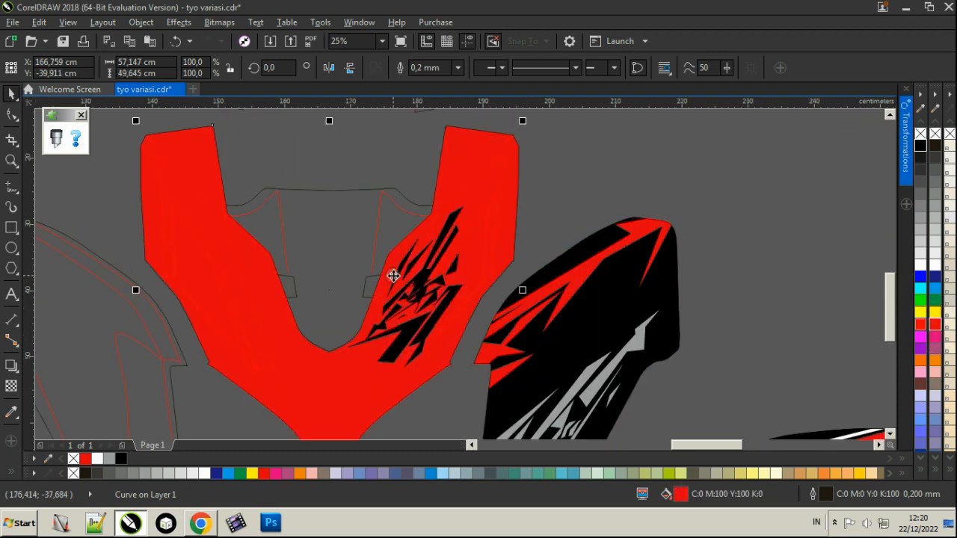
Check the reference decal sheet, fill the panel inside the front fairing with black, and save the document
{"action": "left_click", "coordinate": [308, 205]}
{"action": "scroll", "coordinate": [349, 250], "scroll_direction": "down", "scroll_amount": 3}
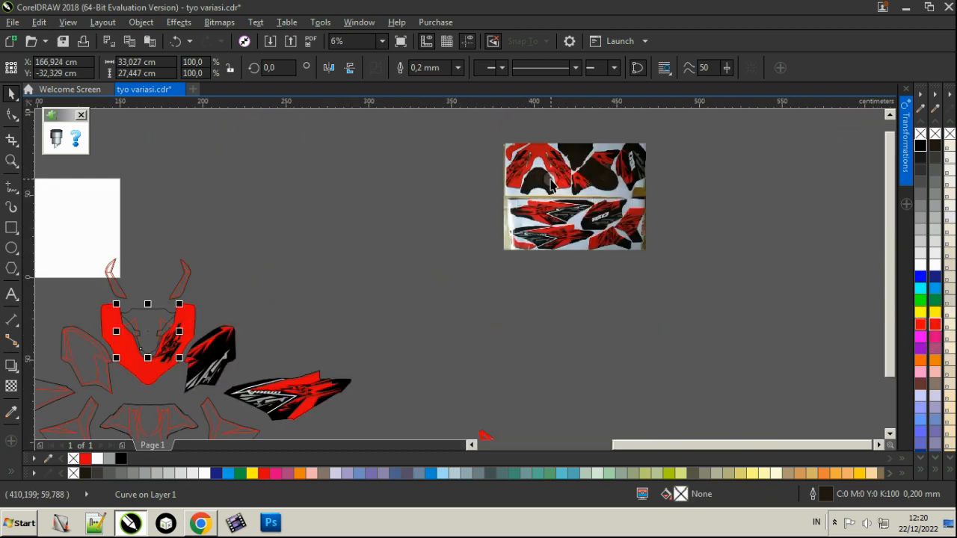
{"action": "scroll", "coordinate": [348, 247], "scroll_direction": "up", "scroll_amount": 2}
{"action": "left_click_drag", "start_coordinate": [340, 258], "coordinate": [343, 222]}
{"action": "key", "text": "ctrl+z"}
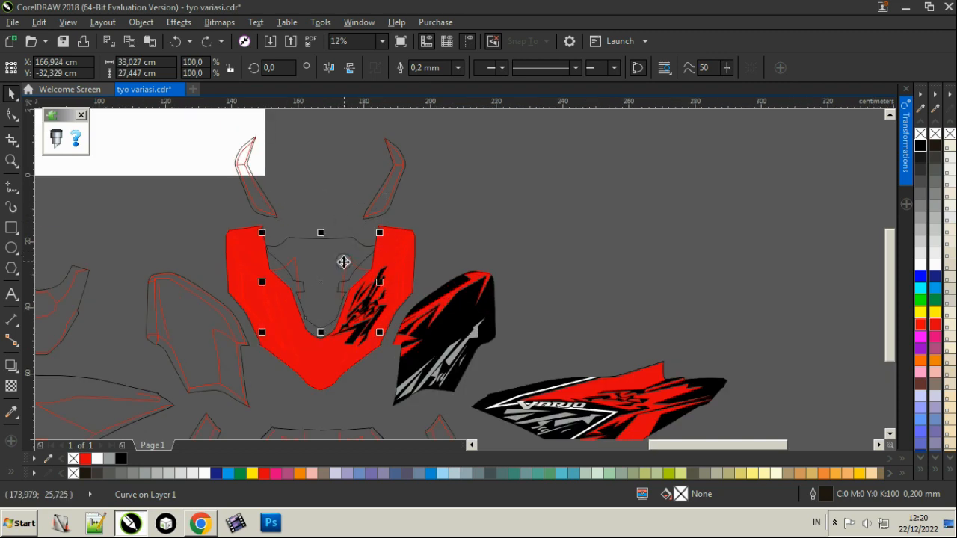
{"action": "key", "text": "ctrl+z"}
{"action": "scroll", "coordinate": [386, 231], "scroll_direction": "down", "scroll_amount": 1}
{"action": "scroll", "coordinate": [788, 160], "scroll_direction": "down", "scroll_amount": 1}
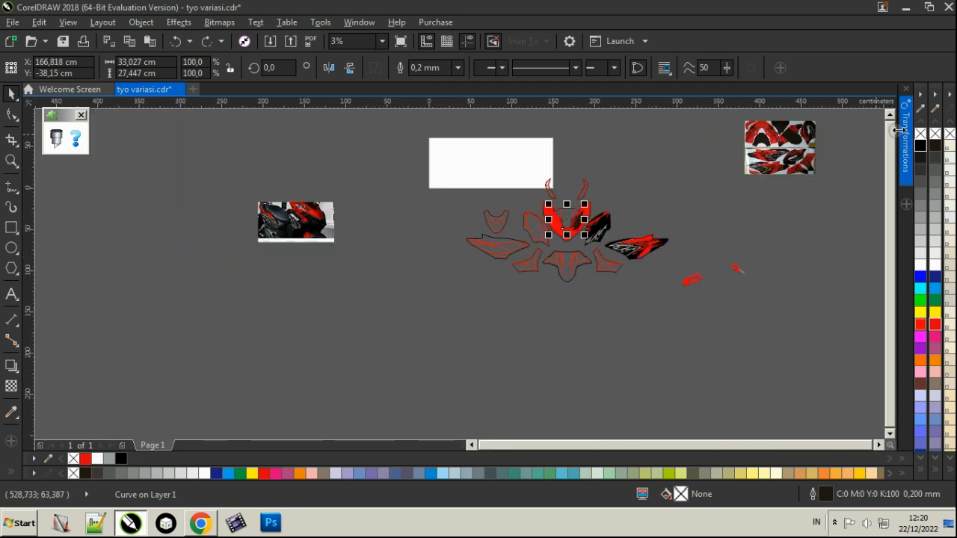
{"action": "left_click", "coordinate": [918, 145]}
{"action": "scroll", "coordinate": [573, 209], "scroll_direction": "up", "scroll_amount": 2}
{"action": "left_click", "coordinate": [673, 200]}
{"action": "scroll", "coordinate": [651, 236], "scroll_direction": "up", "scroll_amount": 1}
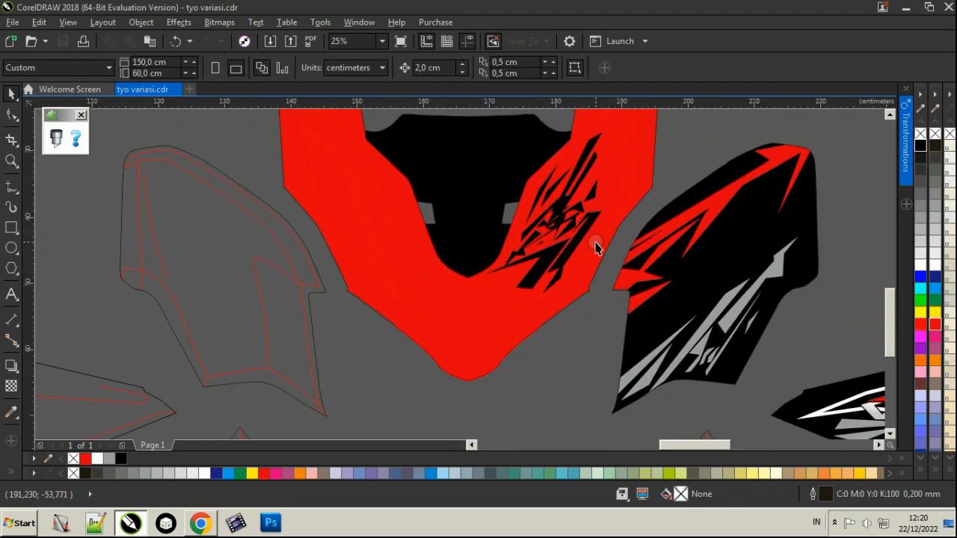
{"action": "key", "text": "ctrl+s"}
Move the black shard graphic onto the left arm of the red fairing panel and mirror it horizontally
{"action": "scroll", "coordinate": [594, 244], "scroll_direction": "down", "scroll_amount": 3}
{"action": "scroll", "coordinate": [310, 238], "scroll_direction": "up", "scroll_amount": 2}
{"action": "scroll", "coordinate": [310, 238], "scroll_direction": "down", "scroll_amount": 1}
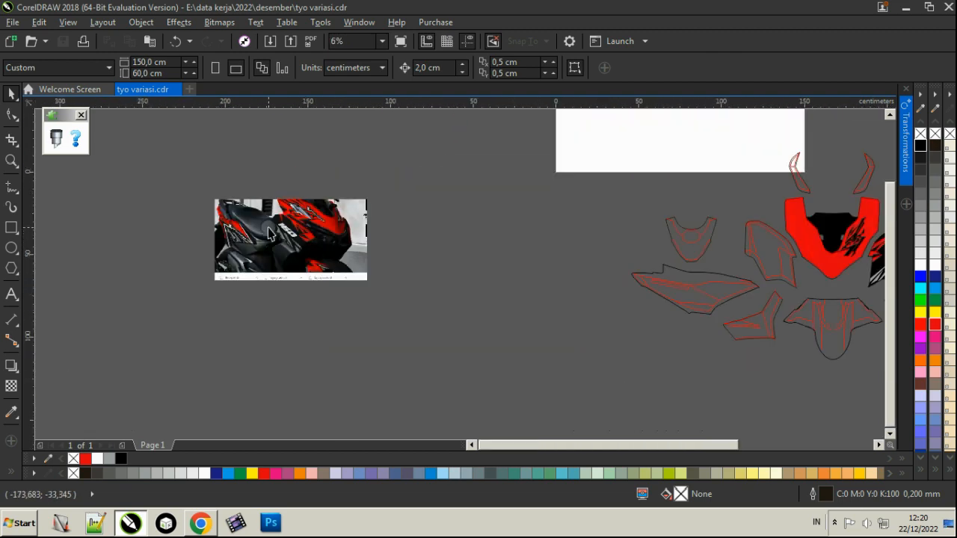
{"action": "scroll", "coordinate": [269, 219], "scroll_direction": "down", "scroll_amount": 1}
{"action": "scroll", "coordinate": [609, 292], "scroll_direction": "up", "scroll_amount": 3}
{"action": "left_click", "coordinate": [630, 282]}
{"action": "scroll", "coordinate": [631, 282], "scroll_direction": "down", "scroll_amount": 2}
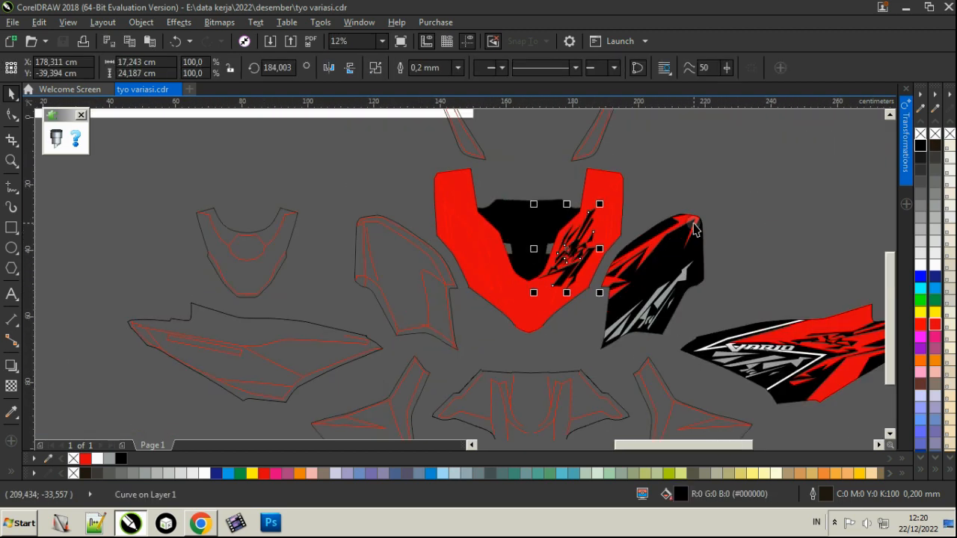
{"action": "left_click", "coordinate": [905, 150]}
{"action": "left_click_drag", "start_coordinate": [471, 266], "coordinate": [408, 272]}
{"action": "left_click", "coordinate": [850, 258]}
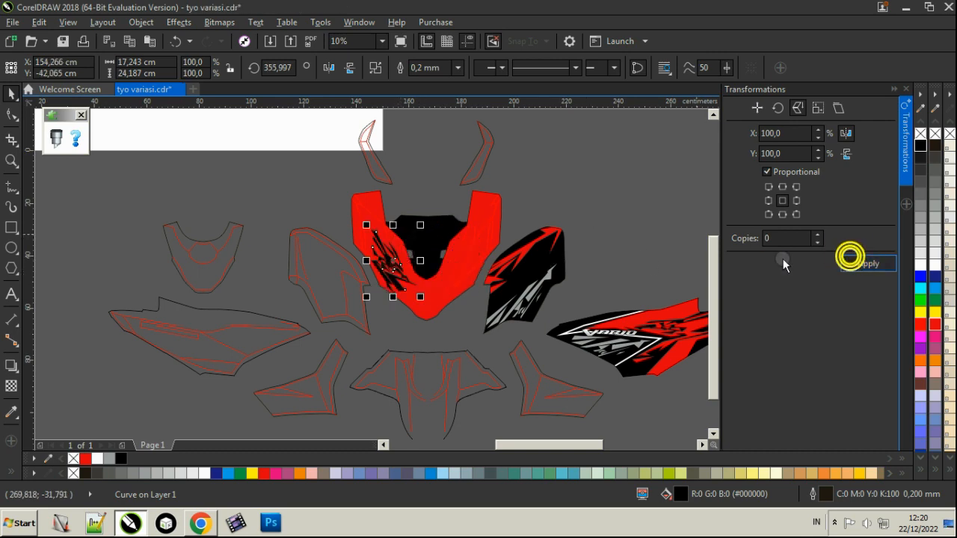
Compare with the motorcycle photo, then enlarge the black graphic to about 158 percent over the fairing's left arm
{"action": "scroll", "coordinate": [535, 273], "scroll_direction": "up", "scroll_amount": 1}
{"action": "scroll", "coordinate": [381, 254], "scroll_direction": "down", "scroll_amount": 2}
{"action": "scroll", "coordinate": [522, 271], "scroll_direction": "up", "scroll_amount": 3}
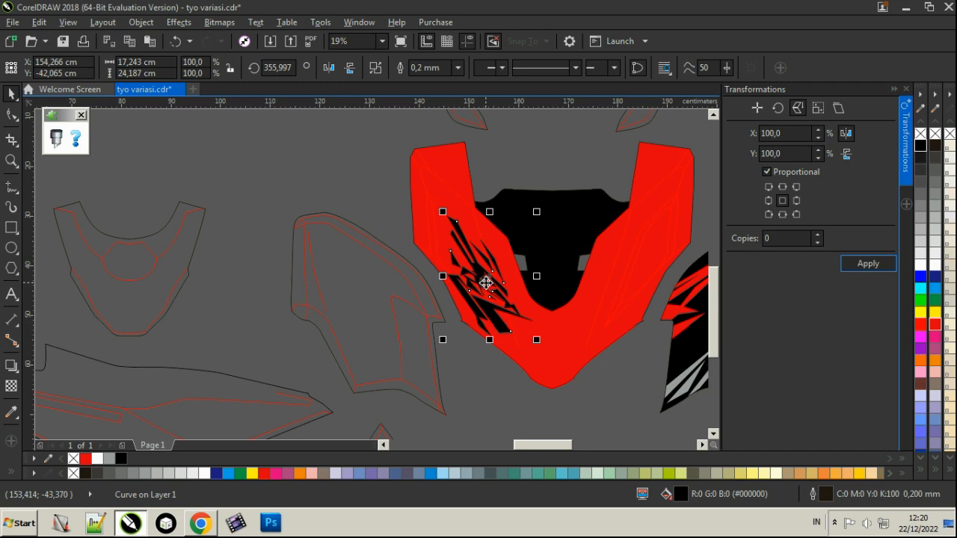
{"action": "scroll", "coordinate": [590, 292], "scroll_direction": "down", "scroll_amount": 3}
{"action": "scroll", "coordinate": [227, 234], "scroll_direction": "up", "scroll_amount": 5}
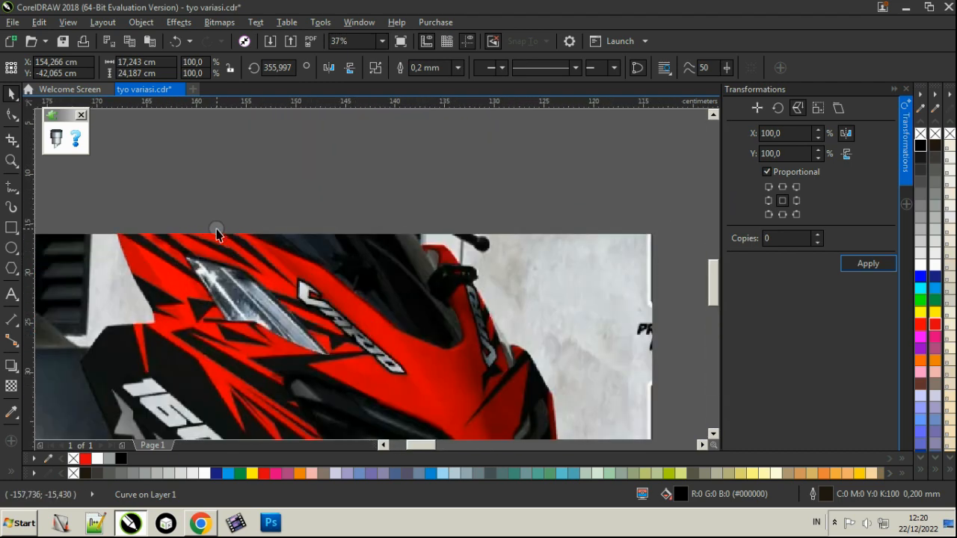
{"action": "scroll", "coordinate": [78, 255], "scroll_direction": "down", "scroll_amount": 4}
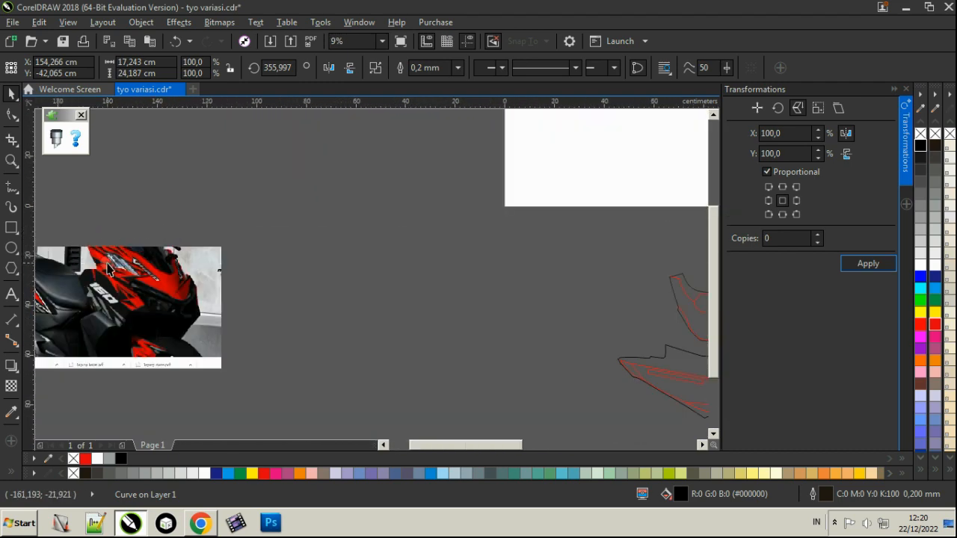
{"action": "scroll", "coordinate": [494, 312], "scroll_direction": "up", "scroll_amount": 3}
{"action": "left_click_drag", "start_coordinate": [491, 284], "coordinate": [478, 300]}
{"action": "left_click_drag", "start_coordinate": [424, 191], "coordinate": [378, 119]}
{"action": "left_click_drag", "start_coordinate": [426, 243], "coordinate": [455, 233]}
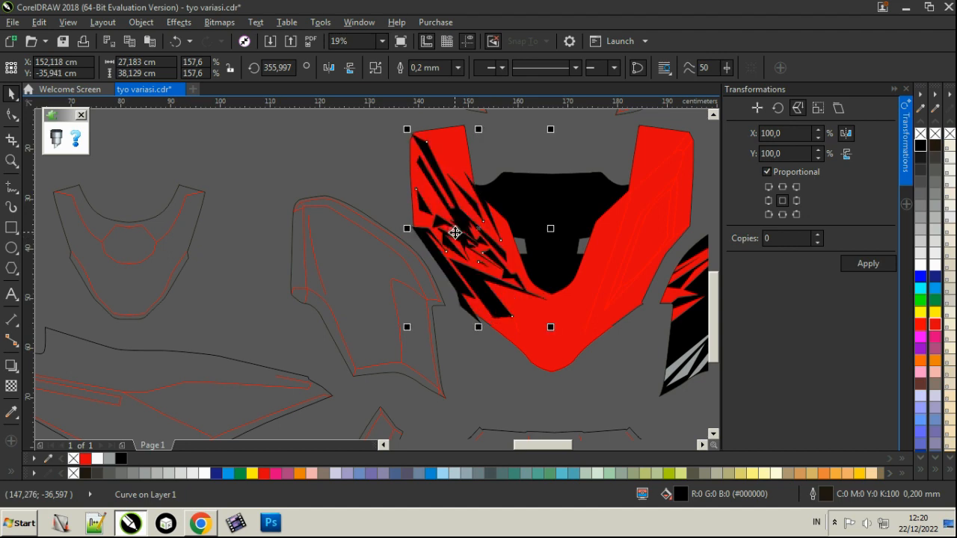
Enlarge the black graphic further to about 171 percent, extending it toward the fairing's lower tip
{"action": "left_click_drag", "start_coordinate": [540, 329], "coordinate": [562, 342]}
{"action": "scroll", "coordinate": [507, 316], "scroll_direction": "up", "scroll_amount": 2}
{"action": "left_click_drag", "start_coordinate": [506, 316], "coordinate": [504, 316]}
{"action": "scroll", "coordinate": [493, 329], "scroll_direction": "down", "scroll_amount": 2}
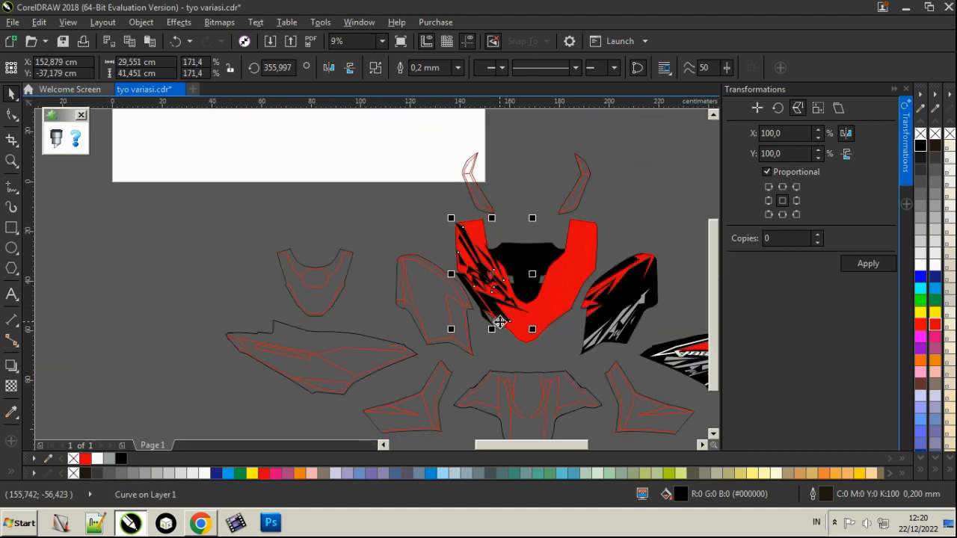
Check the motorcycle photo again, then shift the black graphic outward about 2.3 cm past the fairing's left edge
{"action": "scroll", "coordinate": [499, 323], "scroll_direction": "down", "scroll_amount": 1}
{"action": "scroll", "coordinate": [138, 300], "scroll_direction": "up", "scroll_amount": 2}
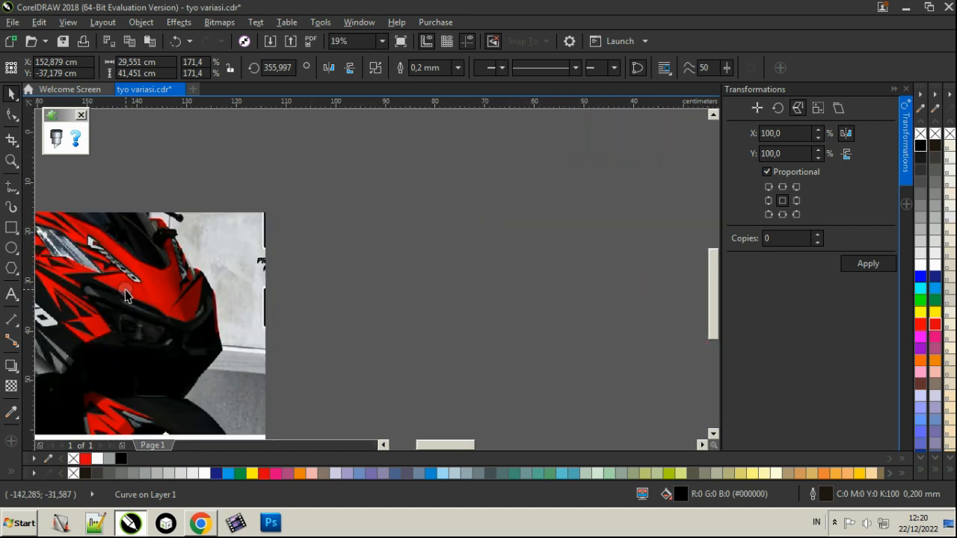
{"action": "scroll", "coordinate": [126, 295], "scroll_direction": "down", "scroll_amount": 2}
{"action": "scroll", "coordinate": [124, 288], "scroll_direction": "up", "scroll_amount": 2}
{"action": "scroll", "coordinate": [139, 273], "scroll_direction": "down", "scroll_amount": 2}
{"action": "scroll", "coordinate": [487, 271], "scroll_direction": "up", "scroll_amount": 2}
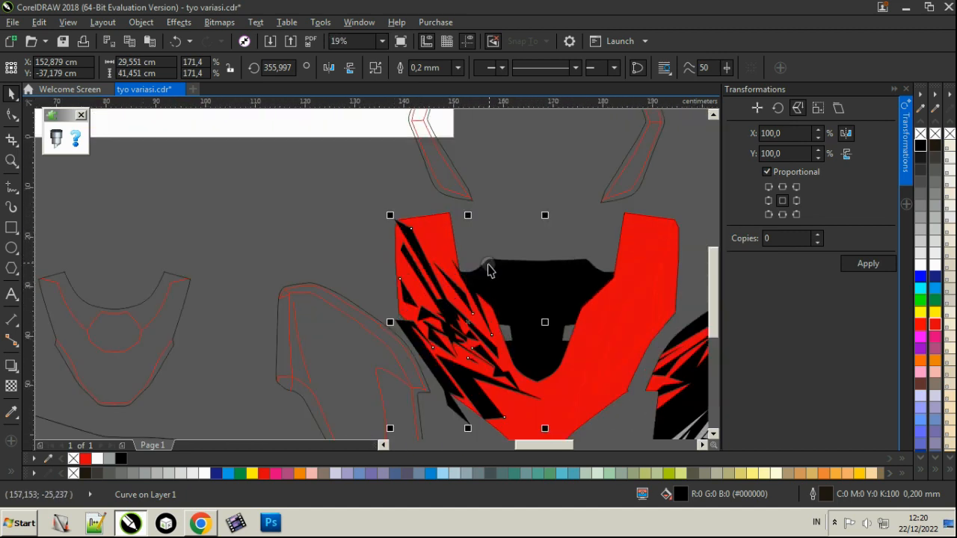
{"action": "scroll", "coordinate": [478, 284], "scroll_direction": "up", "scroll_amount": 1}
{"action": "left_click_drag", "start_coordinate": [477, 285], "coordinate": [426, 271]}
{"action": "left_click", "coordinate": [483, 228]}
{"action": "key", "text": "ctrl+z"}
{"action": "left_click", "coordinate": [459, 285]}
{"action": "left_click", "coordinate": [460, 206]}
{"action": "left_click", "coordinate": [427, 272]}
{"action": "scroll", "coordinate": [448, 258], "scroll_direction": "down", "scroll_amount": 1}
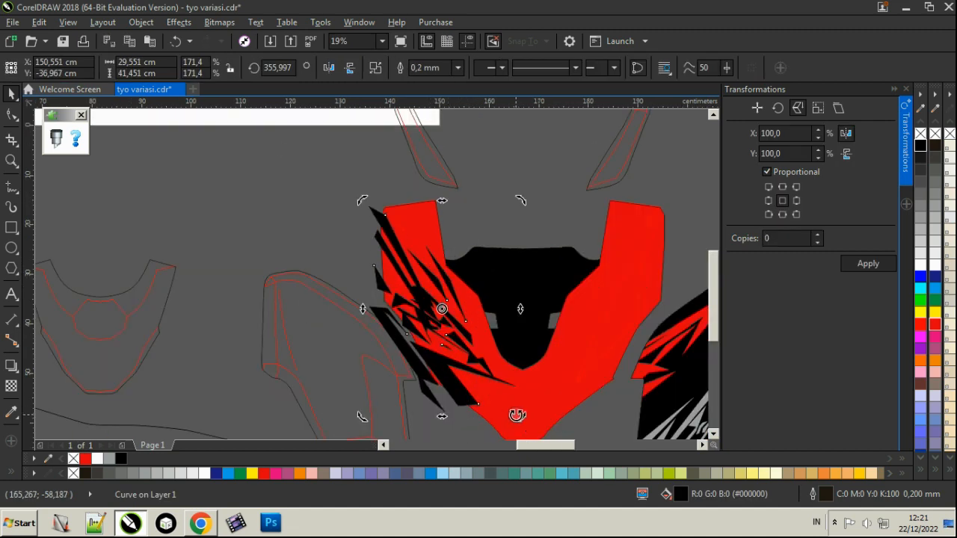
Rotate the black graphic to about 352.5 degrees and enlarge it to about 177 percent
{"action": "left_click_drag", "start_coordinate": [518, 415], "coordinate": [438, 406]}
{"action": "scroll", "coordinate": [464, 380], "scroll_direction": "up", "scroll_amount": 1}
{"action": "scroll", "coordinate": [456, 323], "scroll_direction": "down", "scroll_amount": 1}
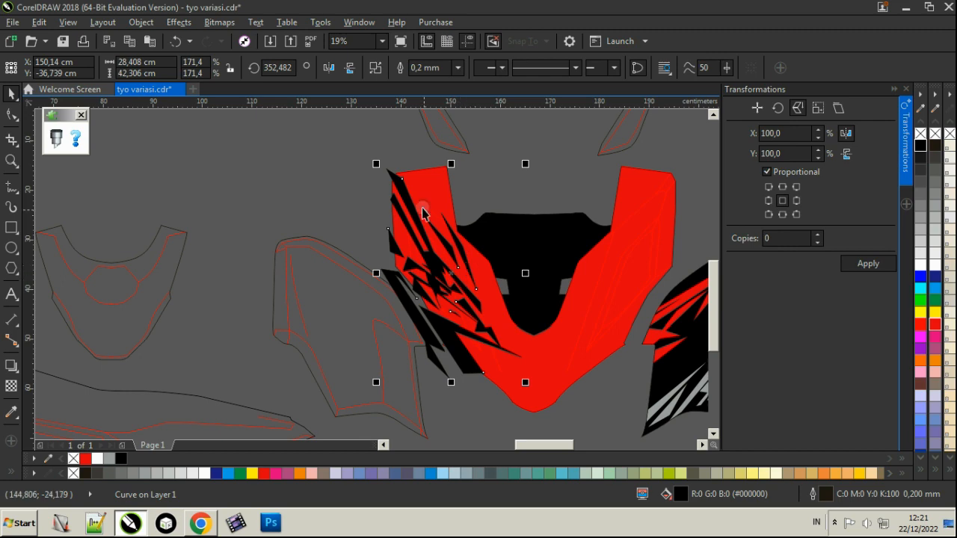
{"action": "left_click_drag", "start_coordinate": [375, 166], "coordinate": [372, 157]}
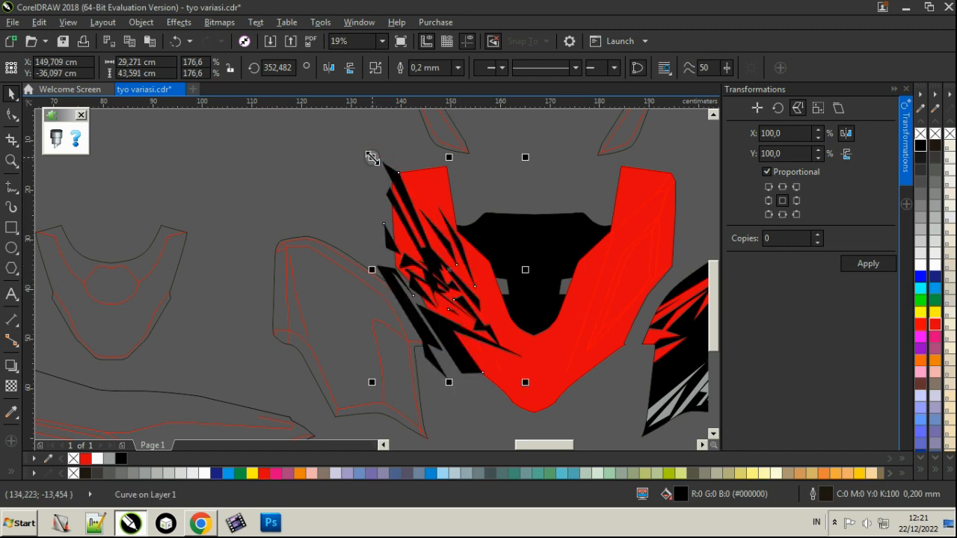
{"action": "left_click", "coordinate": [152, 20]}
{"action": "left_click", "coordinate": [544, 161]}
{"action": "left_click", "coordinate": [512, 166]}
{"action": "left_click", "coordinate": [454, 236]}
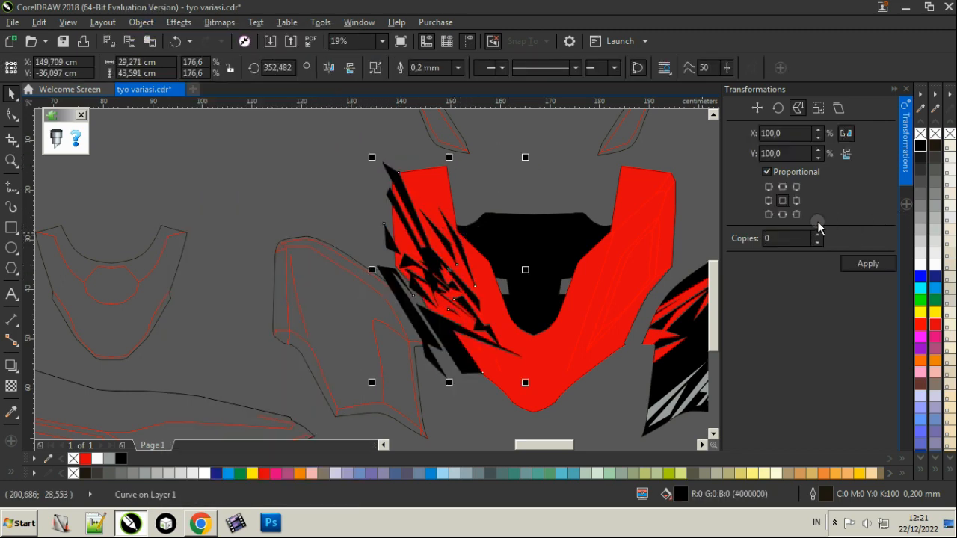
Mirror one copy of the black graphic horizontally about its right edge and nudge the copy 4 cm to the right
{"action": "left_click", "coordinate": [796, 200]}
{"action": "left_click", "coordinate": [818, 234]}
{"action": "left_click", "coordinate": [859, 263]}
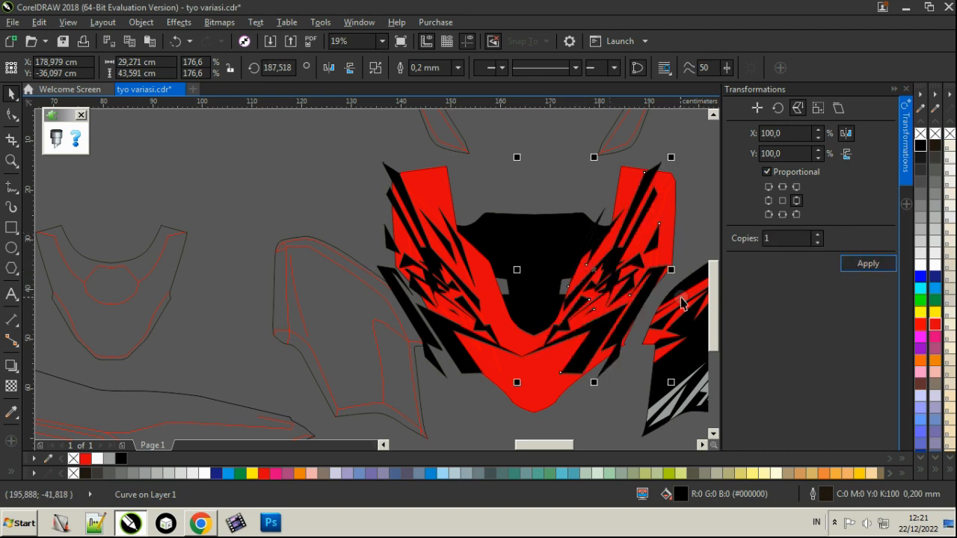
{"action": "left_click", "coordinate": [653, 277]}
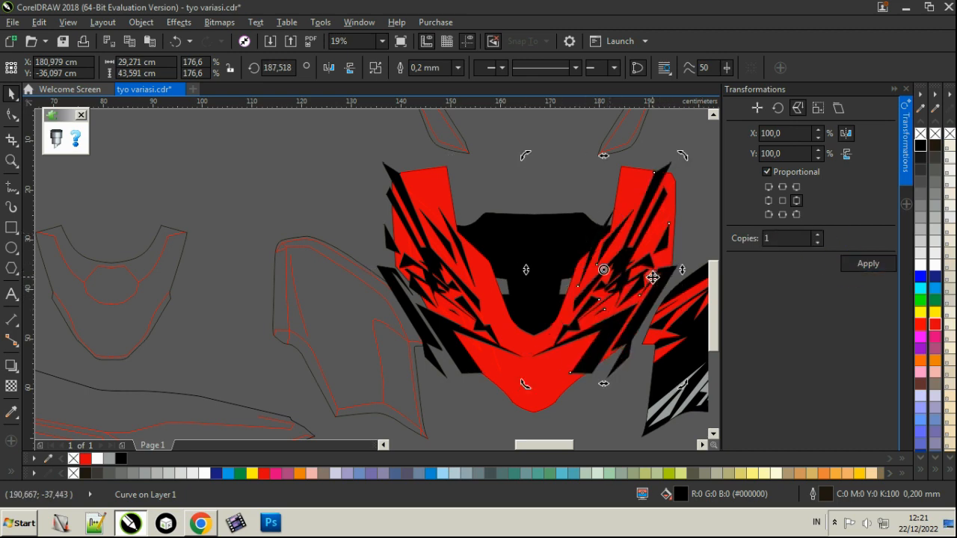
{"action": "key", "text": "Right"}
{"action": "key", "text": "Right"}
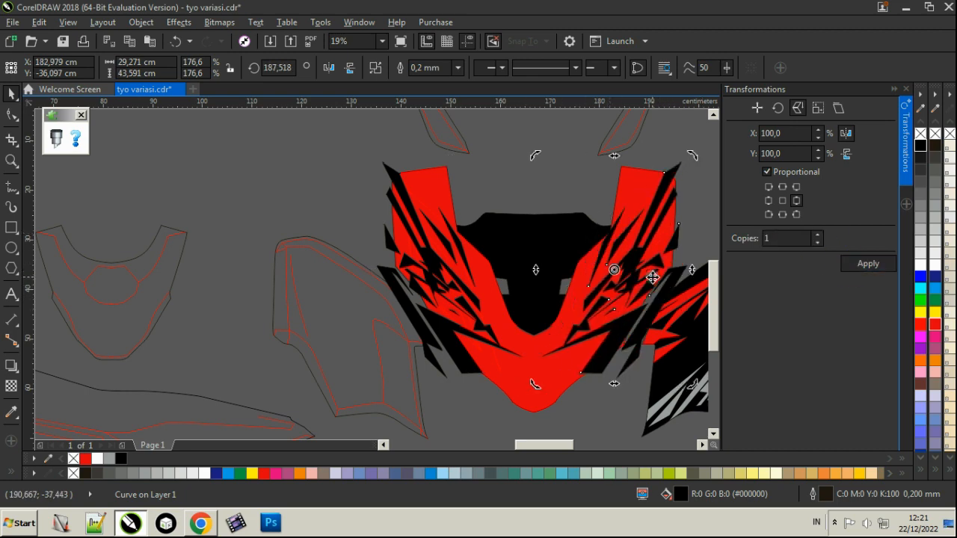
Group the original black graphic with its mirrored copy
{"action": "scroll", "coordinate": [622, 356], "scroll_direction": "up", "scroll_amount": 2}
{"action": "left_click", "coordinate": [324, 370], "text": "shift"}
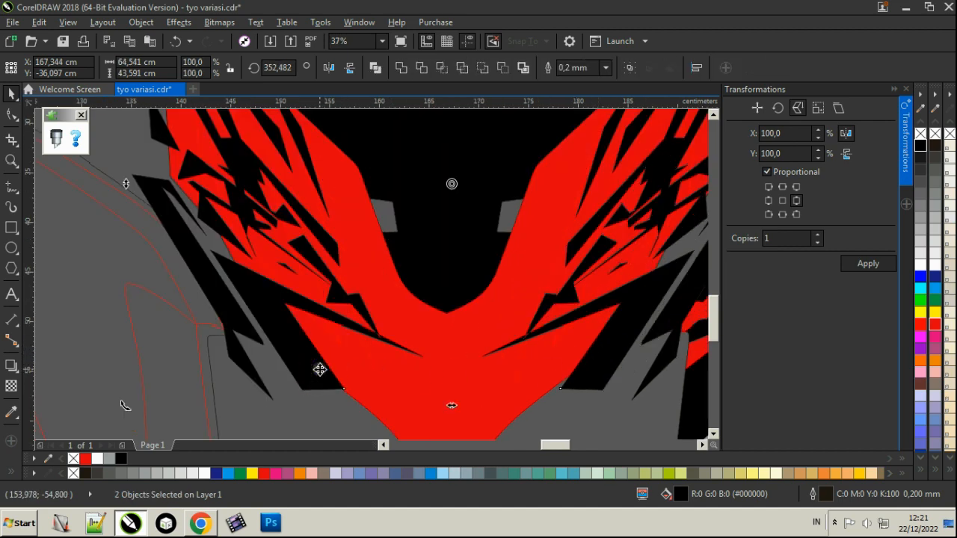
{"action": "key", "text": "ctrl+g"}
Try to place the grouped black graphic inside the front fairing as a PowerClip with the red fairing shape also selected
{"action": "left_click", "coordinate": [419, 379], "text": "shift"}
{"action": "scroll", "coordinate": [420, 379], "scroll_direction": "down", "scroll_amount": 2}
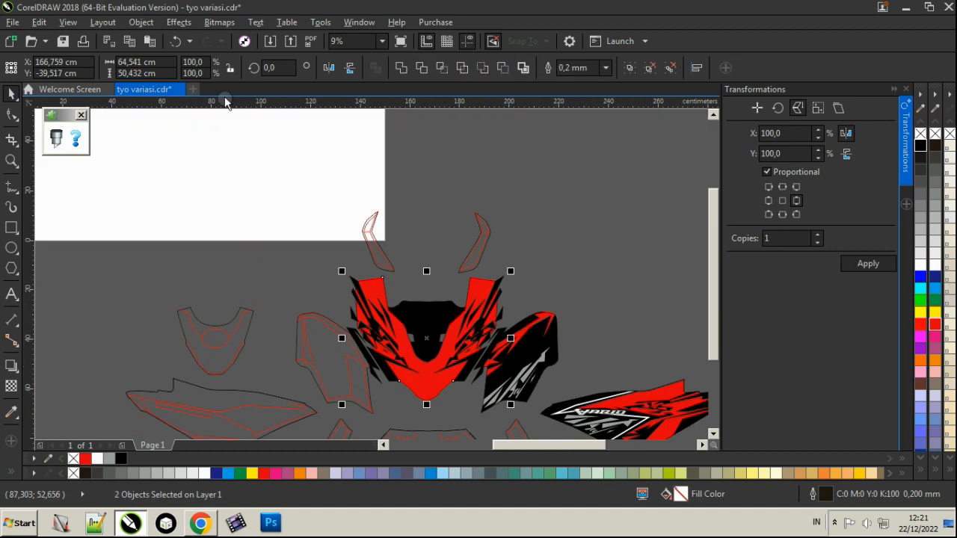
{"action": "left_click", "coordinate": [140, 21]}
{"action": "mouse_move", "coordinate": [210, 139]}
{"action": "left_click", "coordinate": [426, 141]}
{"action": "left_click", "coordinate": [372, 283]}
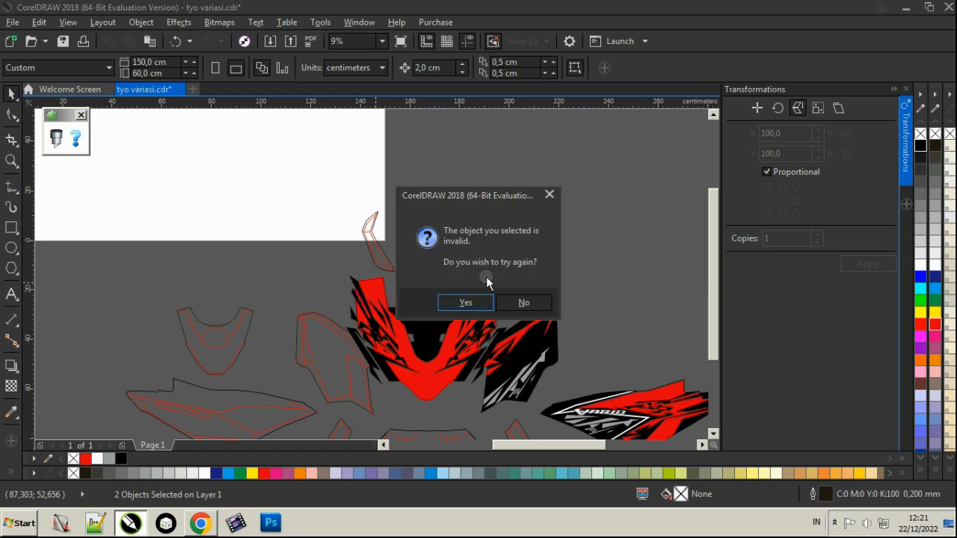
{"action": "left_click", "coordinate": [472, 301]}
{"action": "left_click", "coordinate": [422, 391]}
{"action": "left_click", "coordinate": [519, 304]}
Place the grouped black graphic inside the red front fairing shape as a PowerClip
{"action": "left_click", "coordinate": [468, 340]}
{"action": "left_click_drag", "start_coordinate": [476, 332], "coordinate": [473, 271]}
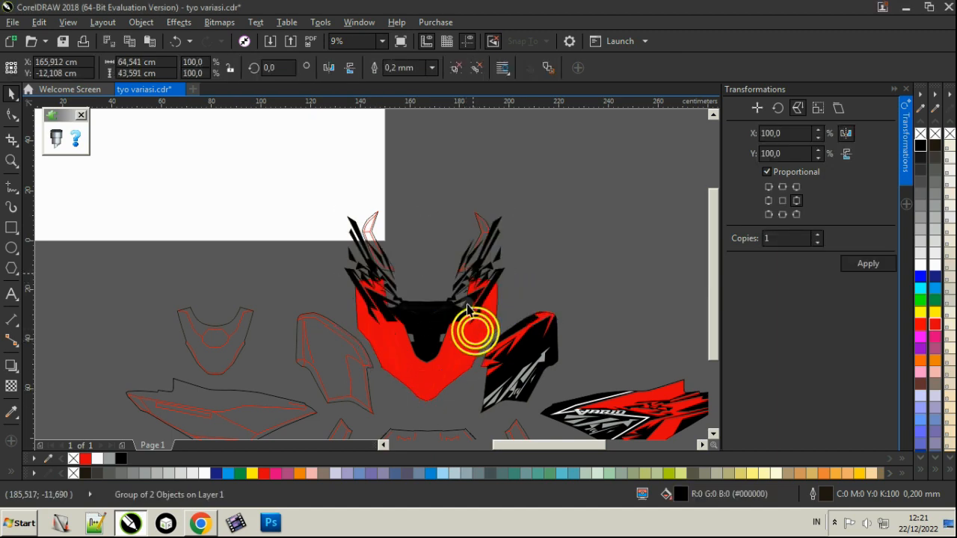
{"action": "left_click", "coordinate": [141, 21]}
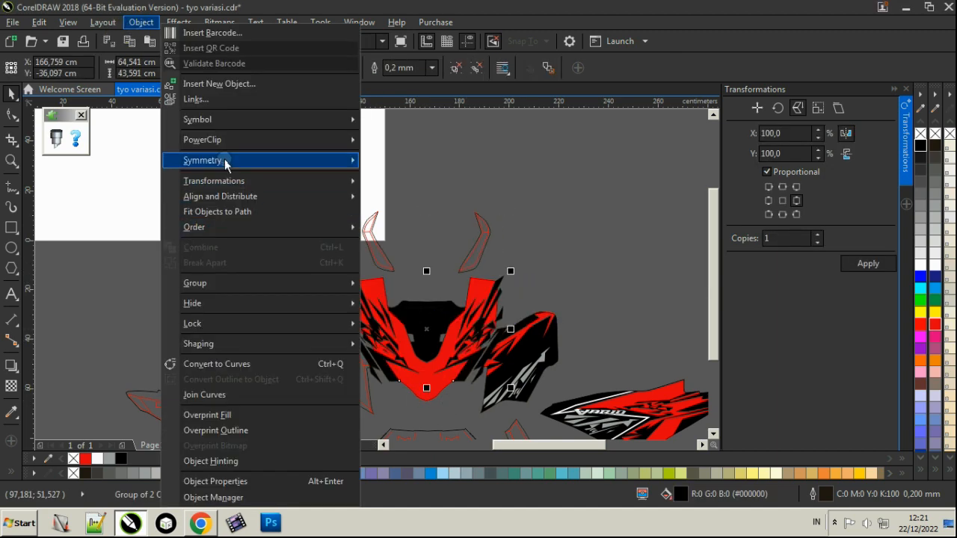
{"action": "mouse_move", "coordinate": [210, 139]}
{"action": "left_click", "coordinate": [427, 141]}
{"action": "left_click", "coordinate": [418, 398]}
{"action": "scroll", "coordinate": [436, 379], "scroll_direction": "up", "scroll_amount": 3}
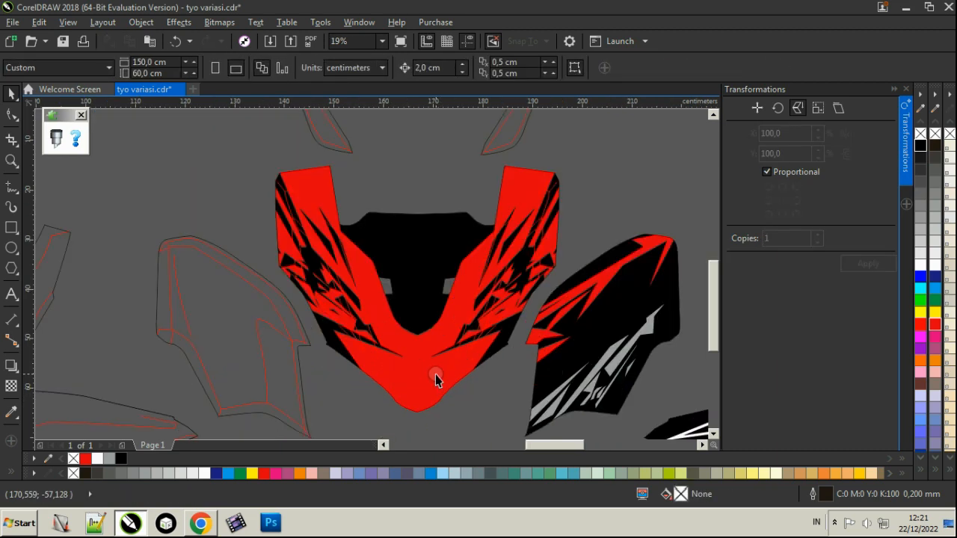
Inspect the clipped black graphic on the front fairing up close and save the document
{"action": "scroll", "coordinate": [436, 380], "scroll_direction": "up", "scroll_amount": 2}
{"action": "scroll", "coordinate": [513, 242], "scroll_direction": "down", "scroll_amount": 4}
{"action": "scroll", "coordinate": [506, 242], "scroll_direction": "up", "scroll_amount": 2}
{"action": "left_click", "coordinate": [505, 236]}
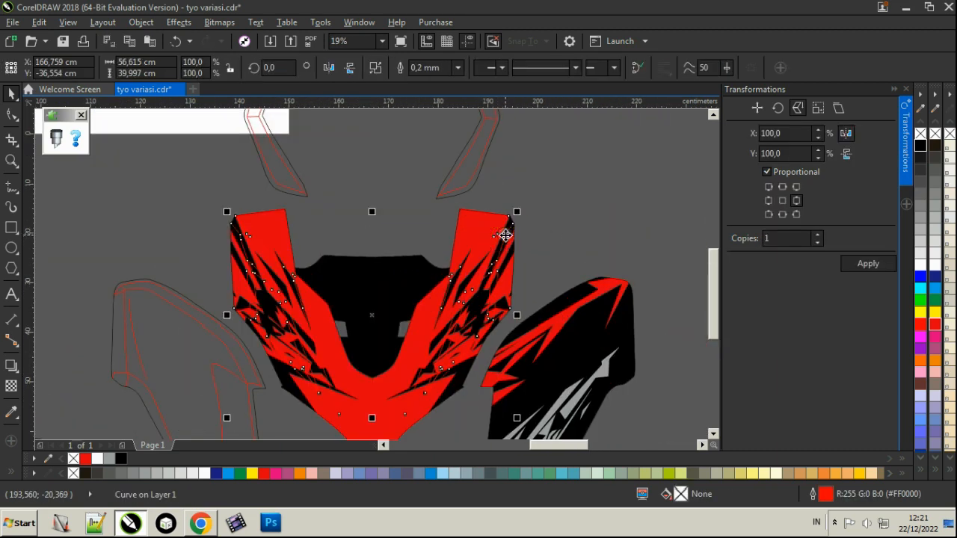
{"action": "left_click", "coordinate": [632, 213]}
{"action": "key", "text": "ctrl+s"}
{"action": "left_click", "coordinate": [532, 228]}
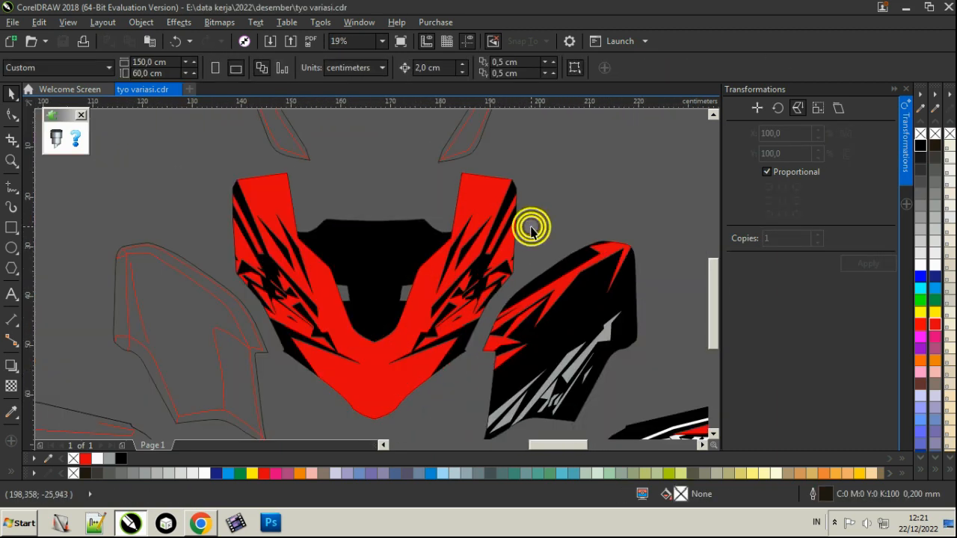
Examine the front fairing artwork and compare it with the decals in the motorcycle photo
{"action": "scroll", "coordinate": [406, 256], "scroll_direction": "down", "scroll_amount": 4}
{"action": "scroll", "coordinate": [421, 310], "scroll_direction": "up", "scroll_amount": 4}
{"action": "scroll", "coordinate": [362, 258], "scroll_direction": "down", "scroll_amount": 2}
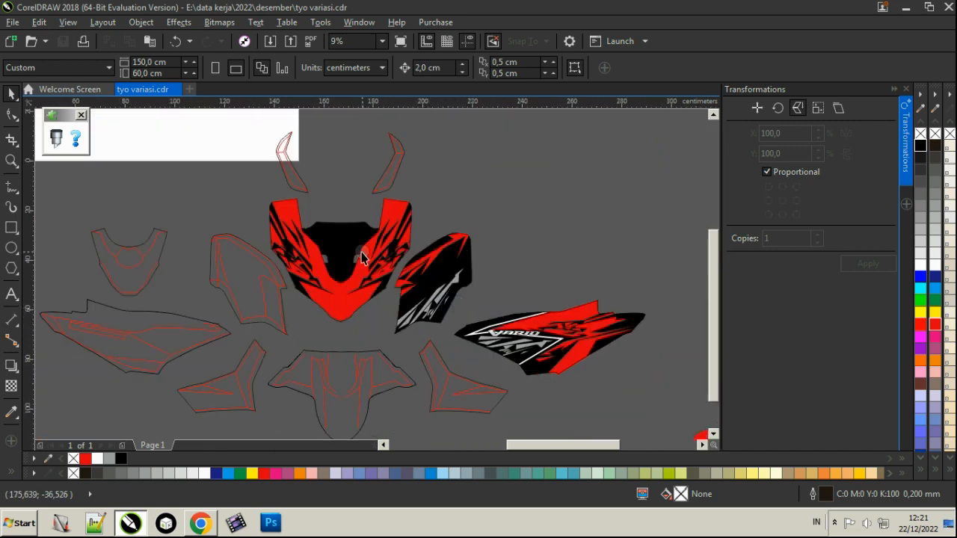
{"action": "scroll", "coordinate": [364, 257], "scroll_direction": "up", "scroll_amount": 2}
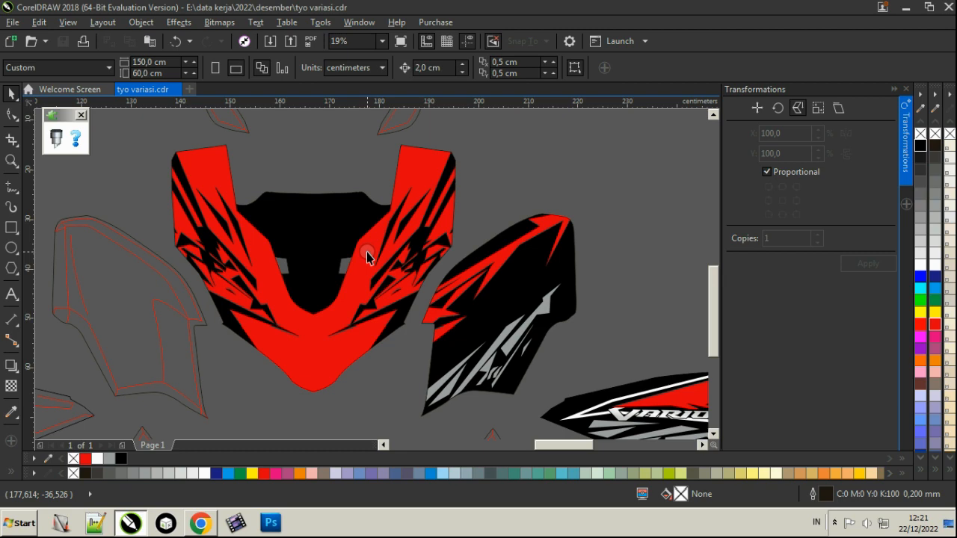
{"action": "scroll", "coordinate": [438, 256], "scroll_direction": "down", "scroll_amount": 4}
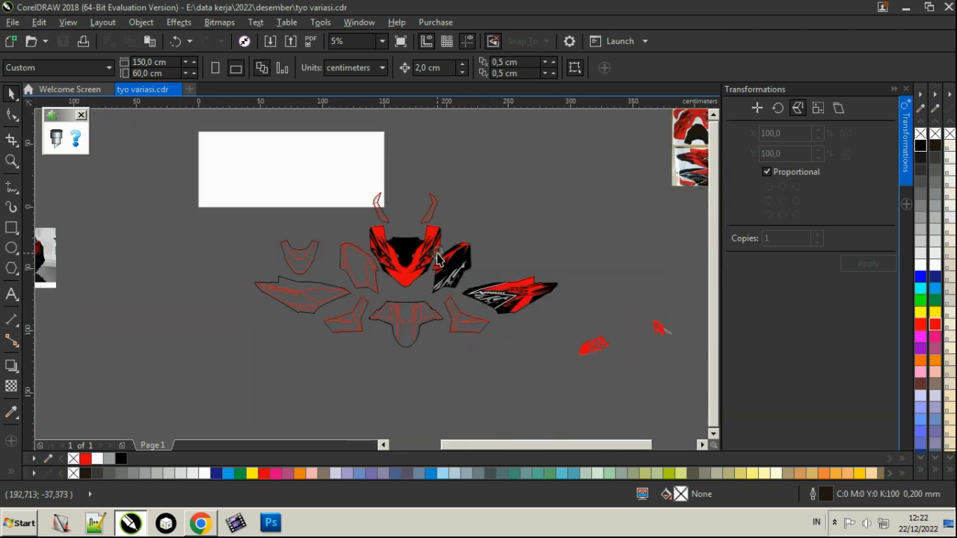
{"action": "scroll", "coordinate": [230, 268], "scroll_direction": "up", "scroll_amount": 2}
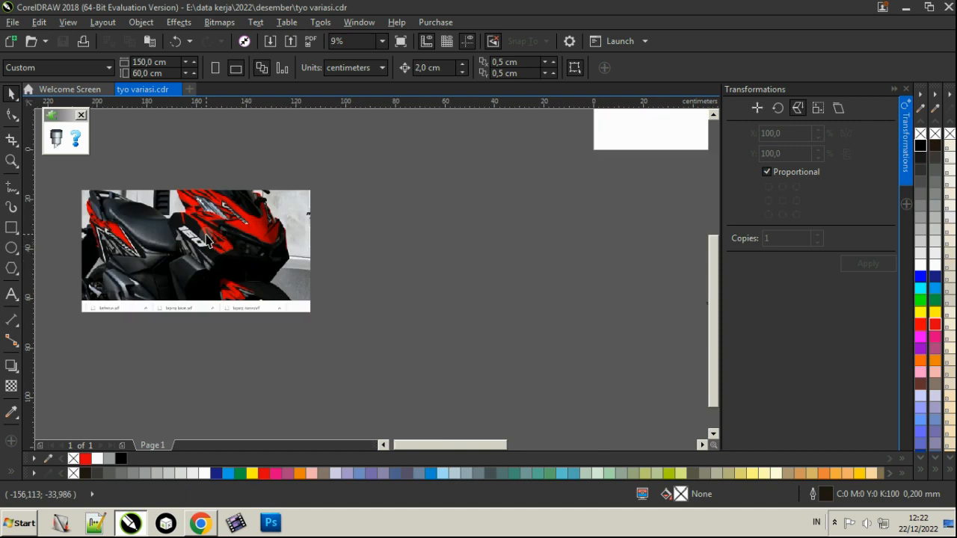
{"action": "scroll", "coordinate": [209, 240], "scroll_direction": "down", "scroll_amount": 4}
{"action": "scroll", "coordinate": [388, 267], "scroll_direction": "up", "scroll_amount": 4}
Group and copy the VARIO logo pieces inside the decorated side panel's PowerClip, leaving the logo in its original place
{"action": "left_click", "coordinate": [367, 267]}
{"action": "scroll", "coordinate": [354, 267], "scroll_direction": "up", "scroll_amount": 1}
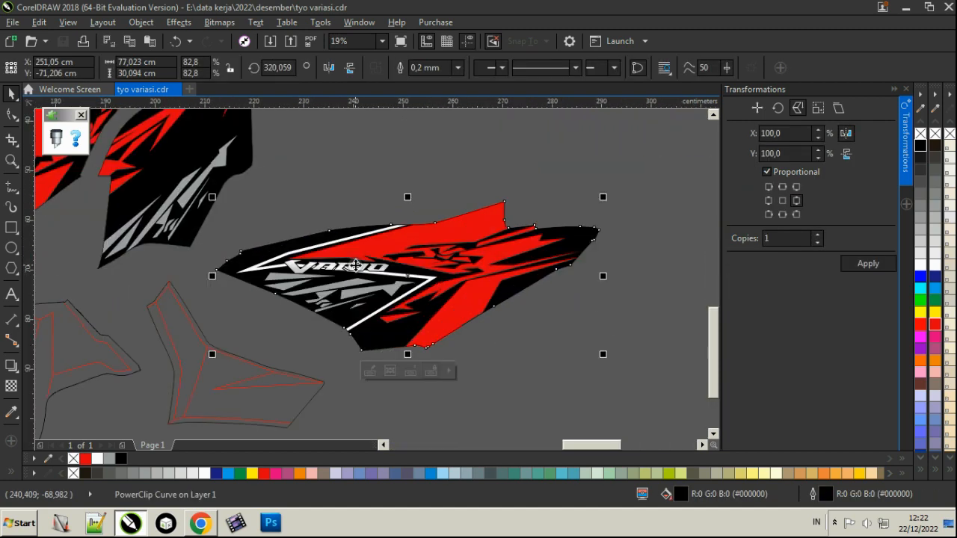
{"action": "right_click", "coordinate": [356, 266]}
{"action": "left_click", "coordinate": [389, 118]}
{"action": "left_click_drag", "start_coordinate": [326, 265], "coordinate": [327, 234]}
{"action": "key", "text": "ctrl+z"}
{"action": "left_click", "coordinate": [289, 225]}
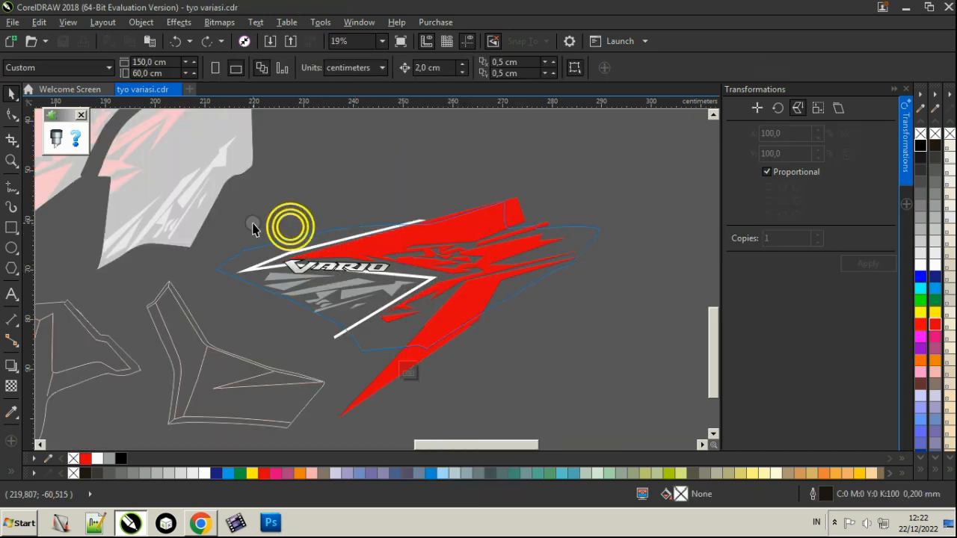
{"action": "left_click_drag", "start_coordinate": [255, 225], "coordinate": [397, 286]}
{"action": "key", "text": "ctrl+g"}
{"action": "left_click", "coordinate": [408, 372]}
{"action": "scroll", "coordinate": [566, 365], "scroll_direction": "down", "scroll_amount": 4}
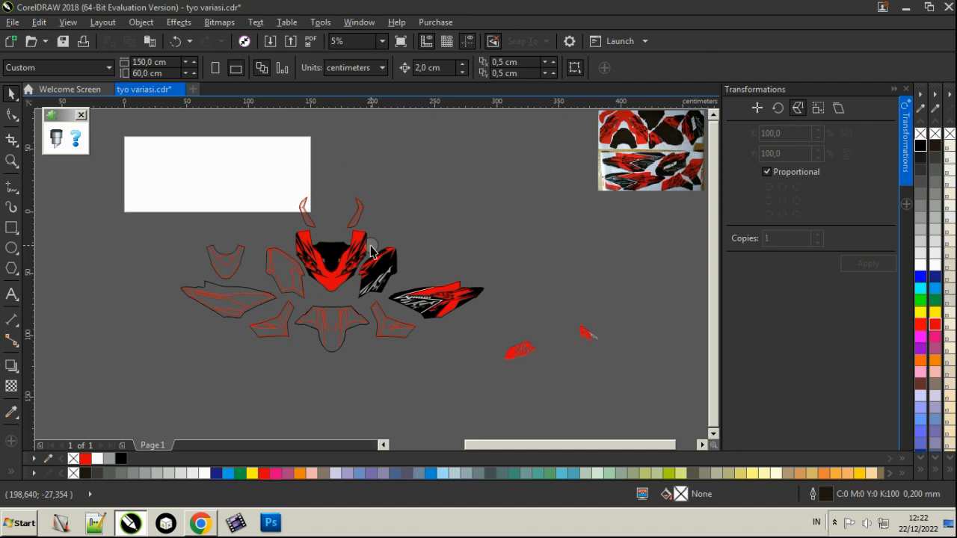
Recolour the outline of the guide-line curve over the front fairing to white
{"action": "left_click", "coordinate": [356, 262]}
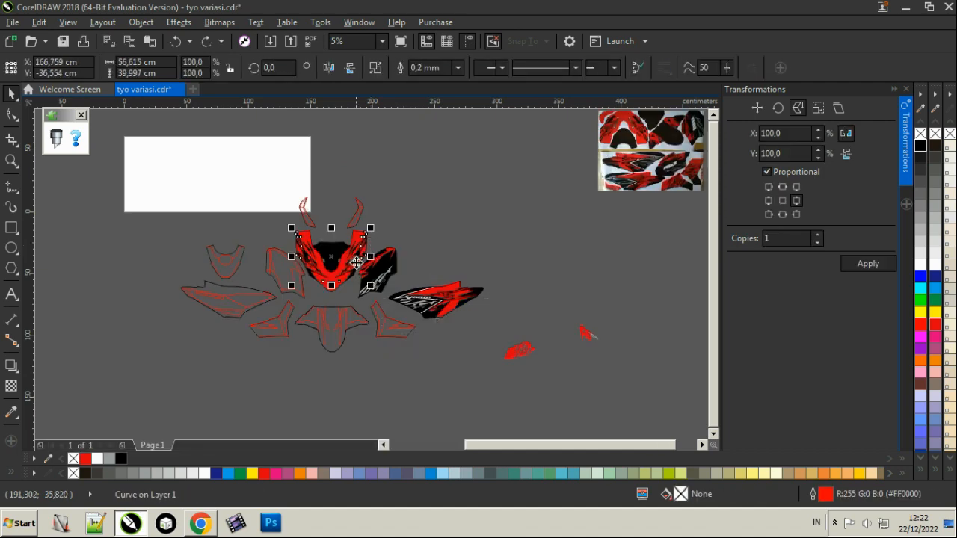
{"action": "scroll", "coordinate": [356, 261], "scroll_direction": "up", "scroll_amount": 4}
{"action": "left_click", "coordinate": [634, 238]}
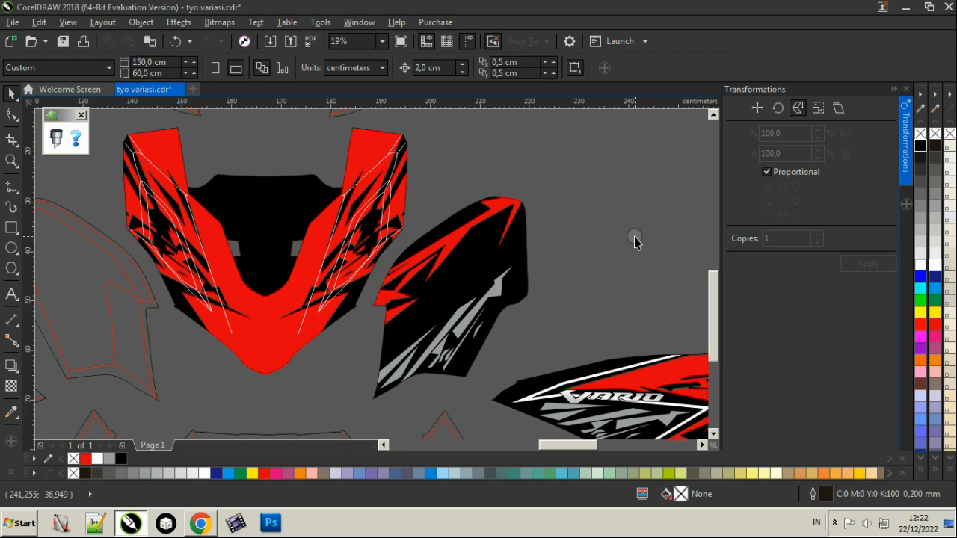
Move the copied VARIO logo onto the front fairing's right arm, scale it to 44.4 percent and rotate it to about 73 degrees
{"action": "left_click_drag", "start_coordinate": [610, 396], "coordinate": [320, 284]}
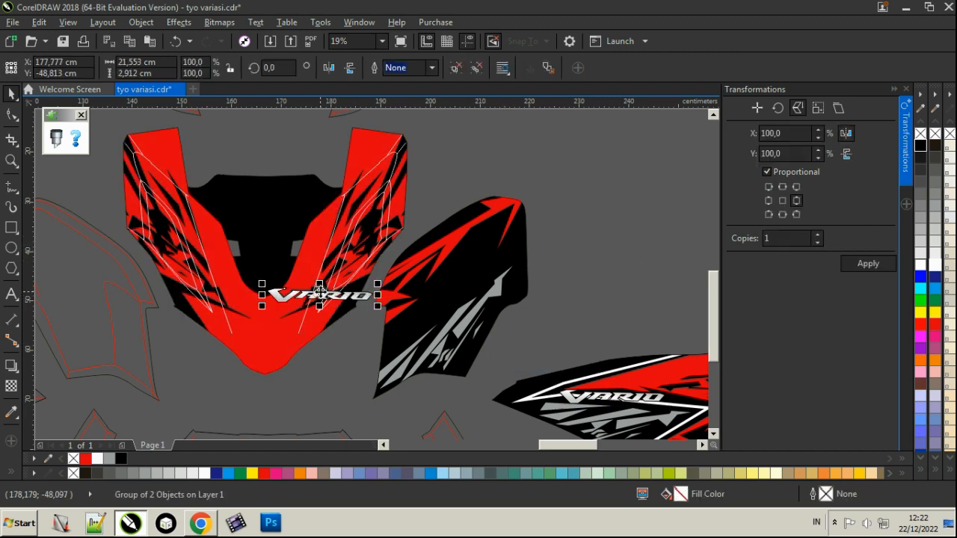
{"action": "scroll", "coordinate": [320, 291], "scroll_direction": "up", "scroll_amount": 2}
{"action": "left_click", "coordinate": [320, 296]}
{"action": "left_click_drag", "start_coordinate": [434, 277], "coordinate": [372, 228]}
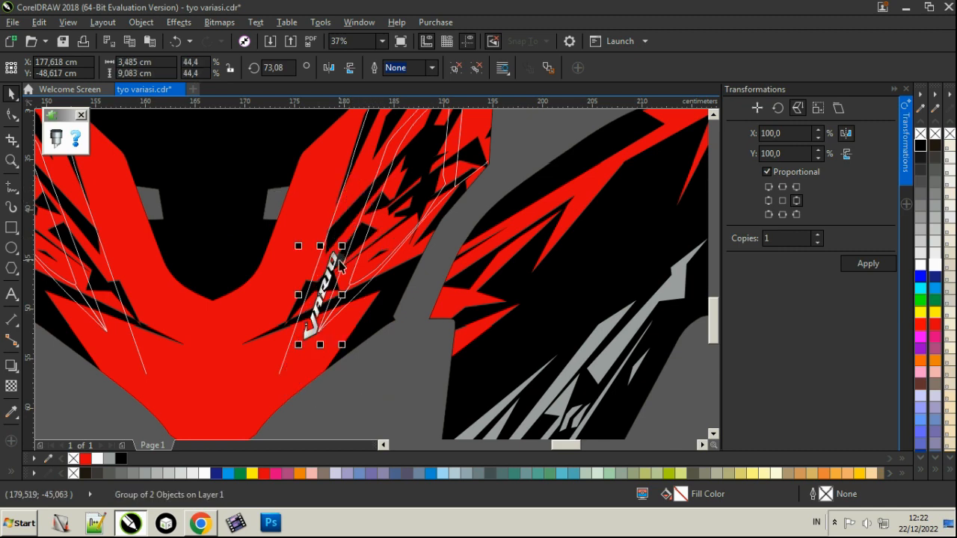
Adjust the VARIO logo's placement along the inner edge of the fairing's right arm and save the document
{"action": "left_click_drag", "start_coordinate": [332, 261], "coordinate": [356, 179]}
{"action": "scroll", "coordinate": [329, 216], "scroll_direction": "up", "scroll_amount": 1}
{"action": "left_click", "coordinate": [327, 197]}
{"action": "scroll", "coordinate": [351, 202], "scroll_direction": "down", "scroll_amount": 1}
{"action": "left_click", "coordinate": [412, 317]}
{"action": "key", "text": "ctrl+s"}
Place a copy of the VARIO logo on the fairing's left arm, slanted symmetrically to the one on the right arm
{"action": "left_click_drag", "start_coordinate": [324, 258], "coordinate": [213, 256]}
{"action": "key", "text": "ctrl+z"}
{"action": "left_click", "coordinate": [348, 265]}
{"action": "left_click", "coordinate": [328, 249]}
{"action": "scroll", "coordinate": [328, 240], "scroll_direction": "down", "scroll_amount": 1}
{"action": "right_click", "coordinate": [228, 230]}
{"action": "left_click_drag", "start_coordinate": [328, 239], "coordinate": [213, 343]}
{"action": "scroll", "coordinate": [228, 230], "scroll_direction": "up", "scroll_amount": 1}
{"action": "scroll", "coordinate": [214, 342], "scroll_direction": "down", "scroll_amount": 1}
Delete the white guide lines from the front fairing and save the document
{"action": "left_click", "coordinate": [274, 331]}
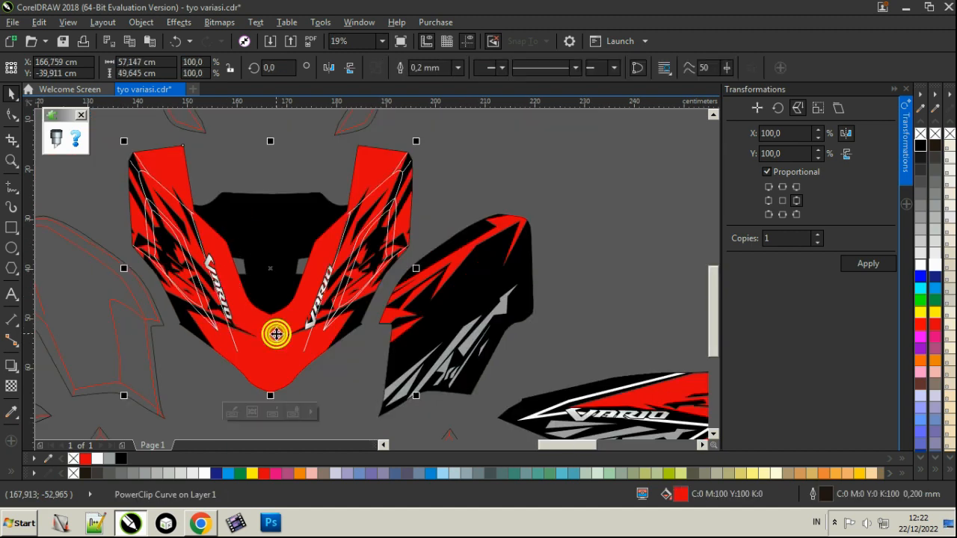
{"action": "left_click", "coordinate": [146, 171]}
{"action": "key", "text": "Escape"}
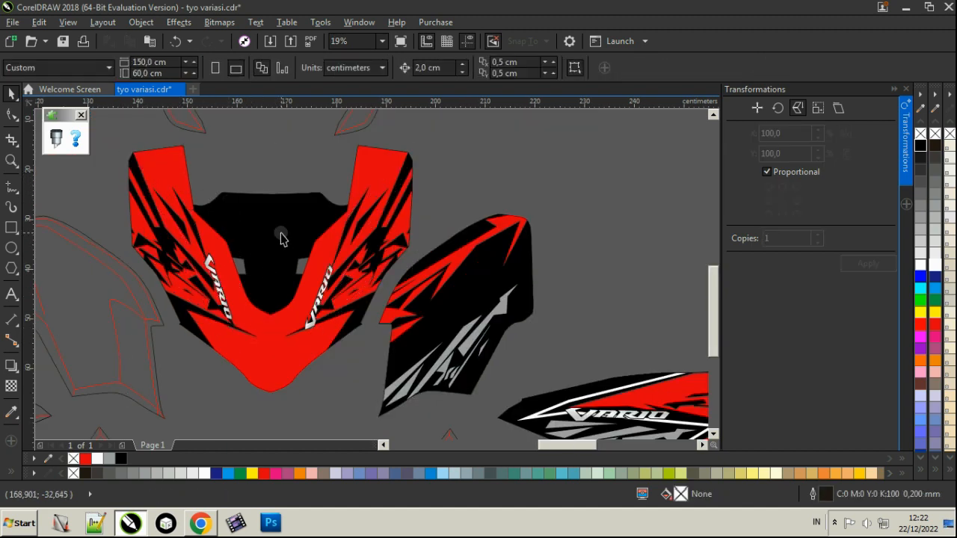
{"action": "scroll", "coordinate": [591, 189], "scroll_direction": "down", "scroll_amount": 2}
{"action": "key", "text": "ctrl+s"}
Compare the fairing artwork with the motorcycle photo and the printed decal sheet photo
{"action": "scroll", "coordinate": [301, 285], "scroll_direction": "down", "scroll_amount": 1}
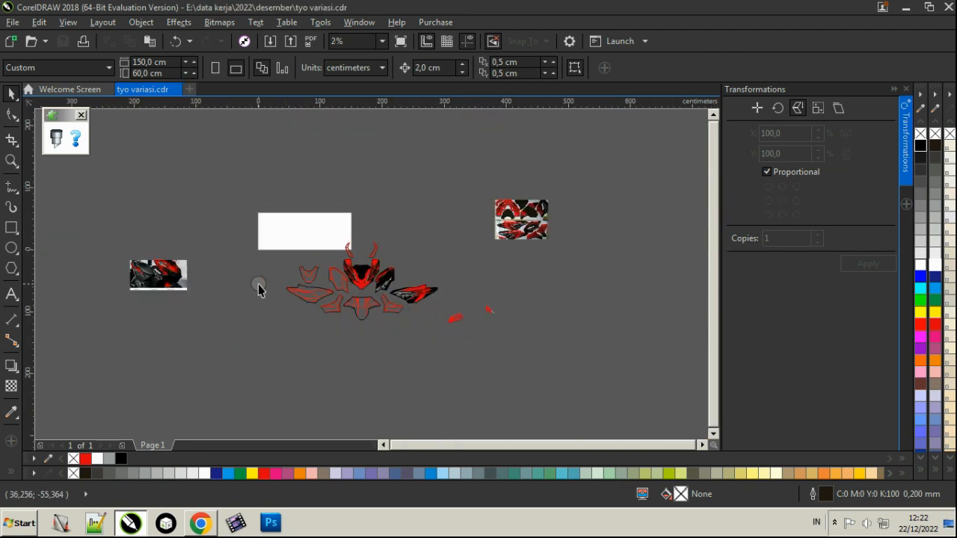
{"action": "scroll", "coordinate": [269, 278], "scroll_direction": "up", "scroll_amount": 3}
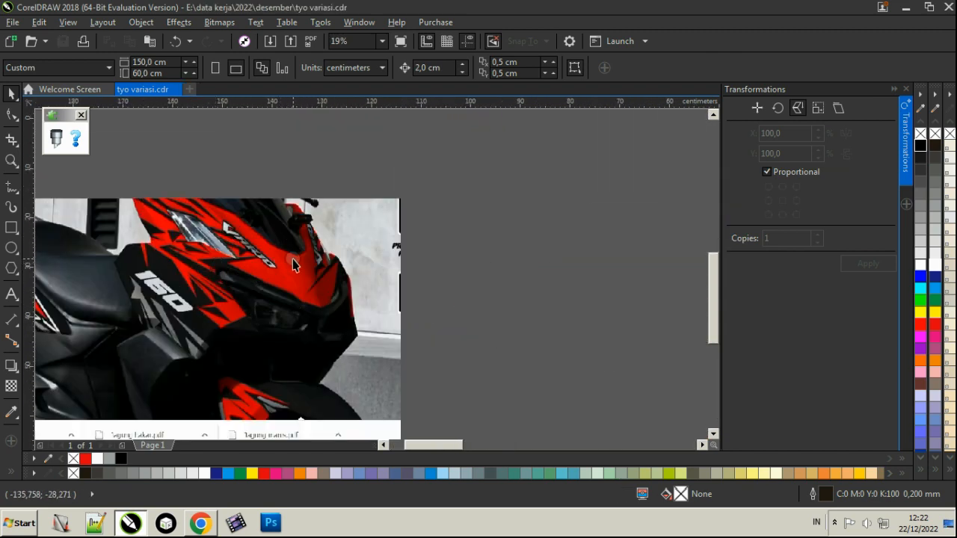
{"action": "scroll", "coordinate": [279, 263], "scroll_direction": "up", "scroll_amount": 1}
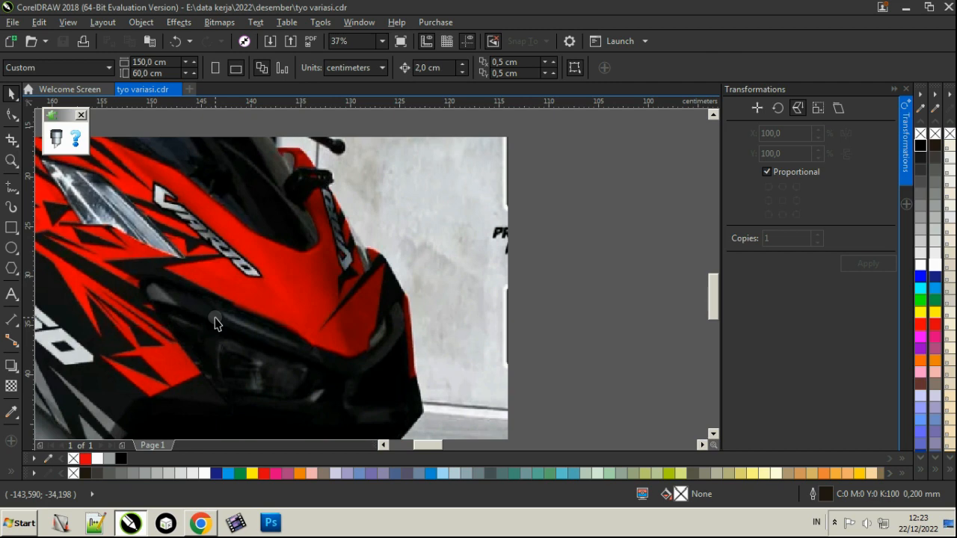
{"action": "scroll", "coordinate": [215, 323], "scroll_direction": "down", "scroll_amount": 3}
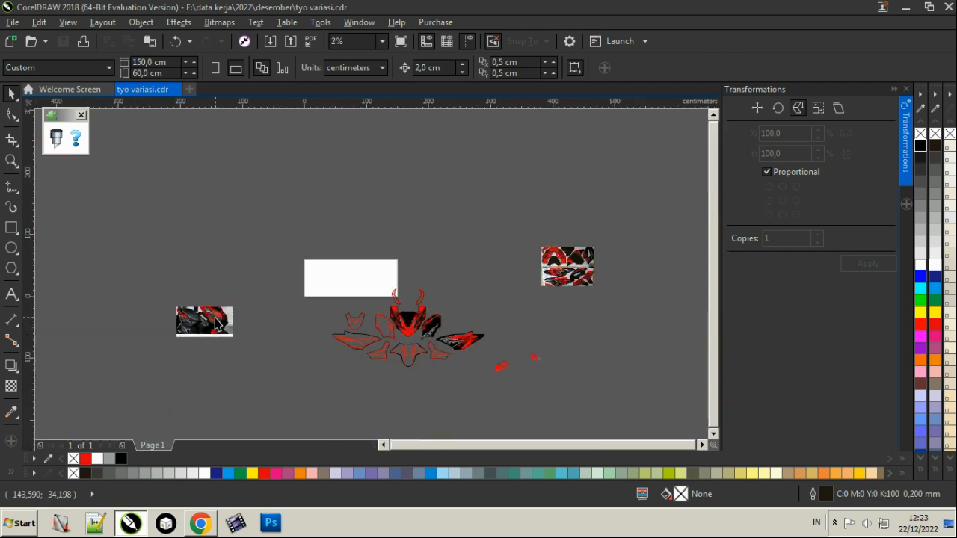
{"action": "scroll", "coordinate": [565, 248], "scroll_direction": "up", "scroll_amount": 3}
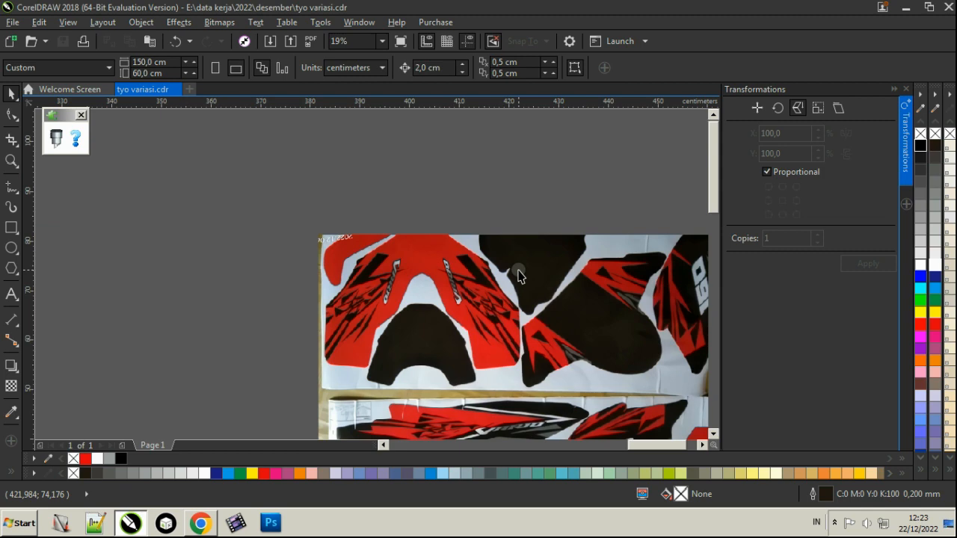
{"action": "scroll", "coordinate": [517, 276], "scroll_direction": "down", "scroll_amount": 3}
{"action": "scroll", "coordinate": [474, 325], "scroll_direction": "up", "scroll_amount": 3}
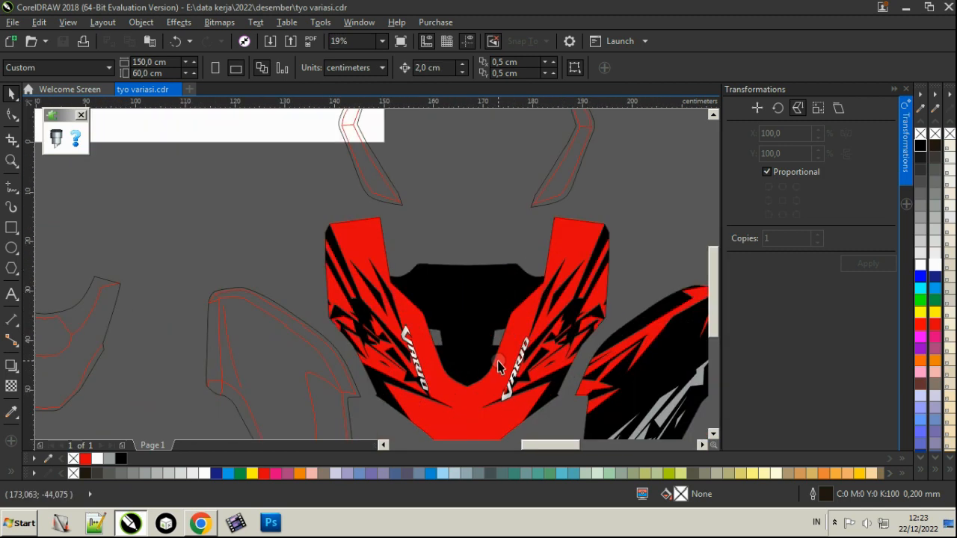
{"action": "scroll", "coordinate": [417, 317], "scroll_direction": "down", "scroll_amount": 2}
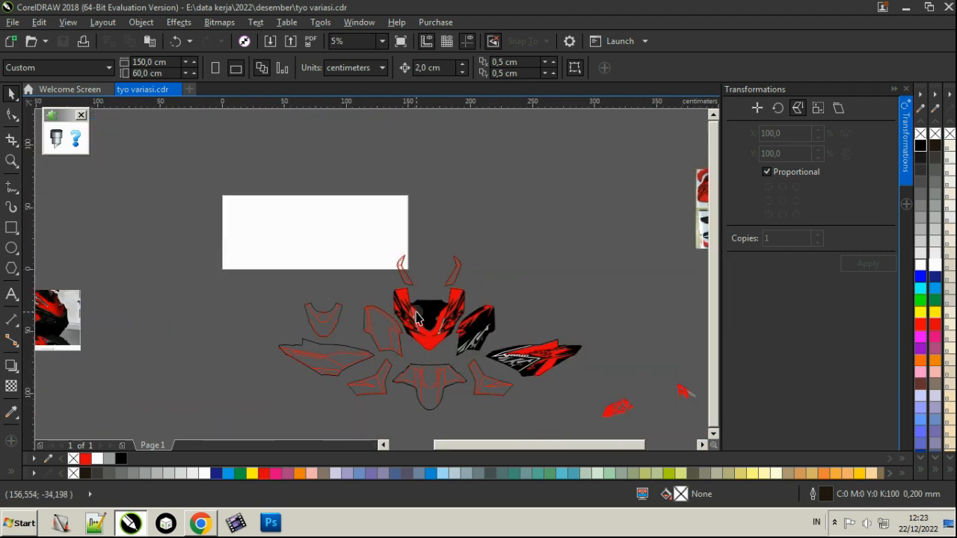
{"action": "scroll", "coordinate": [417, 317], "scroll_direction": "up", "scroll_amount": 2}
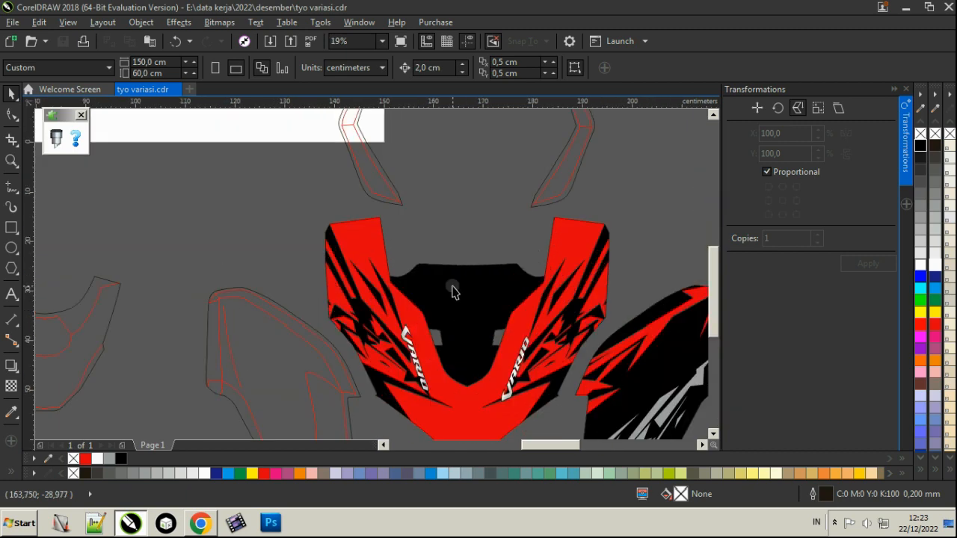
Shrink the black graphic inside the front fairing's PowerClip to about 88.6 percent, roughly 57.2 cm wide, and finish editing the clip
{"action": "left_click", "coordinate": [452, 292]}
{"action": "left_click", "coordinate": [11, 94]}
{"action": "left_click", "coordinate": [413, 239]}
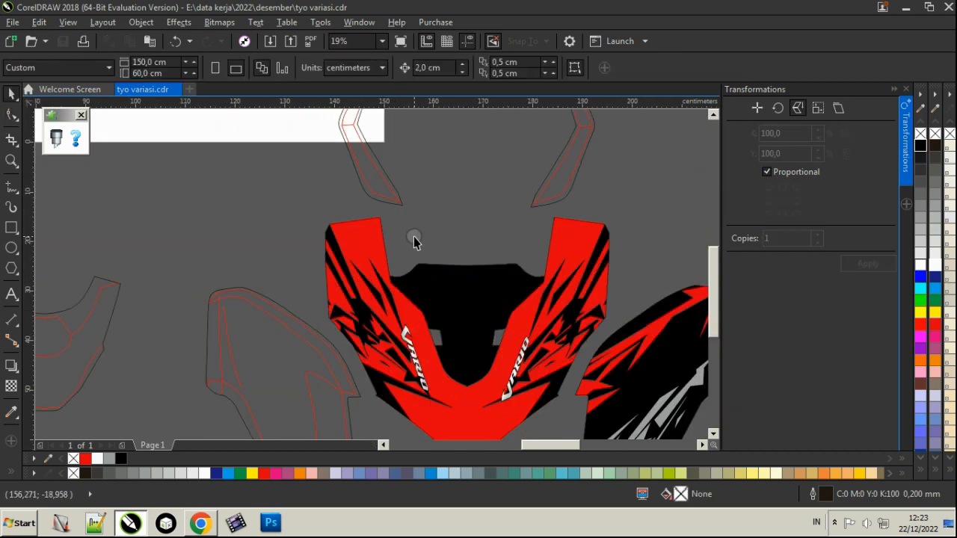
{"action": "right_click", "coordinate": [365, 224]}
{"action": "left_click", "coordinate": [427, 117]}
{"action": "left_click", "coordinate": [616, 217]}
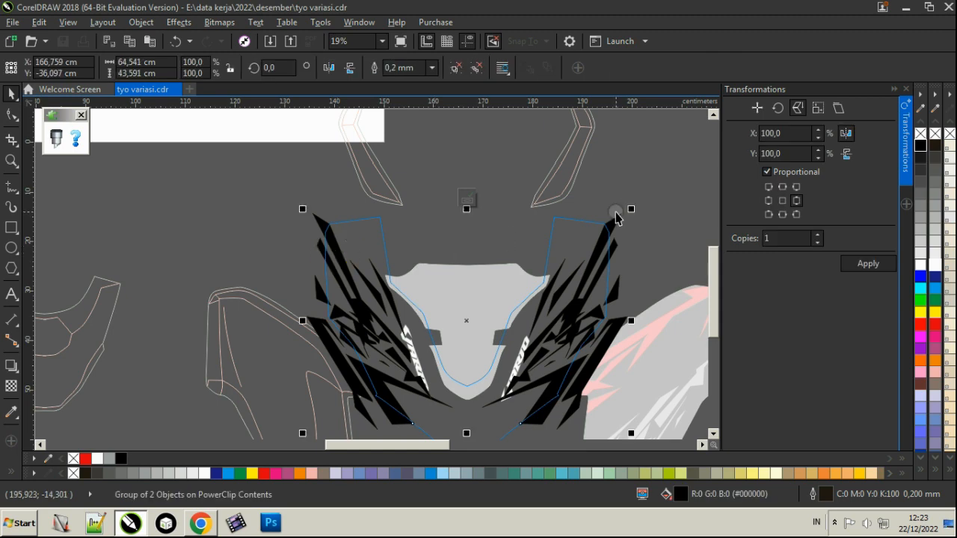
{"action": "left_click_drag", "start_coordinate": [630, 210], "coordinate": [611, 216]}
{"action": "left_click", "coordinate": [459, 199]}
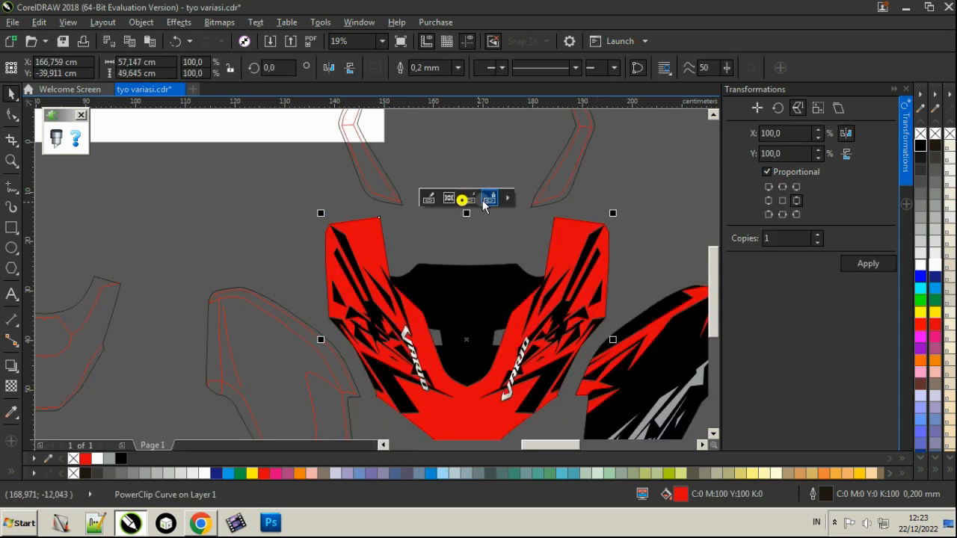
{"action": "left_click", "coordinate": [628, 217]}
{"action": "scroll", "coordinate": [485, 262], "scroll_direction": "down", "scroll_amount": 2}
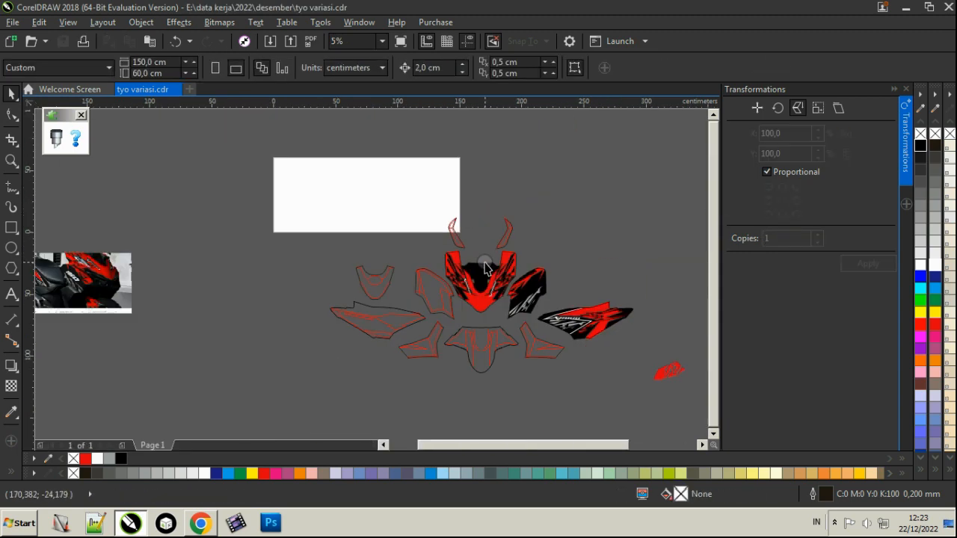
Inside the front fairing's PowerClip, ungroup the black graphic and extend the right black stripe's lower end past the fairing outline
{"action": "scroll", "coordinate": [502, 285], "scroll_direction": "up", "scroll_amount": 2}
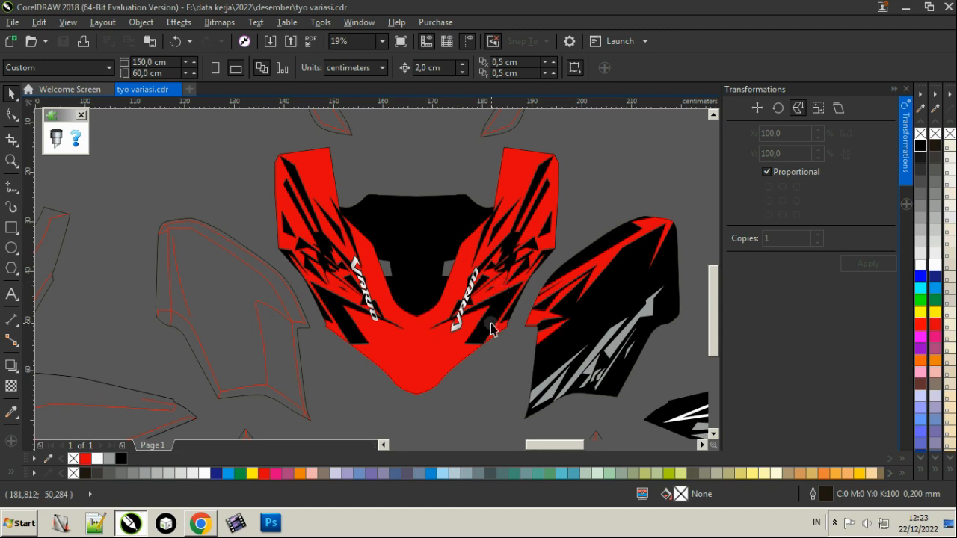
{"action": "scroll", "coordinate": [489, 334], "scroll_direction": "up", "scroll_amount": 1}
{"action": "right_click", "coordinate": [489, 326]}
{"action": "left_click", "coordinate": [517, 118]}
{"action": "left_click", "coordinate": [496, 299]}
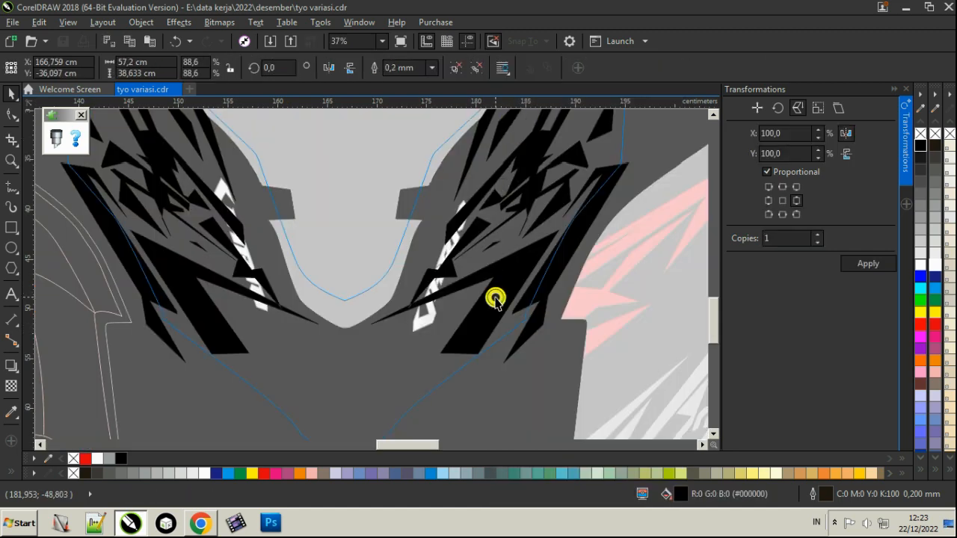
{"action": "left_click", "coordinate": [456, 67]}
{"action": "left_click", "coordinate": [487, 334]}
{"action": "key", "text": "F10"}
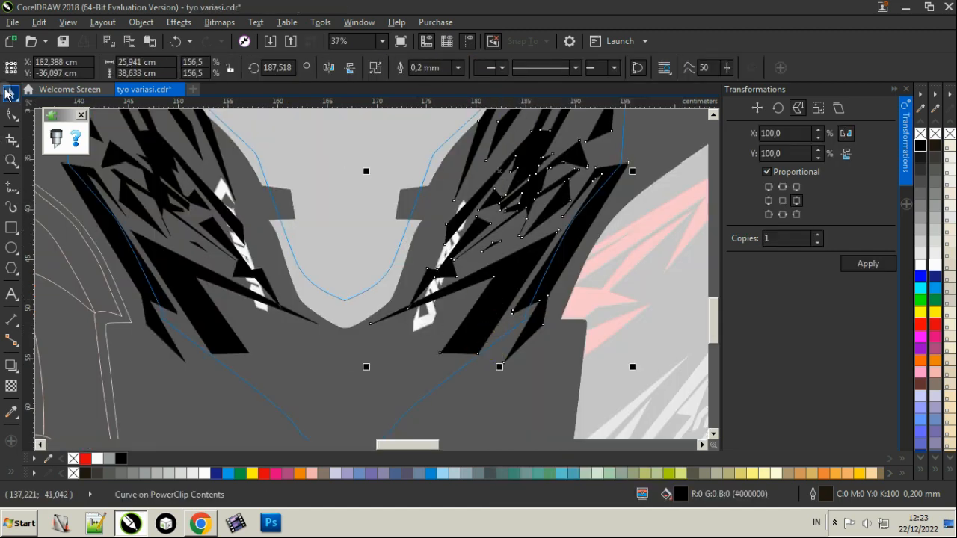
{"action": "left_click_drag", "start_coordinate": [477, 353], "coordinate": [404, 426]}
Extend the left black stripe's lower end symmetrically past the fairing outline and finish editing the PowerClip
{"action": "left_click", "coordinate": [228, 317]}
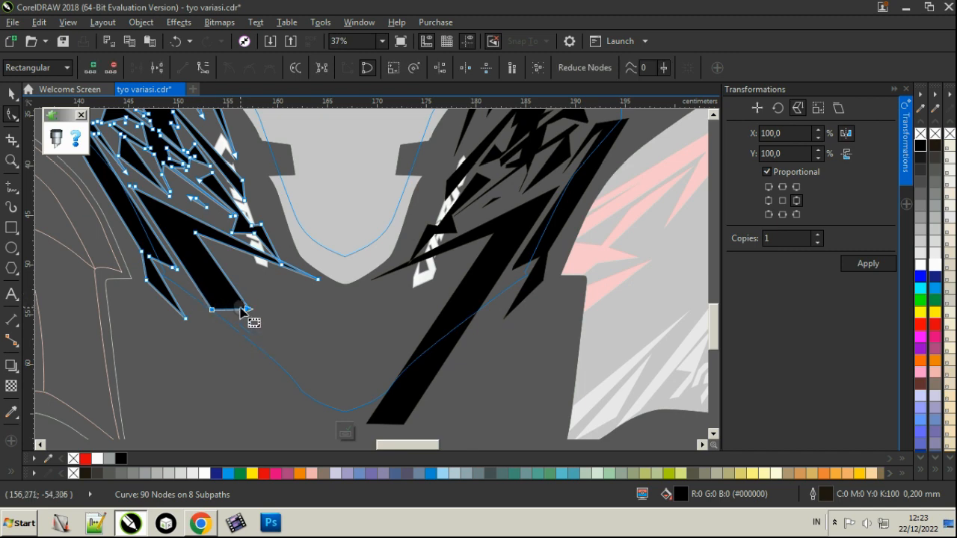
{"action": "left_click_drag", "start_coordinate": [250, 315], "coordinate": [323, 386]}
{"action": "key", "text": "space"}
{"action": "left_click", "coordinate": [421, 397], "text": "ctrl"}
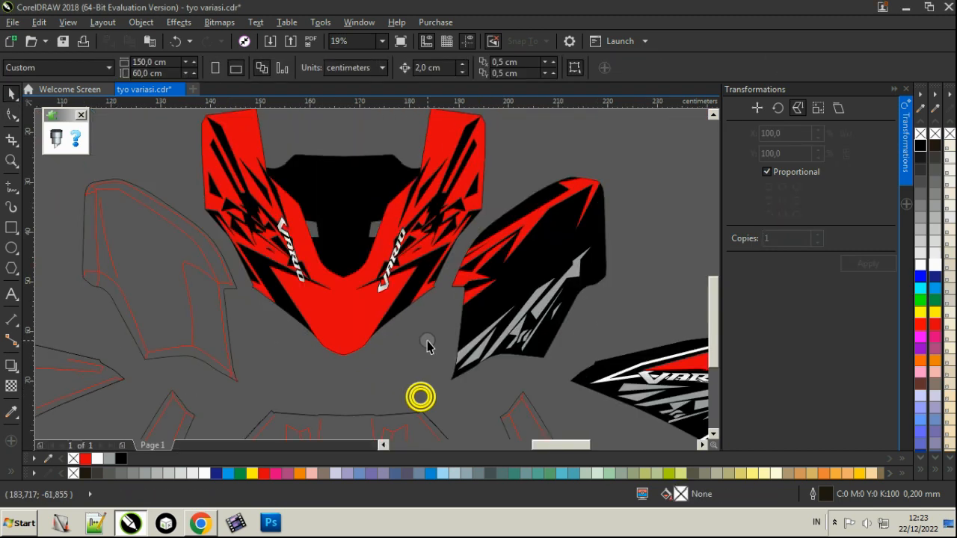
{"action": "left_click", "coordinate": [424, 341]}
Try to align the two VARIO logos on the front fairing with each other
{"action": "scroll", "coordinate": [359, 288], "scroll_direction": "up", "scroll_amount": 2}
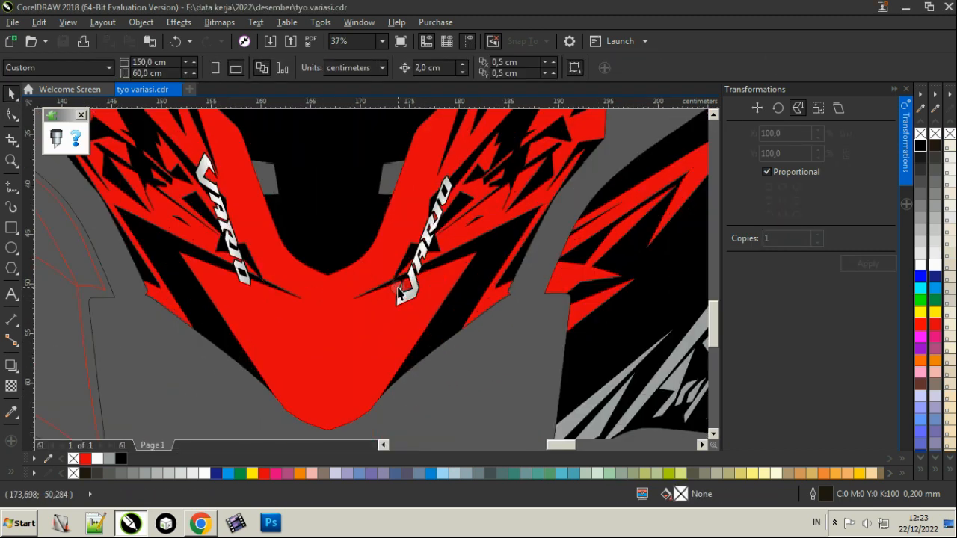
{"action": "left_click", "coordinate": [406, 292]}
{"action": "left_click", "coordinate": [246, 278], "text": "shift"}
{"action": "key", "text": "c"}
{"action": "key", "text": "ctrl+z"}
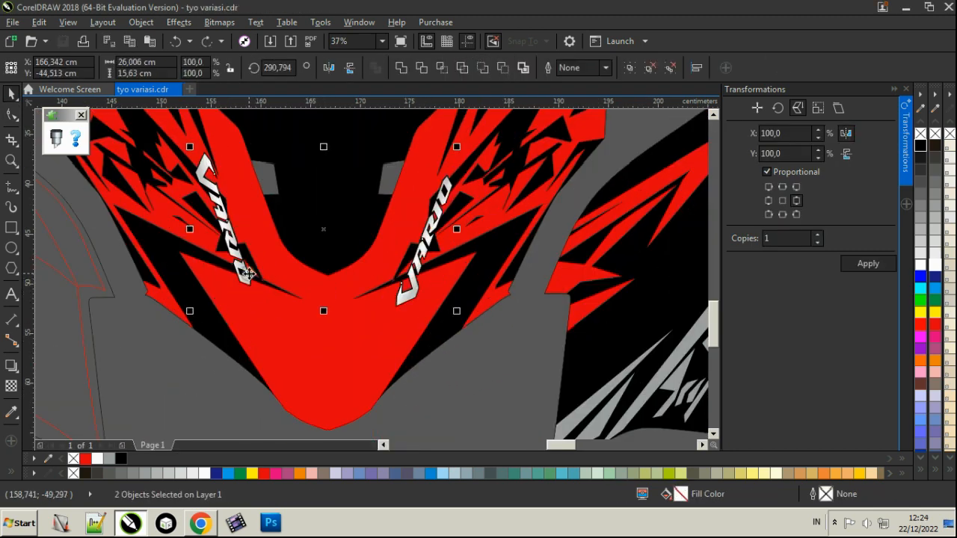
{"action": "left_click", "coordinate": [466, 182]}
{"action": "left_click", "coordinate": [446, 181]}
{"action": "left_click", "coordinate": [208, 160], "text": "shift"}
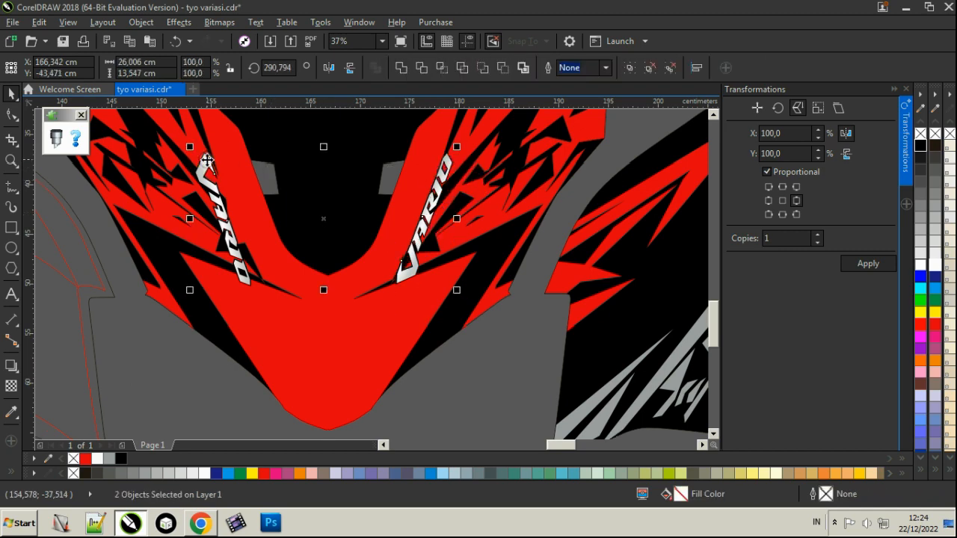
{"action": "scroll", "coordinate": [262, 293], "scroll_direction": "down", "scroll_amount": 2}
{"action": "left_click", "coordinate": [344, 371]}
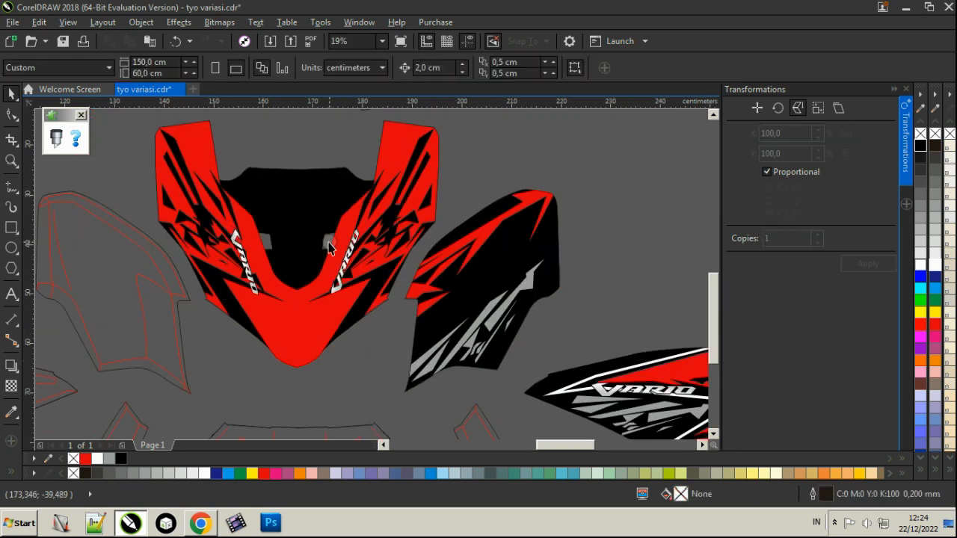
{"action": "scroll", "coordinate": [329, 249], "scroll_direction": "up", "scroll_amount": 2}
{"action": "left_click", "coordinate": [373, 277]}
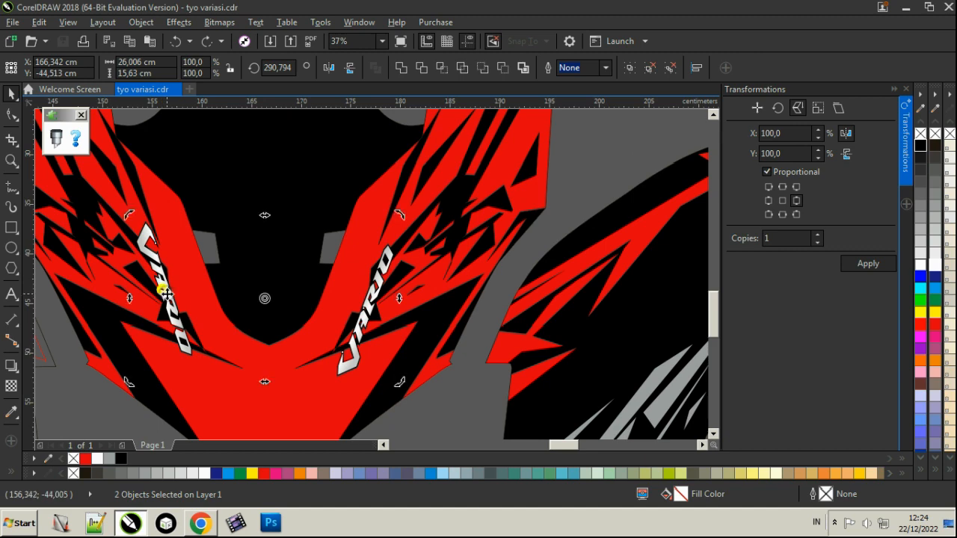
Lower the left VARIO logo by about 1.5 cm to match the right one and save the document
{"action": "left_click", "coordinate": [245, 197]}
{"action": "left_click_drag", "start_coordinate": [149, 235], "coordinate": [157, 249]}
{"action": "scroll", "coordinate": [157, 249], "scroll_direction": "down", "scroll_amount": 2}
{"action": "left_click", "coordinate": [477, 170]}
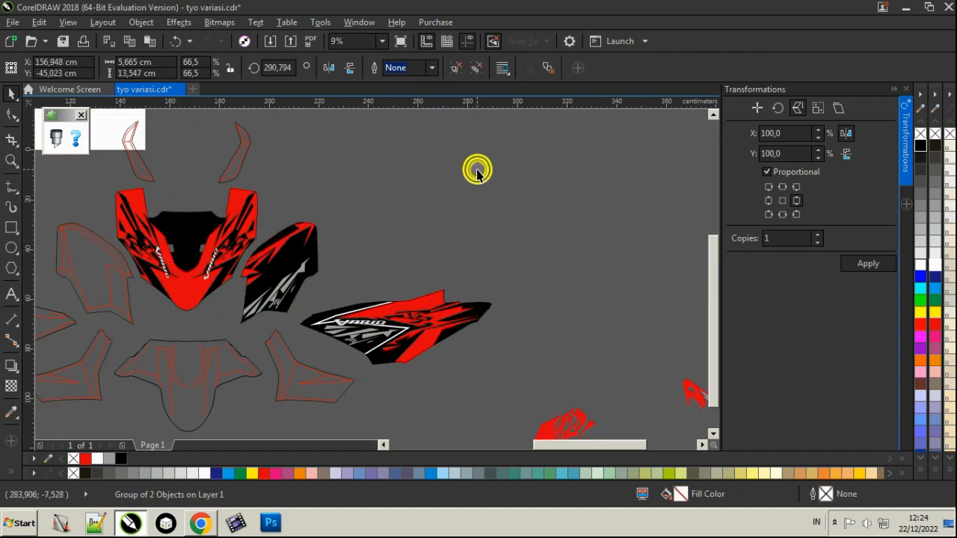
{"action": "key", "text": "ctrl+s"}
Move the spare red and grey graphic beside the lower centre panel
{"action": "left_click", "coordinate": [530, 221]}
{"action": "scroll", "coordinate": [372, 290], "scroll_direction": "down", "scroll_amount": 1}
{"action": "left_click_drag", "start_coordinate": [509, 291], "coordinate": [551, 356]}
{"action": "scroll", "coordinate": [315, 247], "scroll_direction": "up", "scroll_amount": 5}
Fill the lower centre panel's outline with black and send it behind the red guide lines
{"action": "left_click", "coordinate": [331, 231]}
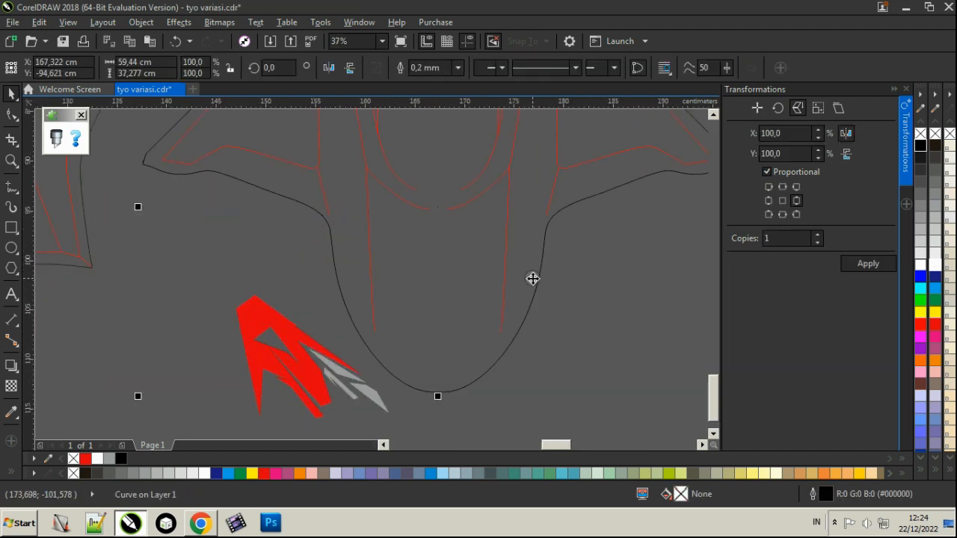
{"action": "left_click", "coordinate": [920, 149]}
{"action": "scroll", "coordinate": [501, 264], "scroll_direction": "down", "scroll_amount": 1}
{"action": "key", "text": "shift+Page_Down"}
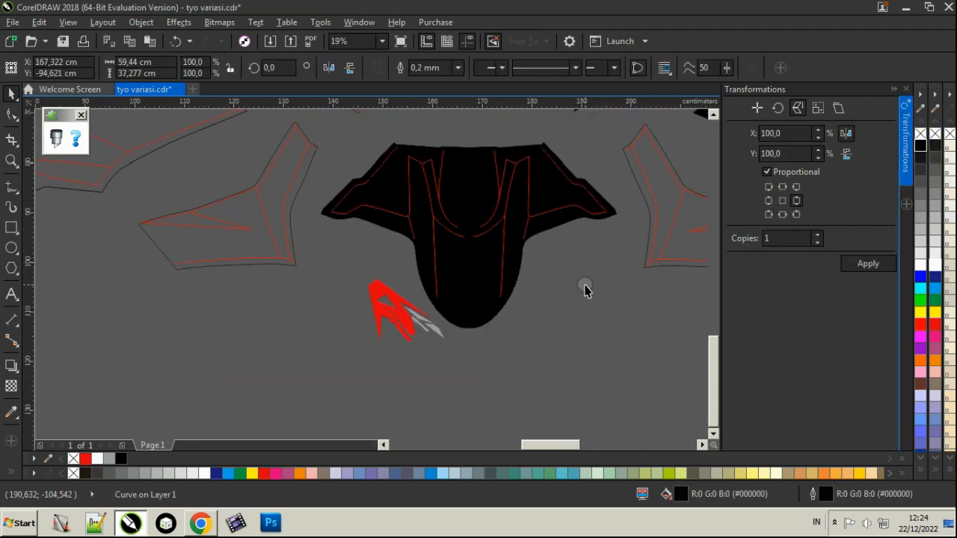
{"action": "left_click", "coordinate": [586, 284]}
Place the red and grey graphic on the lower centre panel, rotated to about 315° and enlarged to about 125.8 percent
{"action": "left_click", "coordinate": [376, 306]}
{"action": "left_click", "coordinate": [438, 186]}
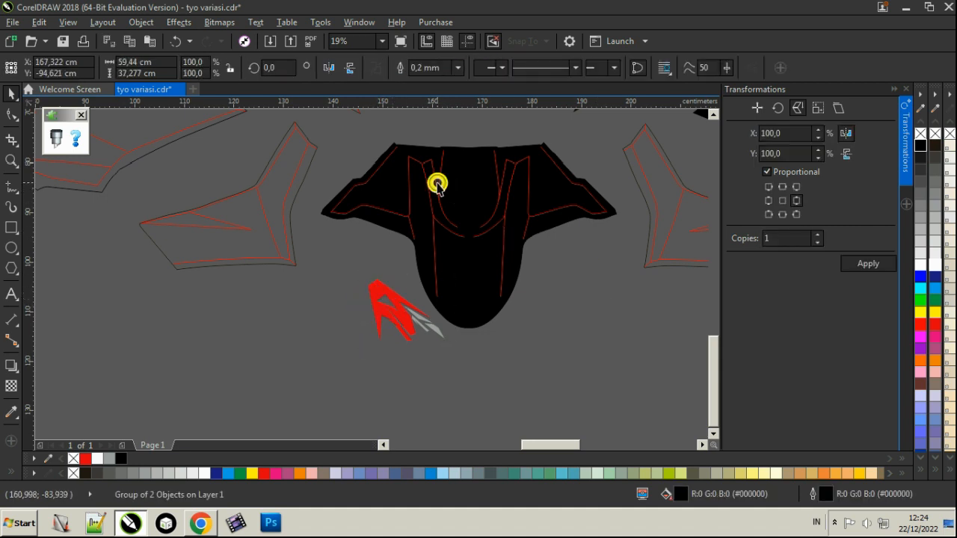
{"action": "left_click", "coordinate": [385, 290]}
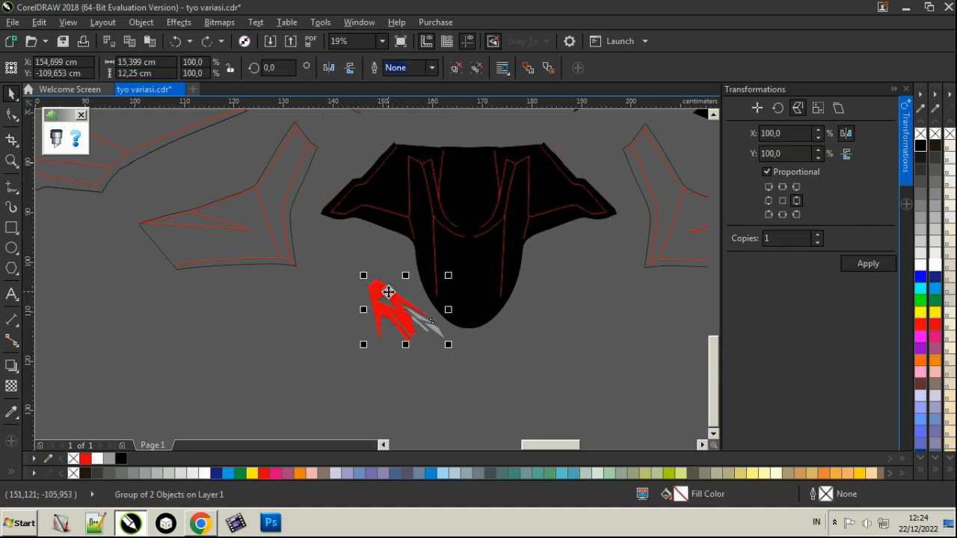
{"action": "left_click_drag", "start_coordinate": [388, 292], "coordinate": [388, 187]}
{"action": "left_click", "coordinate": [388, 186]}
{"action": "scroll", "coordinate": [402, 156], "scroll_direction": "up", "scroll_amount": 1}
{"action": "left_click_drag", "start_coordinate": [467, 260], "coordinate": [468, 255]}
{"action": "left_click_drag", "start_coordinate": [388, 220], "coordinate": [407, 192]}
{"action": "left_click_drag", "start_coordinate": [451, 321], "coordinate": [477, 366]}
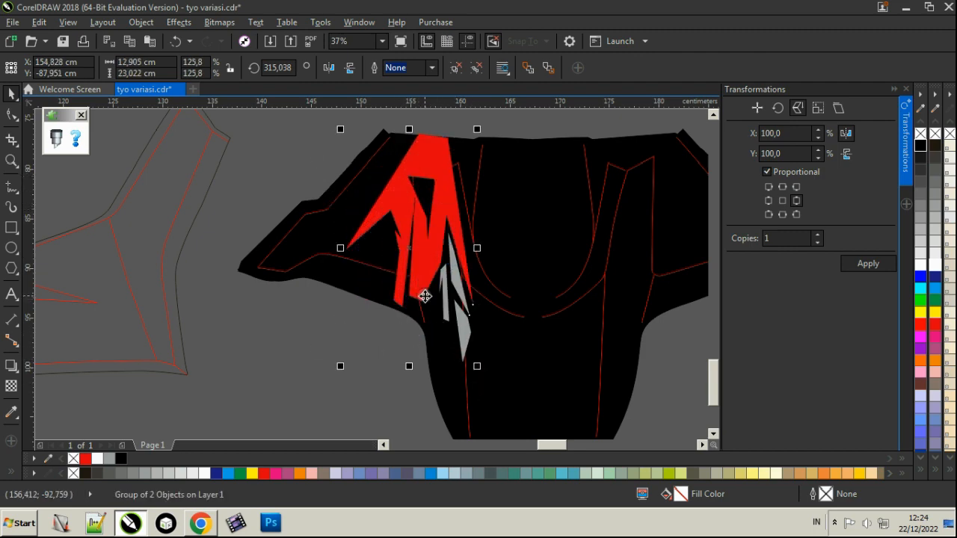
Fit the graphic along the panel's left wing, rotated to about 306° and enlarged to about 128.8 percent, roughly 12.3 by 24 cm
{"action": "left_click_drag", "start_coordinate": [419, 293], "coordinate": [382, 293]}
{"action": "left_click_drag", "start_coordinate": [445, 367], "coordinate": [428, 366]}
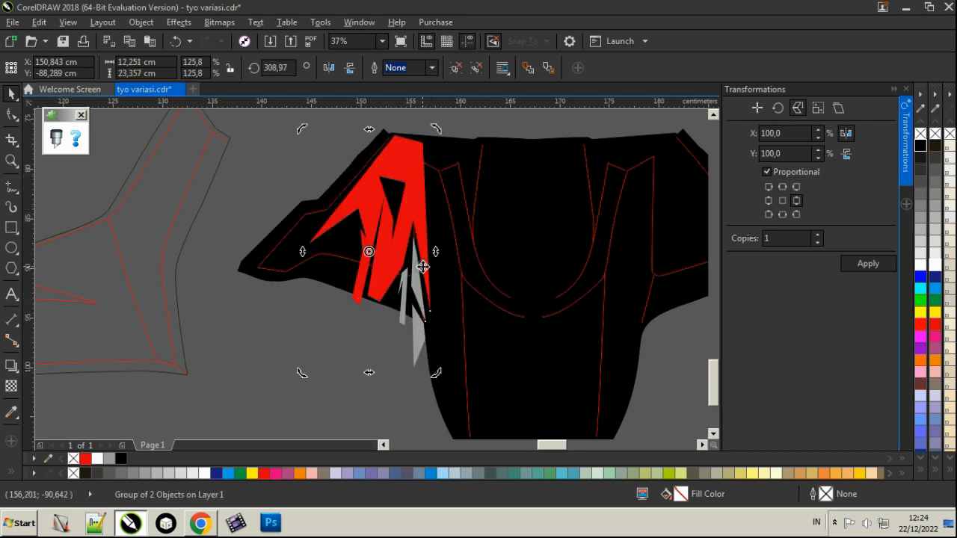
{"action": "left_click_drag", "start_coordinate": [405, 225], "coordinate": [406, 217]}
{"action": "left_click", "coordinate": [406, 217]}
{"action": "left_click_drag", "start_coordinate": [437, 123], "coordinate": [409, 147]}
{"action": "scroll", "coordinate": [412, 150], "scroll_direction": "up", "scroll_amount": 1}
{"action": "scroll", "coordinate": [409, 147], "scroll_direction": "down", "scroll_amount": 1}
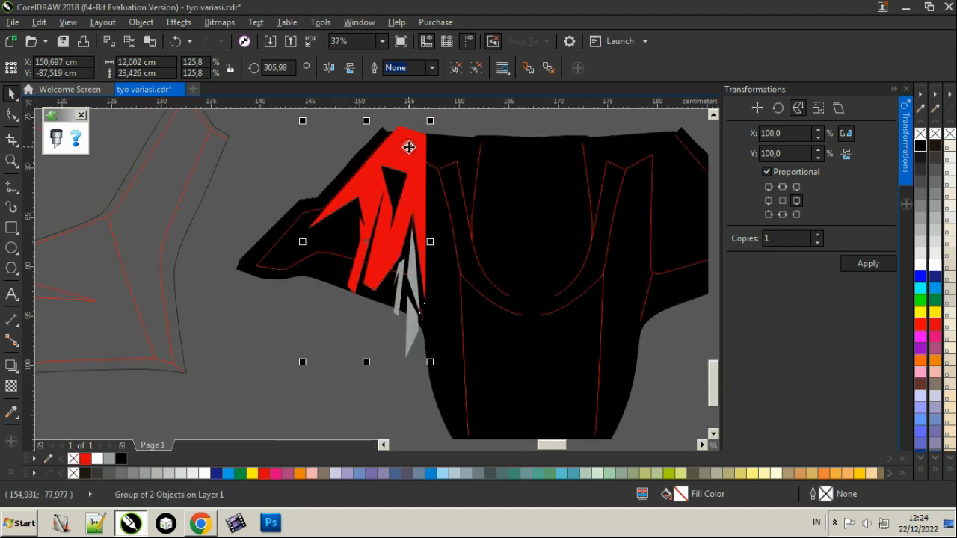
{"action": "left_click_drag", "start_coordinate": [429, 366], "coordinate": [432, 371]}
{"action": "scroll", "coordinate": [418, 261], "scroll_direction": "down", "scroll_amount": 1}
{"action": "scroll", "coordinate": [418, 261], "scroll_direction": "up", "scroll_amount": 1}
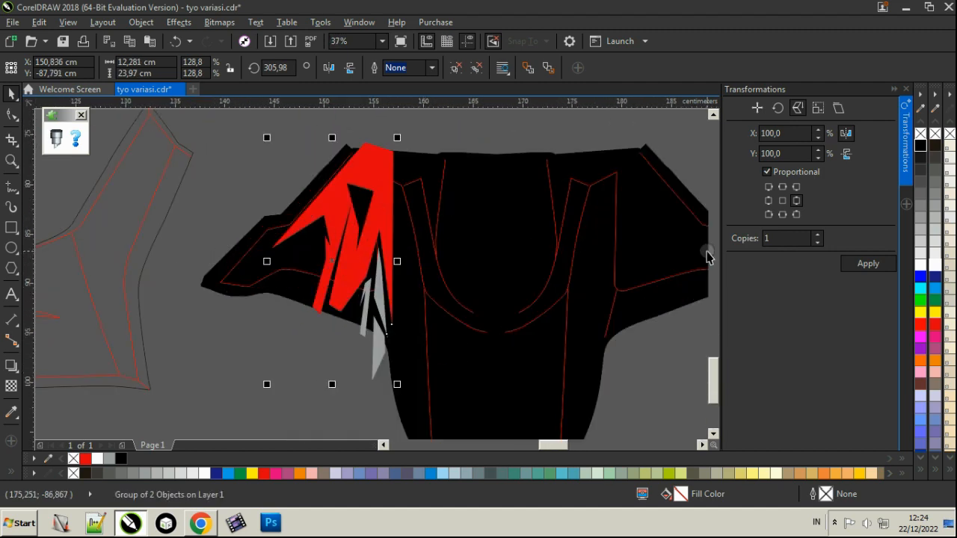
Create a horizontally mirrored copy of the red and grey graphic and nudge it onto the panel's right wing
{"action": "left_click", "coordinate": [856, 258]}
{"action": "left_click", "coordinate": [439, 210]}
{"action": "key", "text": "Right"}
{"action": "key", "text": "Right"}
{"action": "key", "text": "Right"}
{"action": "key", "text": "Right"}
{"action": "key", "text": "Right"}
{"action": "key", "text": "Right"}
{"action": "key", "text": "Right"}
{"action": "key", "text": "Right"}
{"action": "key", "text": "Right"}
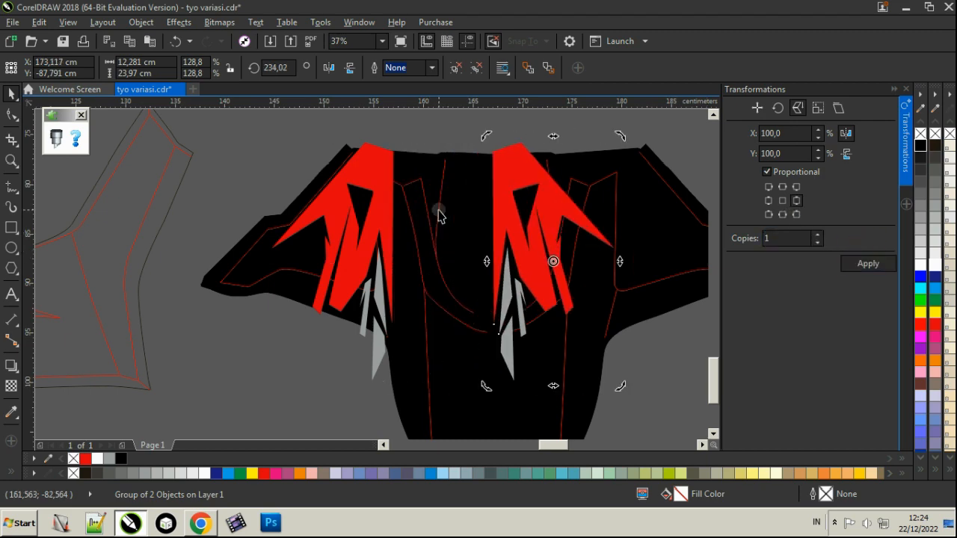
{"action": "key", "text": "Right"}
{"action": "key", "text": "Right"}
{"action": "key", "text": "Left"}
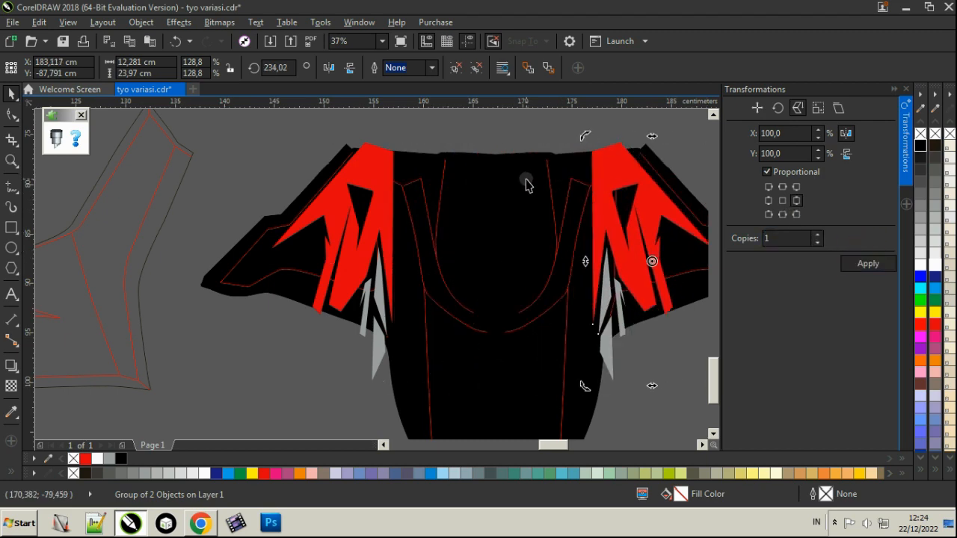
Shift the mirrored graphic about 0.5 cm outward on the right wing and group it with the left graphic
{"action": "scroll", "coordinate": [590, 180], "scroll_direction": "down", "scroll_amount": 1}
{"action": "scroll", "coordinate": [629, 180], "scroll_direction": "up", "scroll_amount": 1}
{"action": "scroll", "coordinate": [629, 179], "scroll_direction": "up", "scroll_amount": 1}
{"action": "left_click_drag", "start_coordinate": [611, 235], "coordinate": [620, 237]}
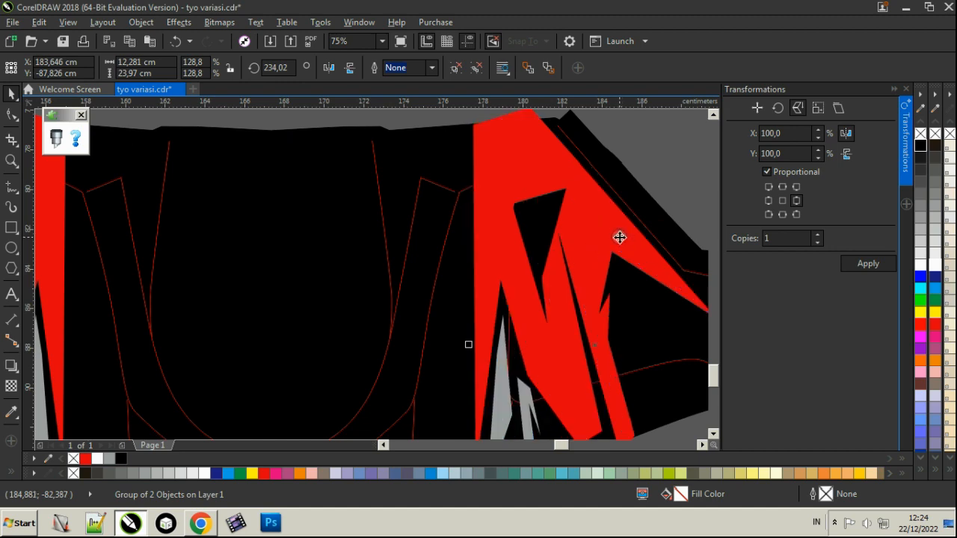
{"action": "scroll", "coordinate": [620, 237], "scroll_direction": "down", "scroll_amount": 1}
{"action": "left_click", "coordinate": [336, 202], "text": "shift"}
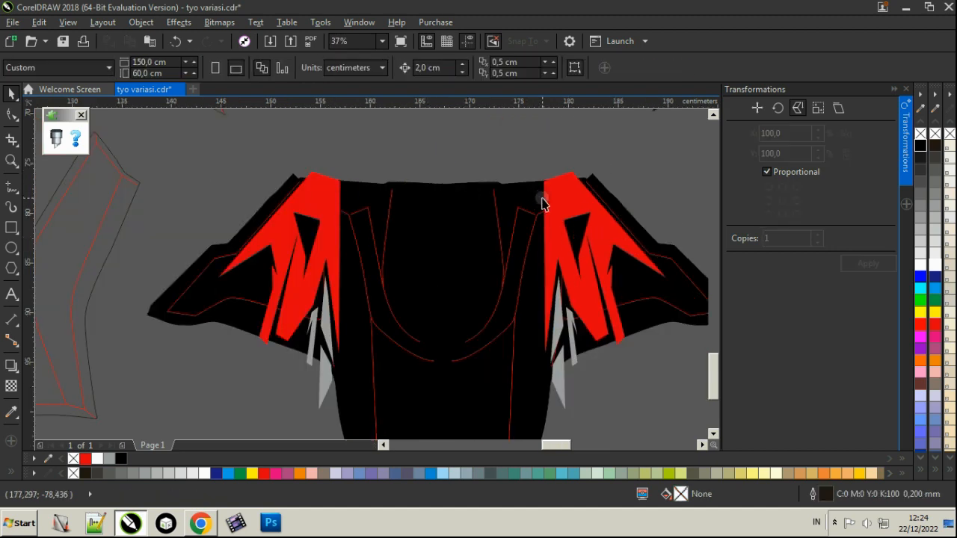
{"action": "key", "text": "ctrl+g"}
Place the grouped red and grey graphics inside the black lower centre panel as a PowerClip
{"action": "left_click", "coordinate": [140, 21]}
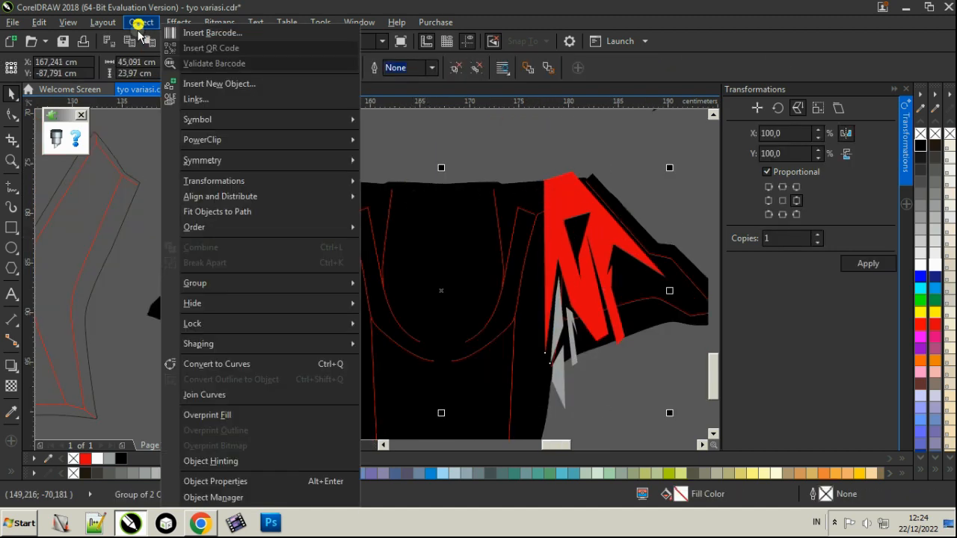
{"action": "mouse_move", "coordinate": [224, 140]}
{"action": "left_click", "coordinate": [385, 140]}
{"action": "left_click", "coordinate": [416, 243]}
{"action": "left_click", "coordinate": [421, 152]}
Try to delete the red guide lines from the lower centre panel and save the document
{"action": "left_click", "coordinate": [390, 214]}
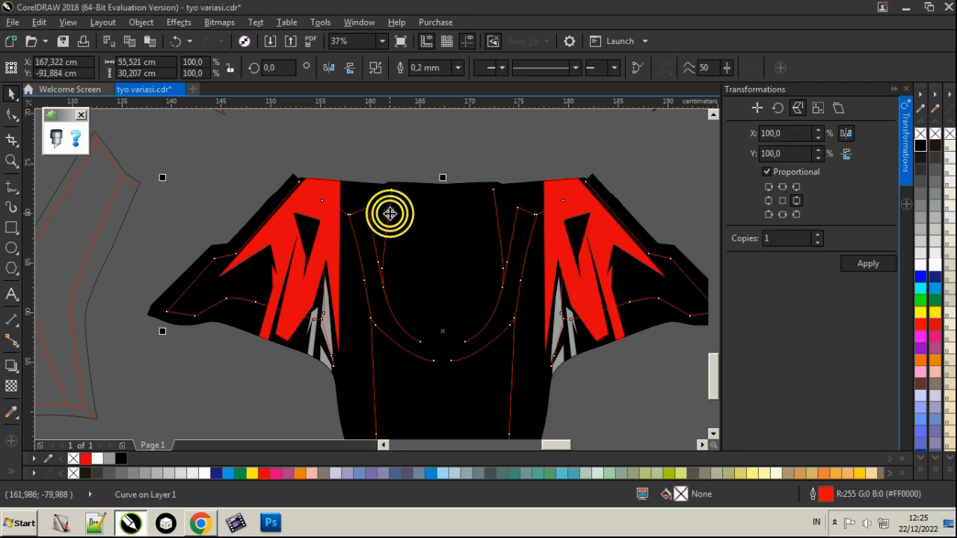
{"action": "key", "text": "Delete"}
{"action": "scroll", "coordinate": [389, 214], "scroll_direction": "down", "scroll_amount": 1}
{"action": "key", "text": "ctrl+s"}
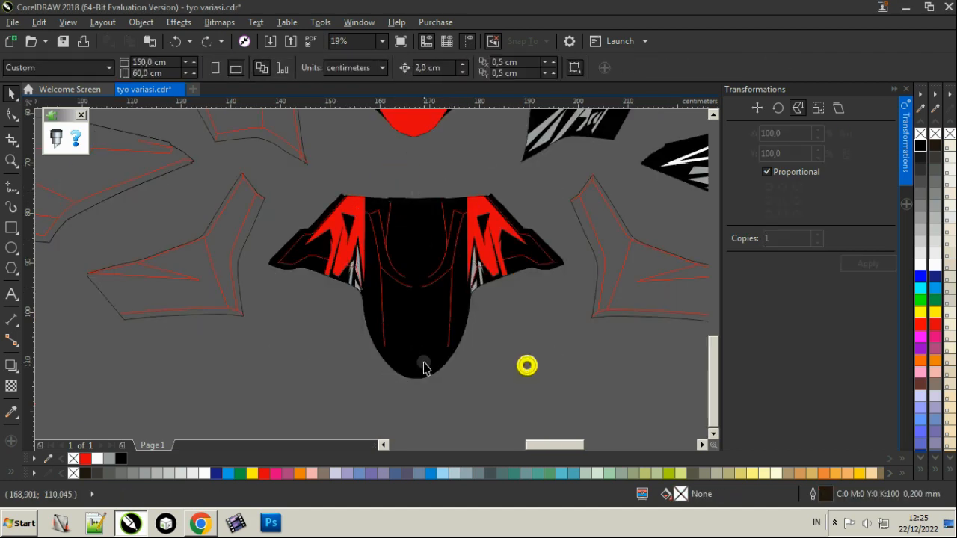
Check the printed decal sheet photo and delete the red guide lines from the lower centre panel
{"action": "scroll", "coordinate": [433, 365], "scroll_direction": "down", "scroll_amount": 2}
{"action": "scroll", "coordinate": [237, 319], "scroll_direction": "down", "scroll_amount": 2}
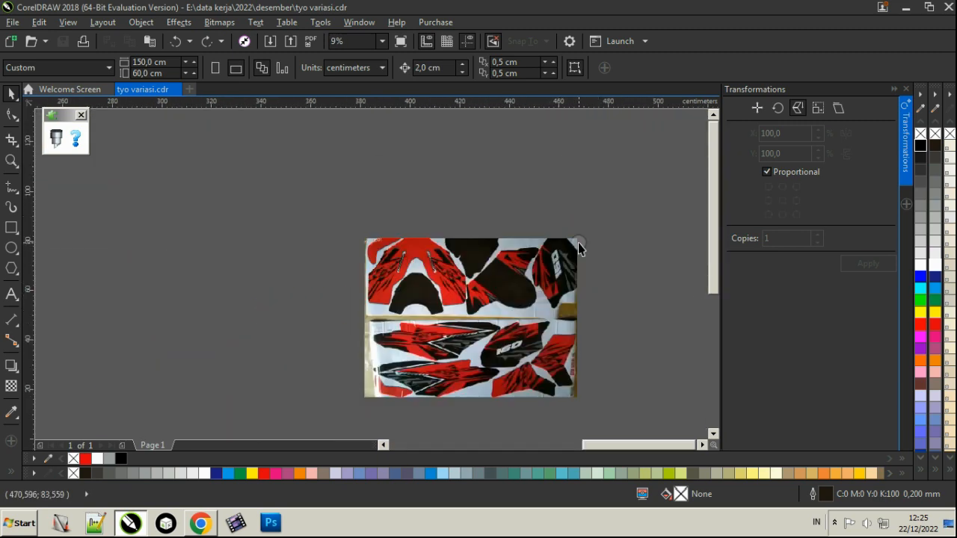
{"action": "scroll", "coordinate": [499, 310], "scroll_direction": "up", "scroll_amount": 3}
{"action": "left_click", "coordinate": [499, 311]}
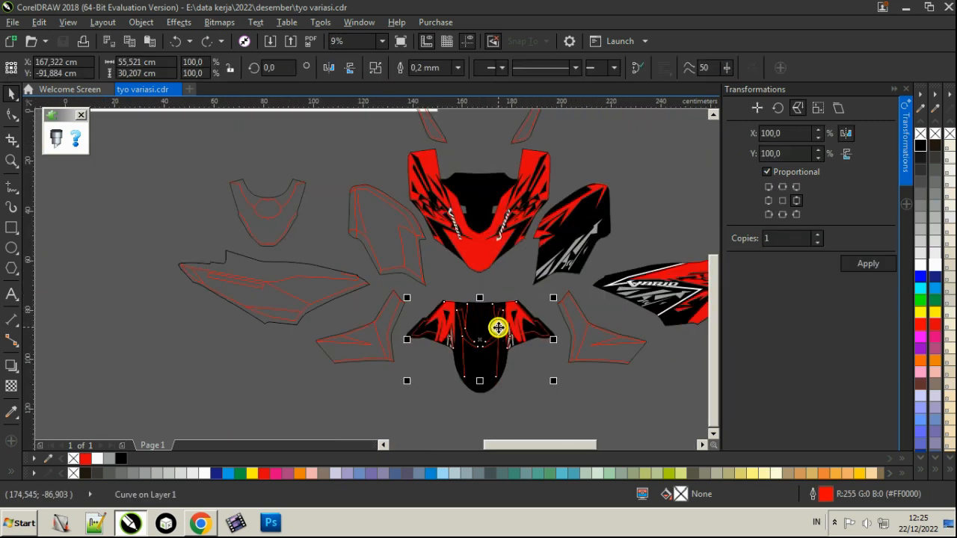
{"action": "left_click", "coordinate": [502, 278]}
{"action": "scroll", "coordinate": [502, 273], "scroll_direction": "down", "scroll_amount": 1}
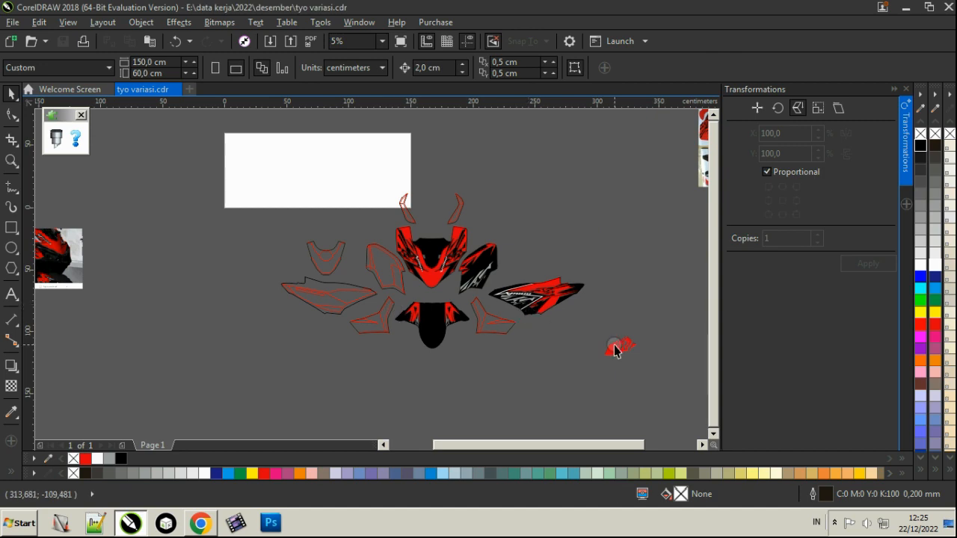
Move the spare red graphic below the lower right side panel and fill that panel's outline with black
{"action": "left_click_drag", "start_coordinate": [615, 346], "coordinate": [487, 342]}
{"action": "scroll", "coordinate": [490, 344], "scroll_direction": "up", "scroll_amount": 3}
{"action": "left_click", "coordinate": [516, 323]}
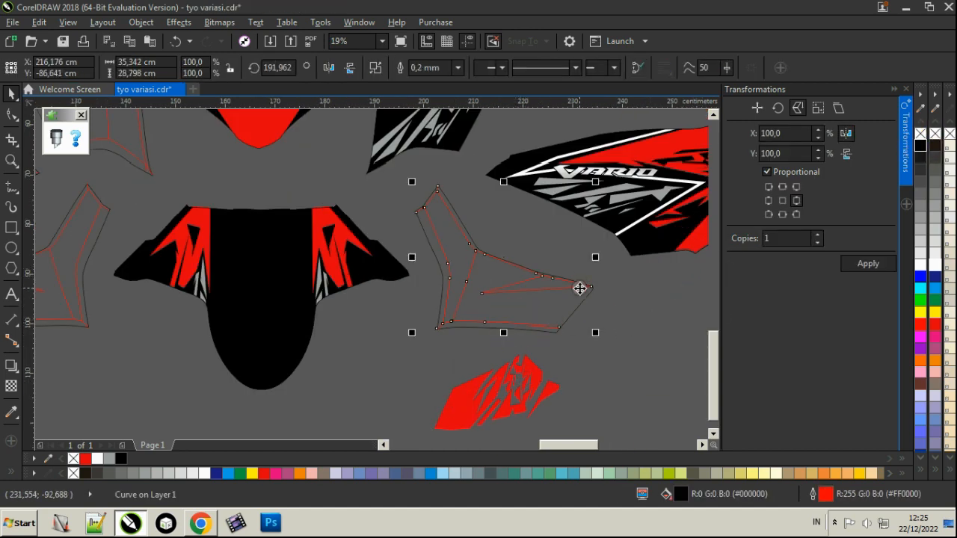
{"action": "left_click", "coordinate": [589, 328]}
{"action": "scroll", "coordinate": [585, 299], "scroll_direction": "up", "scroll_amount": 1}
{"action": "left_click_drag", "start_coordinate": [587, 298], "coordinate": [598, 309]}
{"action": "key", "text": "ctrl+z"}
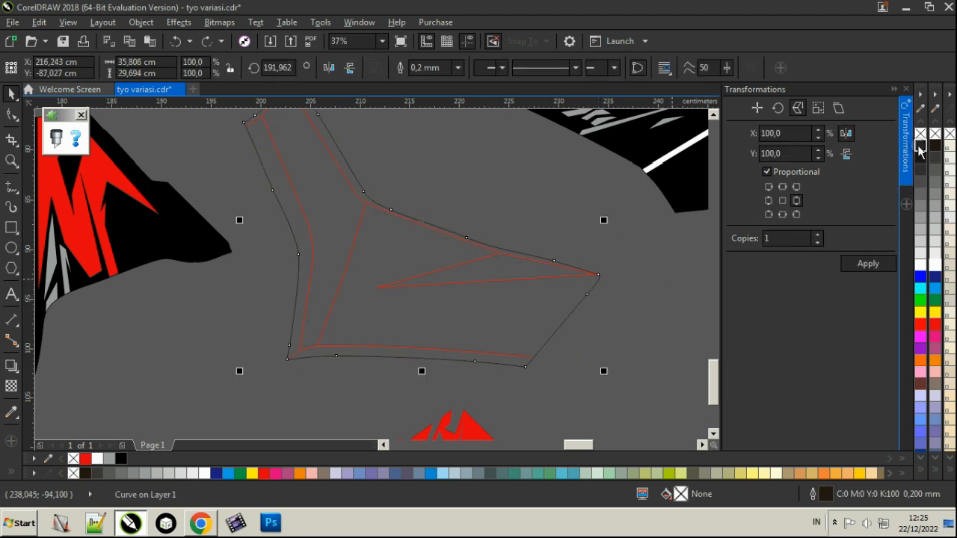
{"action": "left_click", "coordinate": [920, 146]}
{"action": "scroll", "coordinate": [629, 259], "scroll_direction": "down", "scroll_amount": 1}
{"action": "left_click", "coordinate": [632, 319]}
Mirror the spare red graphic, rotate it to about 146°, and enlarge it to about 35.7 cm wide over the black lower right side panel
{"action": "double_click", "coordinate": [548, 356]}
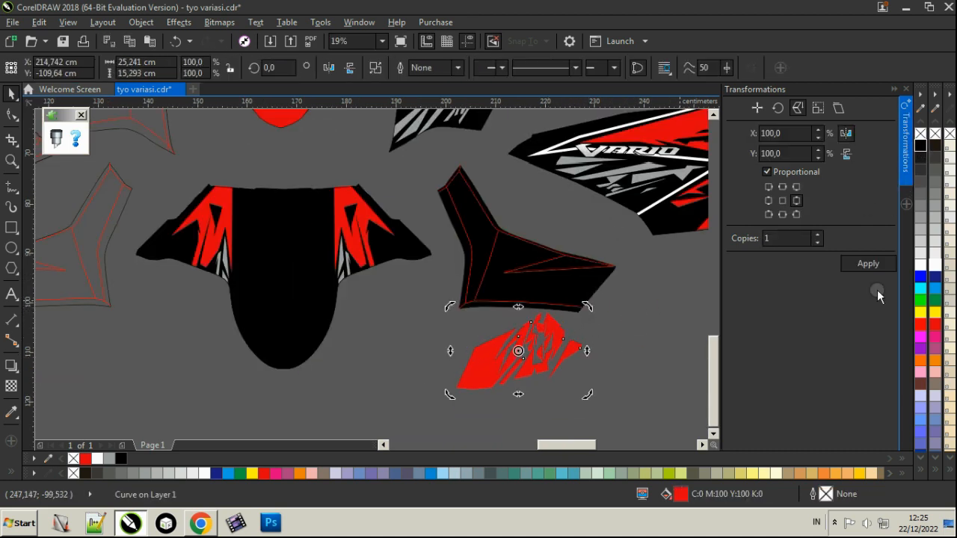
{"action": "left_click", "coordinate": [863, 256]}
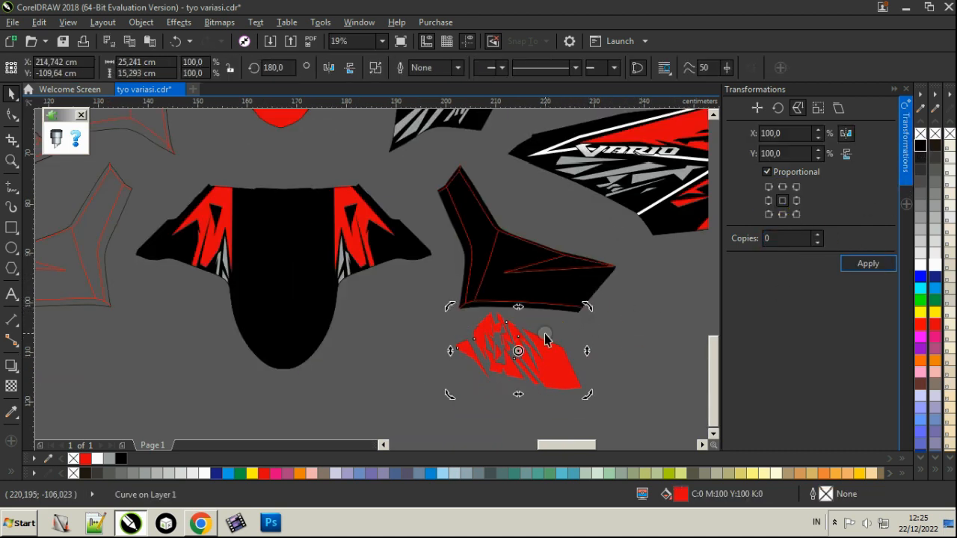
{"action": "left_click_drag", "start_coordinate": [583, 394], "coordinate": [493, 304]}
{"action": "left_click", "coordinate": [874, 265]}
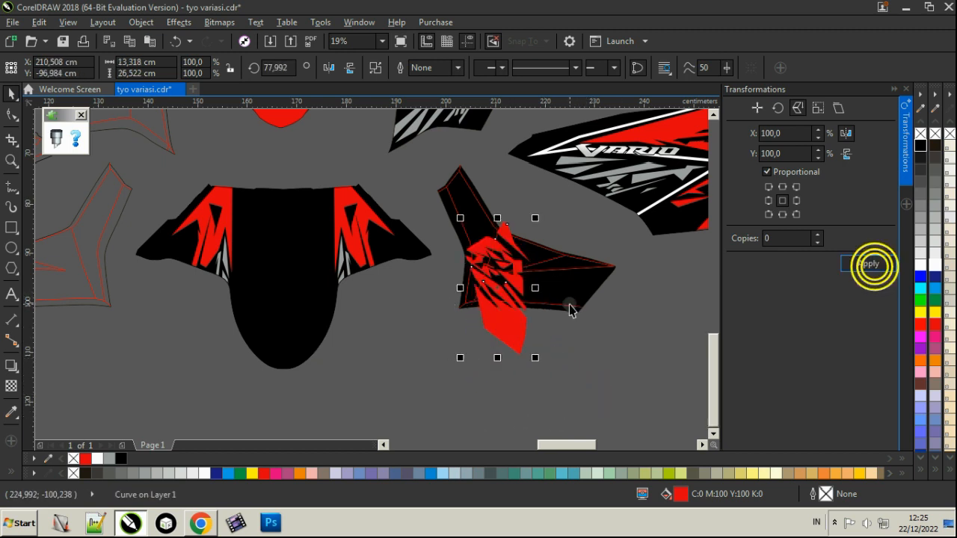
{"action": "left_click", "coordinate": [517, 306]}
{"action": "left_click_drag", "start_coordinate": [538, 357], "coordinate": [546, 292]}
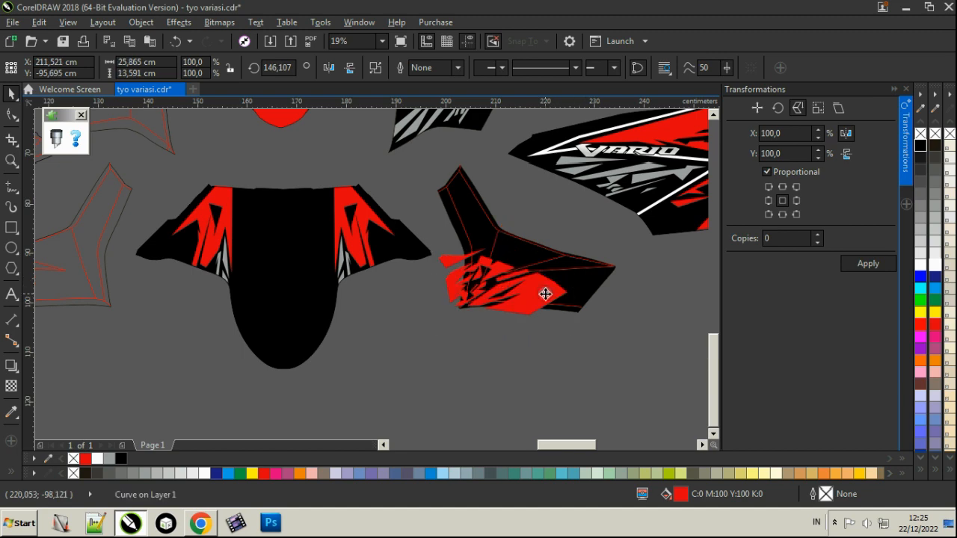
{"action": "left_click", "coordinate": [547, 293]}
{"action": "left_click_drag", "start_coordinate": [488, 297], "coordinate": [438, 326]}
Reposition the red graphic on the lower right side panel, reduce it to about 33.6 cm wide, and rotate it to about 151°
{"action": "scroll", "coordinate": [541, 293], "scroll_direction": "up", "scroll_amount": 2}
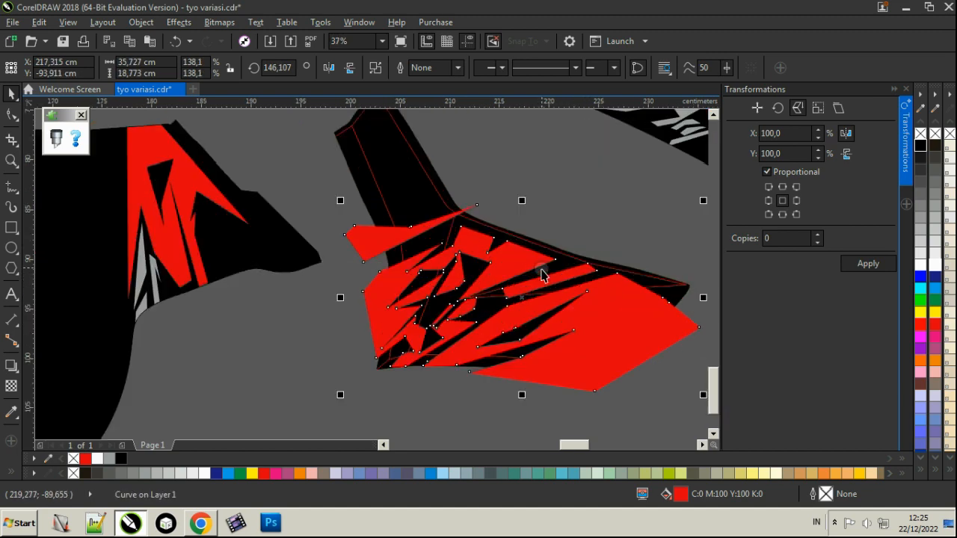
{"action": "left_click_drag", "start_coordinate": [563, 280], "coordinate": [574, 268]}
{"action": "scroll", "coordinate": [523, 260], "scroll_direction": "down", "scroll_amount": 1}
{"action": "scroll", "coordinate": [615, 252], "scroll_direction": "up", "scroll_amount": 1}
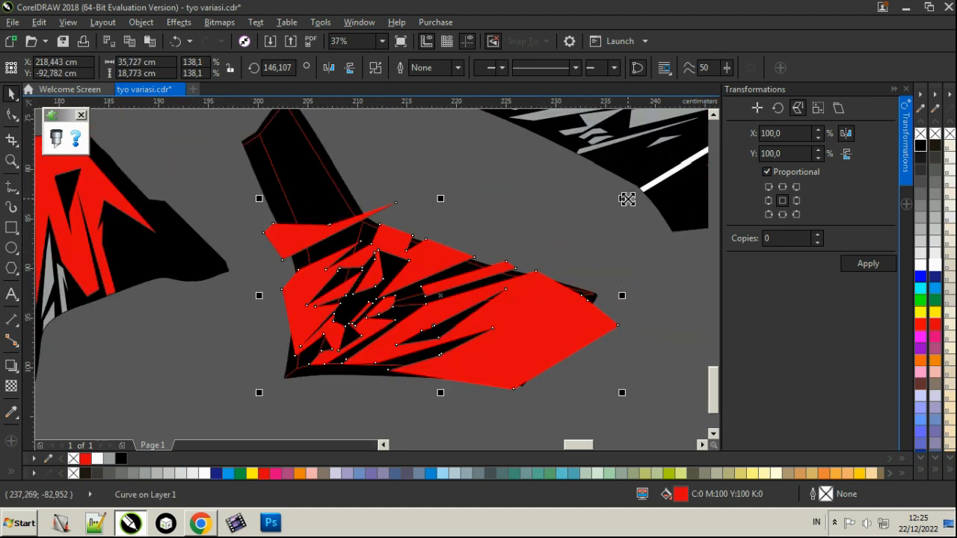
{"action": "left_click_drag", "start_coordinate": [628, 198], "coordinate": [614, 205]}
{"action": "left_click_drag", "start_coordinate": [610, 386], "coordinate": [616, 374]}
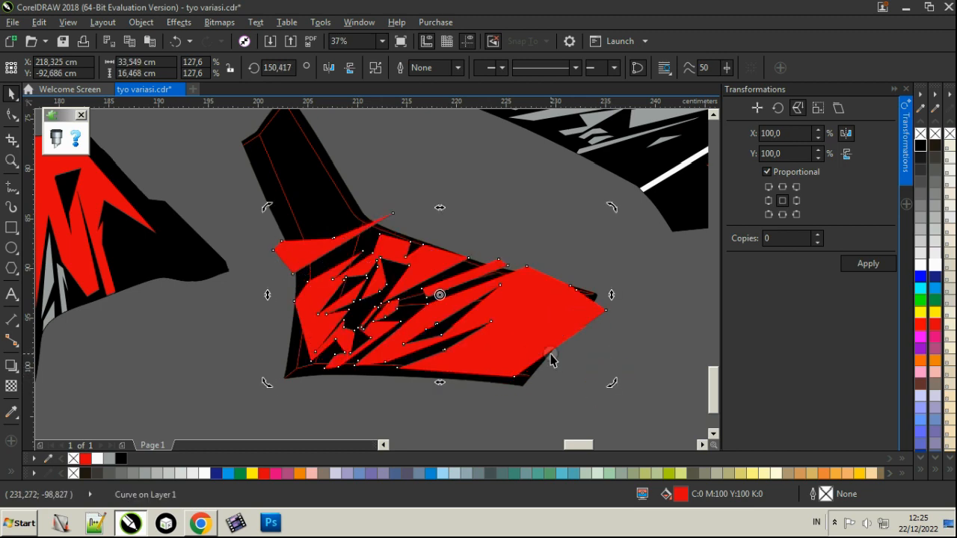
{"action": "left_click_drag", "start_coordinate": [525, 351], "coordinate": [531, 348]}
{"action": "left_click", "coordinate": [531, 349]}
{"action": "left_click_drag", "start_coordinate": [616, 382], "coordinate": [616, 377]}
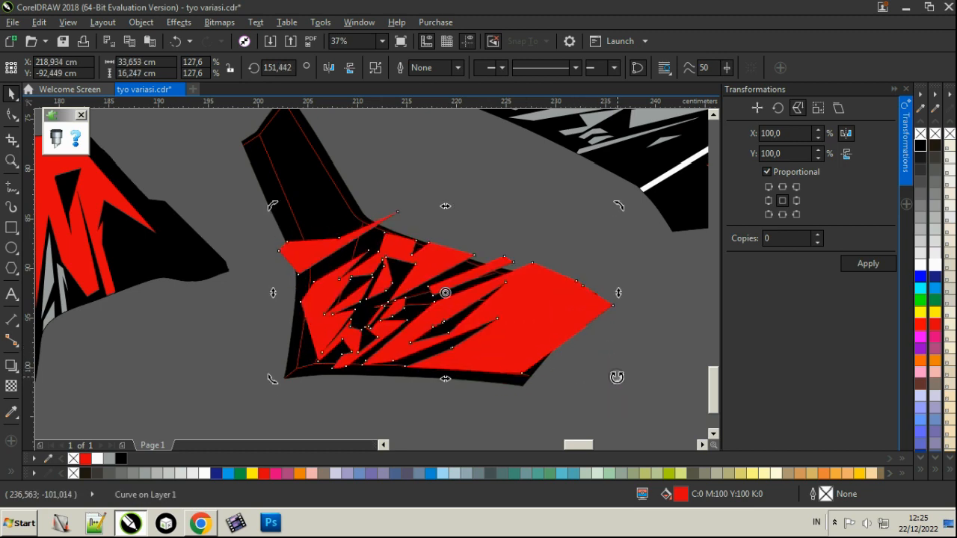
Compare the red graphic with the printed decal sheet photo and shift it slightly outward over the lower right side panel's inner edge
{"action": "scroll", "coordinate": [305, 322], "scroll_direction": "down", "scroll_amount": 5}
{"action": "scroll", "coordinate": [568, 162], "scroll_direction": "up", "scroll_amount": 4}
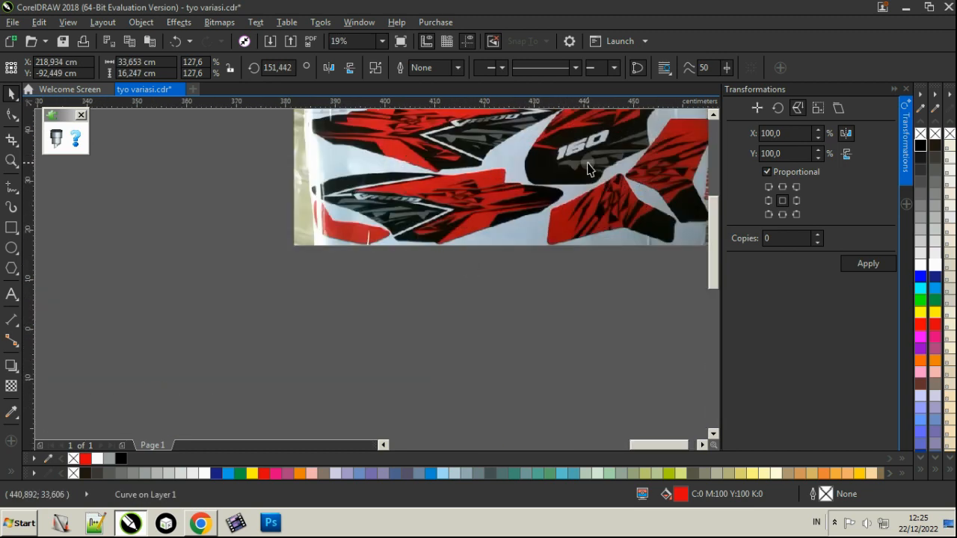
{"action": "scroll", "coordinate": [587, 175], "scroll_direction": "down", "scroll_amount": 4}
{"action": "scroll", "coordinate": [279, 323], "scroll_direction": "up", "scroll_amount": 3}
{"action": "scroll", "coordinate": [394, 249], "scroll_direction": "up", "scroll_amount": 1}
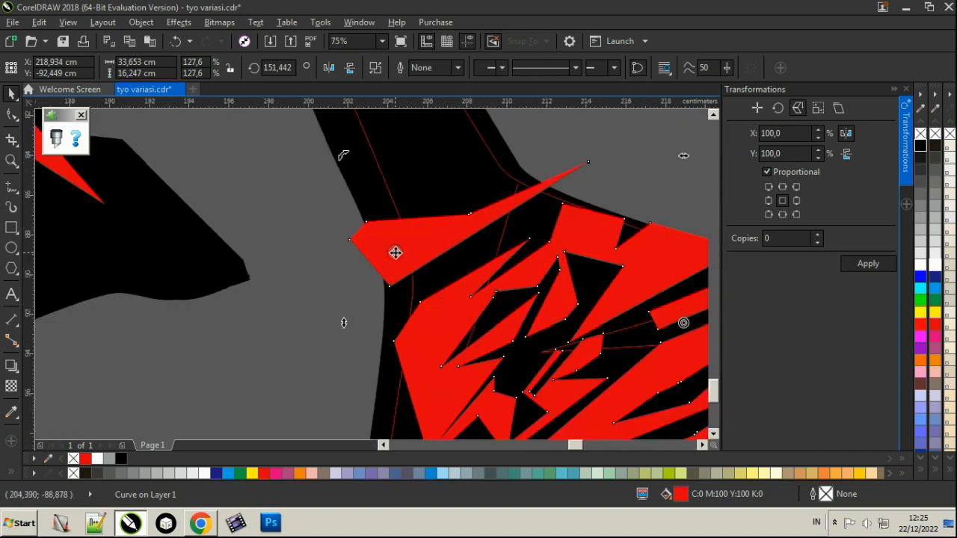
{"action": "left_click_drag", "start_coordinate": [394, 252], "coordinate": [384, 254]}
Recheck the decal sheet photo and enlarge the red graphic to about 41.5 cm wide so it overlaps the lower right side panel
{"action": "scroll", "coordinate": [319, 258], "scroll_direction": "down", "scroll_amount": 2}
{"action": "scroll", "coordinate": [318, 296], "scroll_direction": "down", "scroll_amount": 1}
{"action": "scroll", "coordinate": [324, 282], "scroll_direction": "down", "scroll_amount": 1}
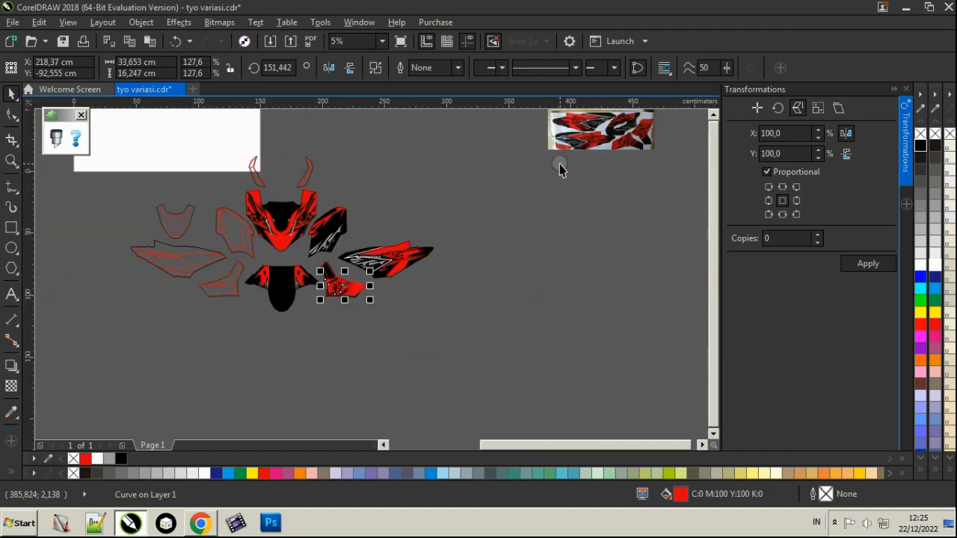
{"action": "scroll", "coordinate": [618, 137], "scroll_direction": "down", "scroll_amount": 1}
{"action": "scroll", "coordinate": [471, 185], "scroll_direction": "up", "scroll_amount": 1}
{"action": "scroll", "coordinate": [483, 190], "scroll_direction": "up", "scroll_amount": 3}
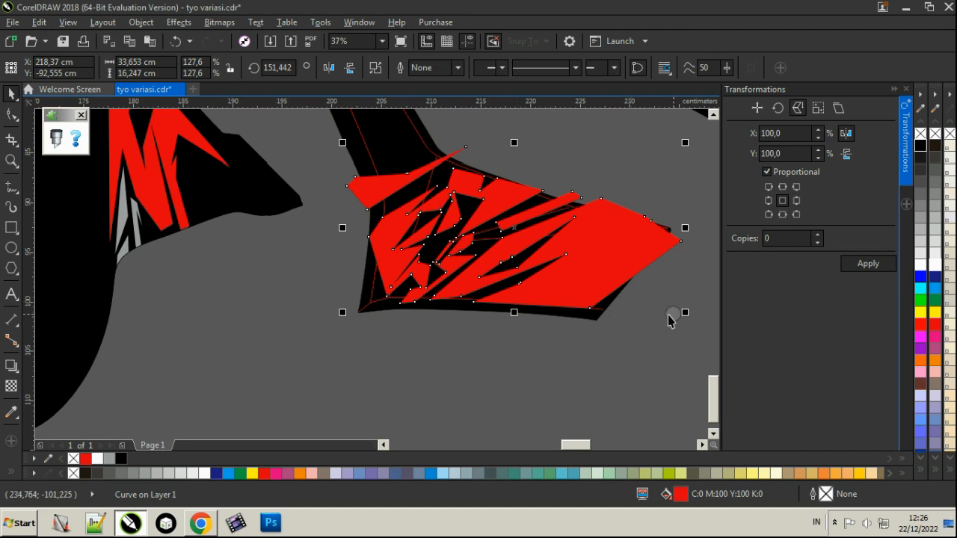
{"action": "scroll", "coordinate": [670, 320], "scroll_direction": "down", "scroll_amount": 1}
{"action": "left_click_drag", "start_coordinate": [652, 319], "coordinate": [670, 328]}
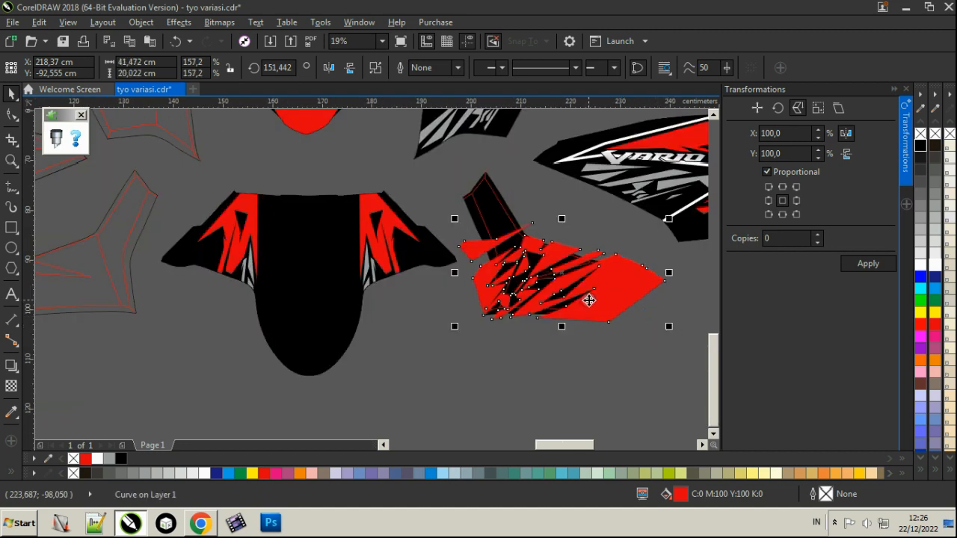
Place the red graphic inside the black lower right side panel as a PowerClip
{"action": "scroll", "coordinate": [590, 270], "scroll_direction": "up", "scroll_amount": 2}
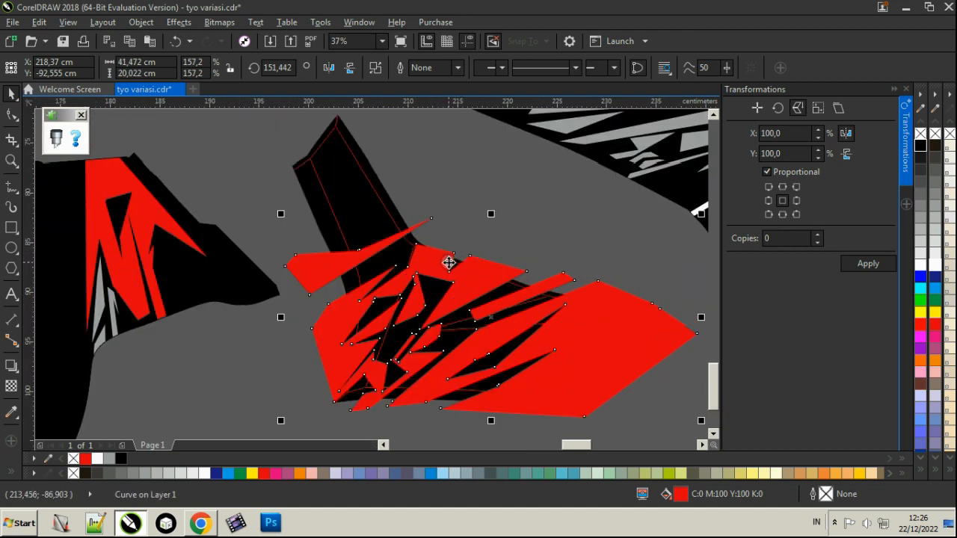
{"action": "left_click", "coordinate": [133, 22]}
{"action": "mouse_move", "coordinate": [246, 139]}
{"action": "left_click", "coordinate": [385, 143]}
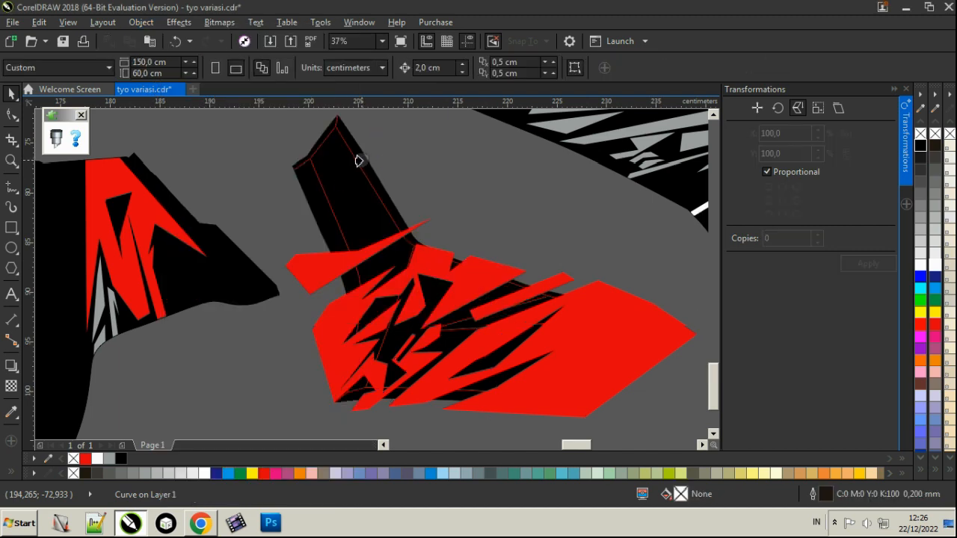
{"action": "left_click", "coordinate": [411, 165]}
Delete the unfilled lower left side panel template, including its red guide lines and black outline
{"action": "scroll", "coordinate": [429, 236], "scroll_direction": "down", "scroll_amount": 4}
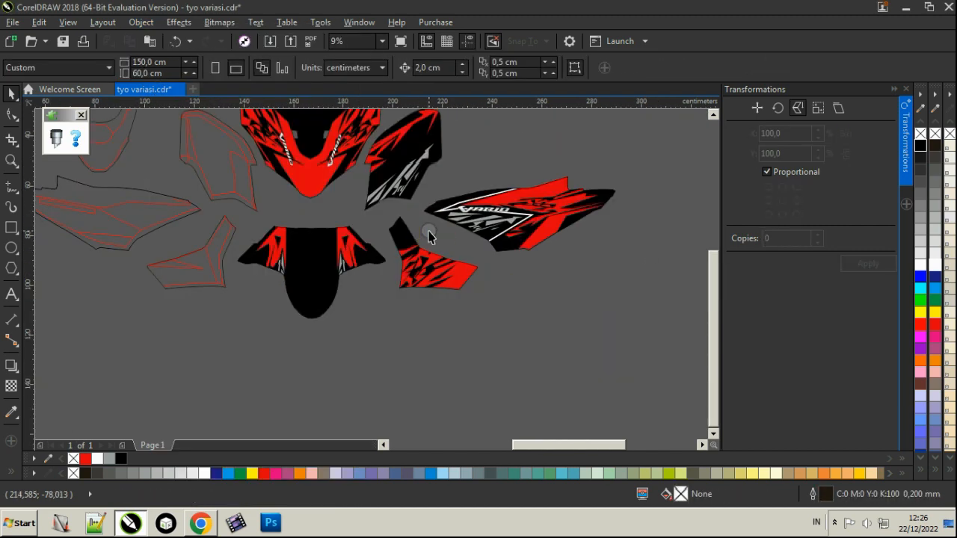
{"action": "left_click", "coordinate": [221, 249]}
{"action": "key", "text": "Delete"}
{"action": "left_click", "coordinate": [220, 244]}
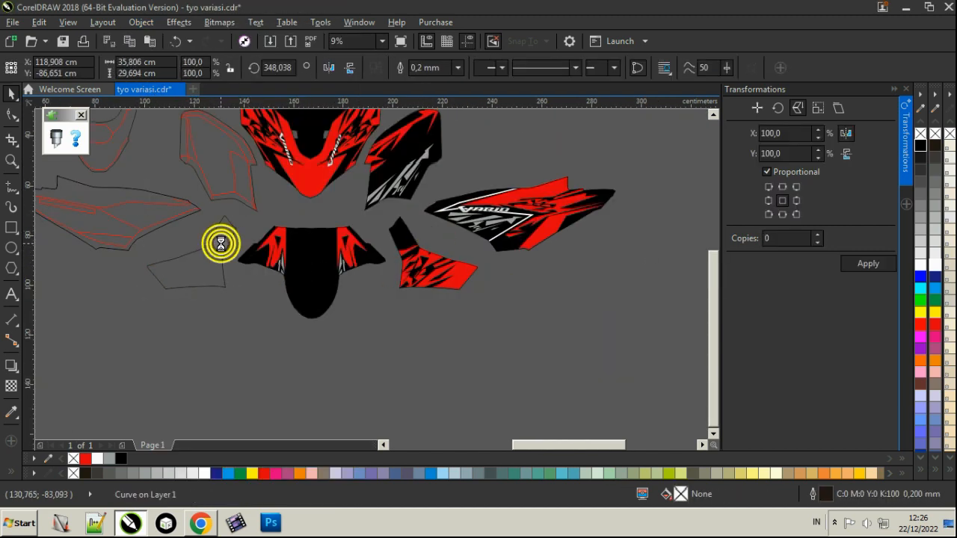
{"action": "key", "text": "Delete"}
Delete the unfilled left panel template beside the front fairing, including its red guide lines and outline
{"action": "scroll", "coordinate": [222, 243], "scroll_direction": "down", "scroll_amount": 1}
{"action": "scroll", "coordinate": [275, 217], "scroll_direction": "up", "scroll_amount": 1}
{"action": "left_click", "coordinate": [336, 212]}
{"action": "key", "text": "Delete"}
{"action": "left_click", "coordinate": [331, 199]}
{"action": "key", "text": "Delete"}
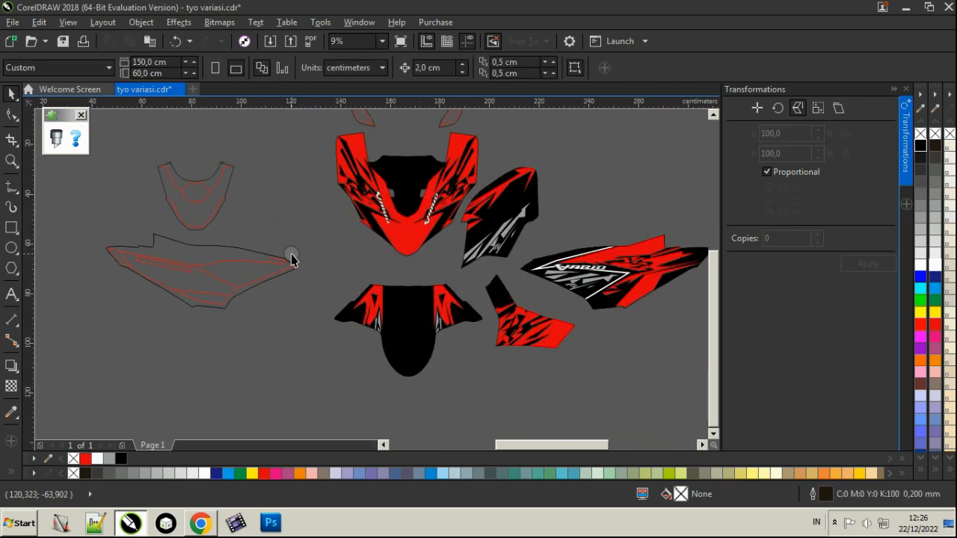
Delete the long left body panel template with its red guide lines and outline, and save the document
{"action": "left_click", "coordinate": [292, 261]}
{"action": "key", "text": "Delete"}
{"action": "left_click", "coordinate": [279, 264]}
{"action": "key", "text": "Delete"}
{"action": "scroll", "coordinate": [317, 283], "scroll_direction": "down", "scroll_amount": 1}
{"action": "scroll", "coordinate": [331, 231], "scroll_direction": "up", "scroll_amount": 1}
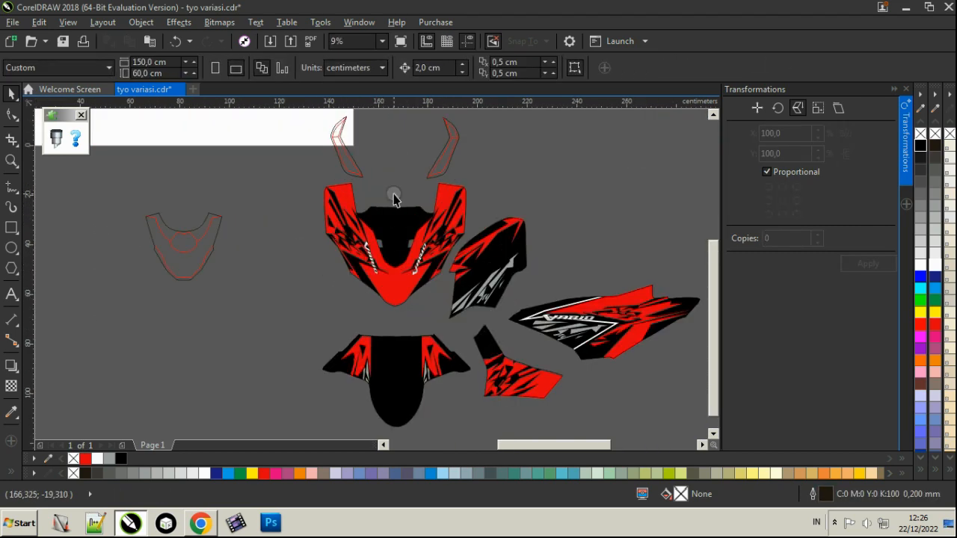
{"action": "key", "text": "ctrl+s"}
Examine the printed decal sheet photo and compare it with the panels arranged so far
{"action": "scroll", "coordinate": [560, 227], "scroll_direction": "down", "scroll_amount": 3}
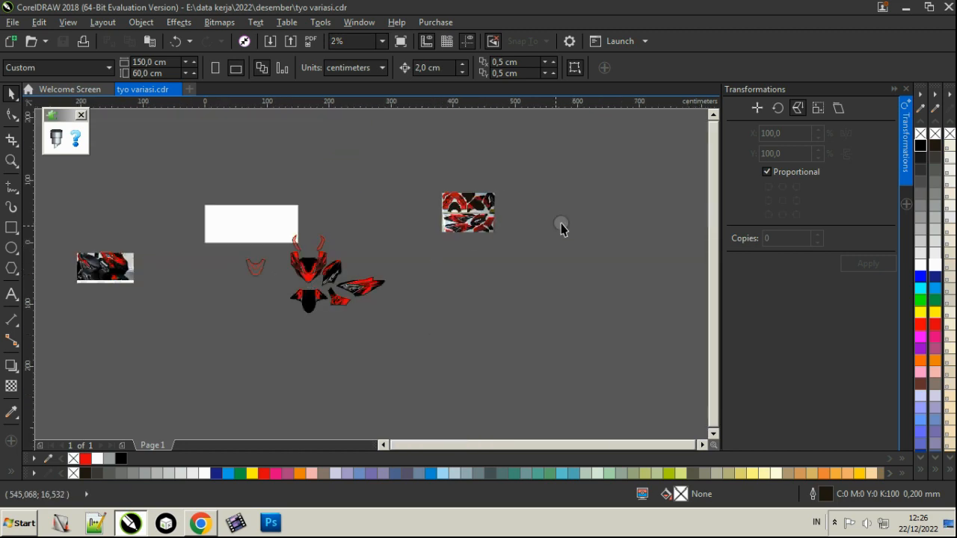
{"action": "scroll", "coordinate": [474, 229], "scroll_direction": "down", "scroll_amount": 1}
{"action": "scroll", "coordinate": [526, 246], "scroll_direction": "up", "scroll_amount": 2}
{"action": "scroll", "coordinate": [558, 239], "scroll_direction": "up", "scroll_amount": 1}
{"action": "scroll", "coordinate": [567, 232], "scroll_direction": "up", "scroll_amount": 1}
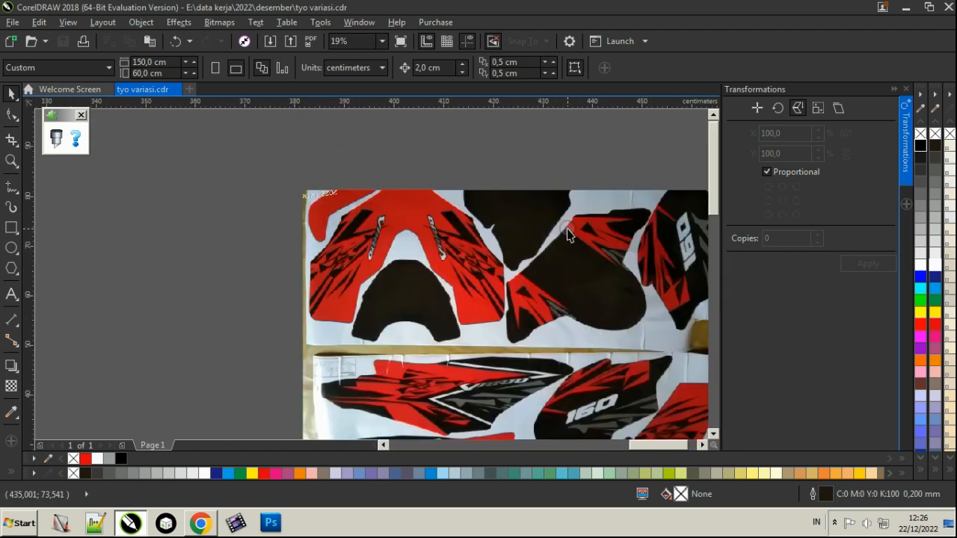
{"action": "scroll", "coordinate": [399, 230], "scroll_direction": "down", "scroll_amount": 1}
{"action": "scroll", "coordinate": [568, 231], "scroll_direction": "down", "scroll_amount": 2}
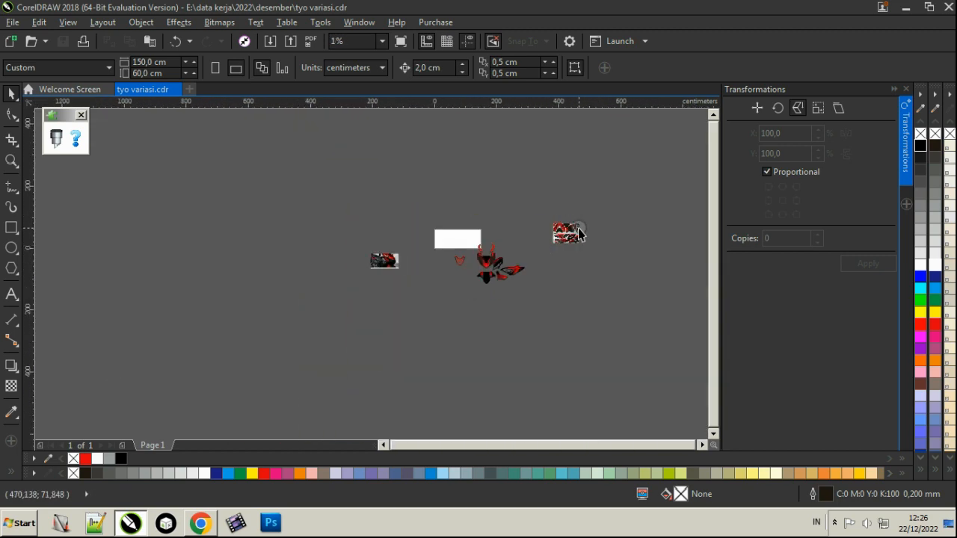
{"action": "scroll", "coordinate": [489, 254], "scroll_direction": "up", "scroll_amount": 3}
{"action": "scroll", "coordinate": [471, 276], "scroll_direction": "up", "scroll_amount": 2}
{"action": "scroll", "coordinate": [404, 218], "scroll_direction": "down", "scroll_amount": 2}
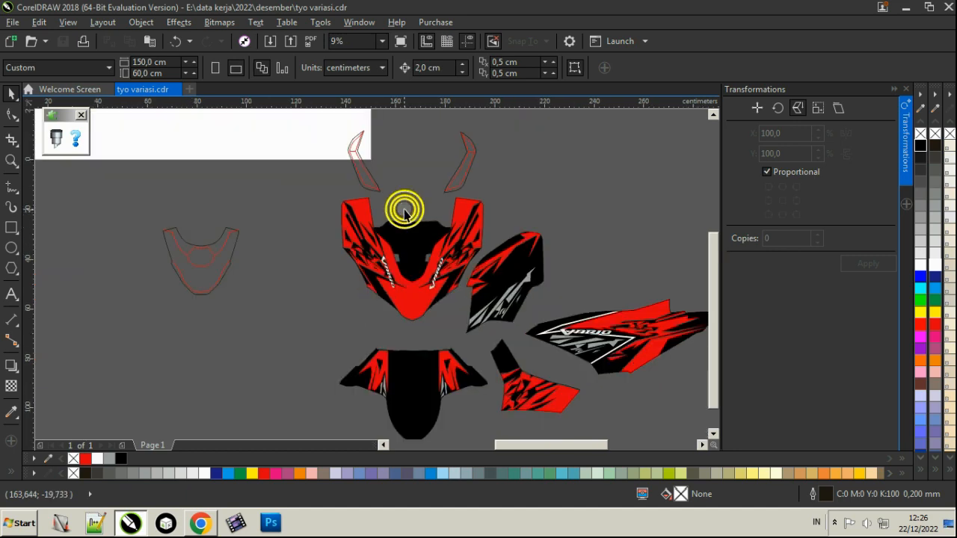
{"action": "left_click", "coordinate": [208, 260]}
{"action": "left_click", "coordinate": [207, 248]}
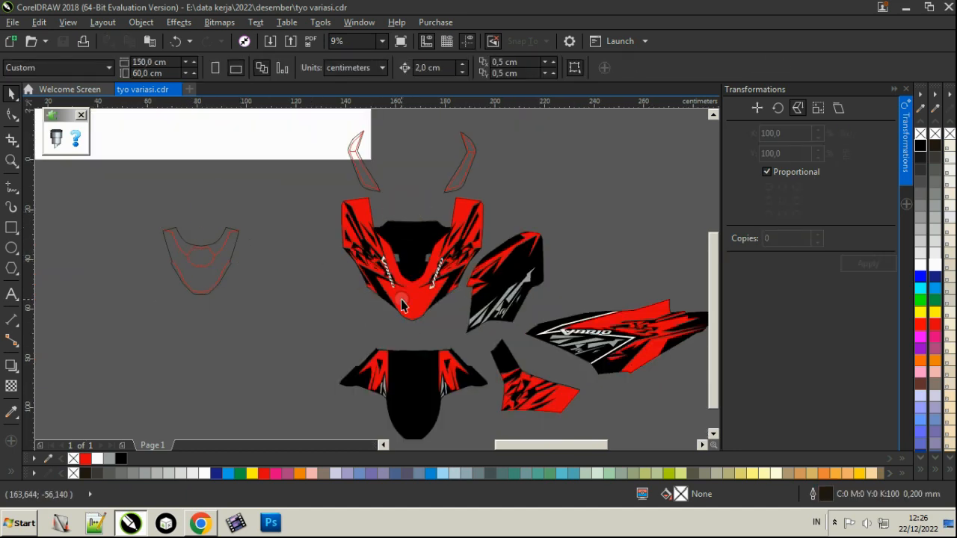
{"action": "left_click", "coordinate": [408, 358]}
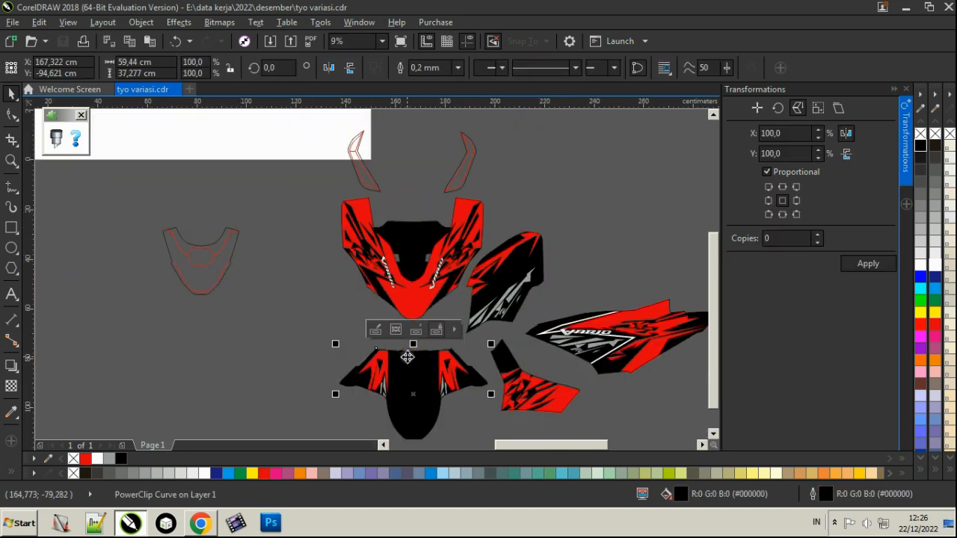
{"action": "scroll", "coordinate": [336, 359], "scroll_direction": "down", "scroll_amount": 3}
{"action": "scroll", "coordinate": [274, 352], "scroll_direction": "up", "scroll_amount": 5}
{"action": "scroll", "coordinate": [471, 303], "scroll_direction": "down", "scroll_amount": 4}
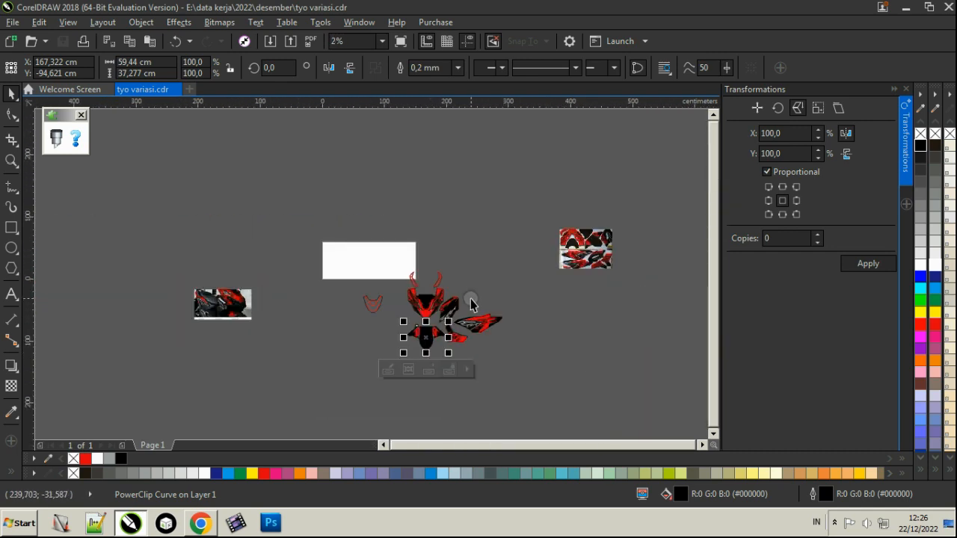
Add the artistic text "160" beside the upper right panel and enlarge it to about 8.1 cm wide
{"action": "scroll", "coordinate": [471, 303], "scroll_direction": "up", "scroll_amount": 2}
{"action": "left_click", "coordinate": [474, 302]}
{"action": "scroll", "coordinate": [407, 326], "scroll_direction": "up", "scroll_amount": 1}
{"action": "left_click", "coordinate": [7, 297]}
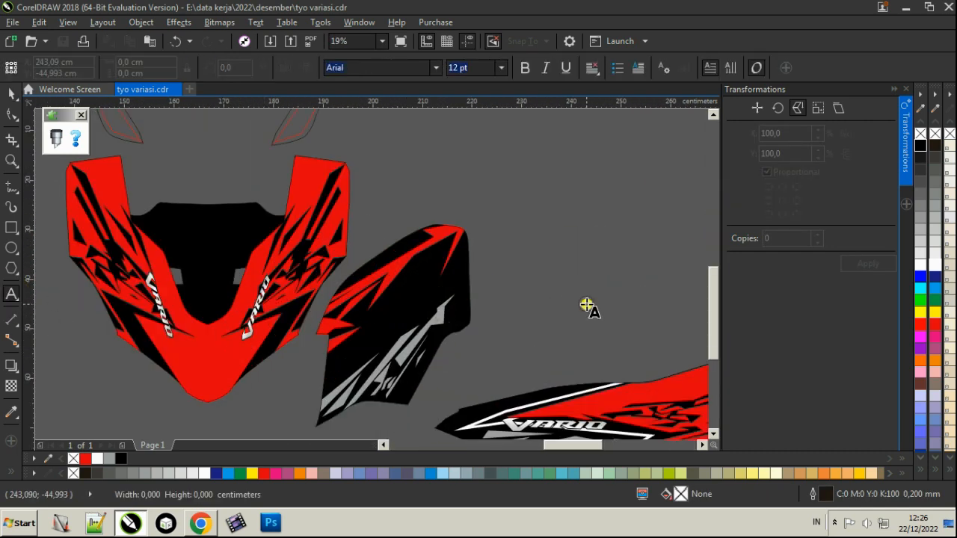
{"action": "left_click", "coordinate": [585, 305]}
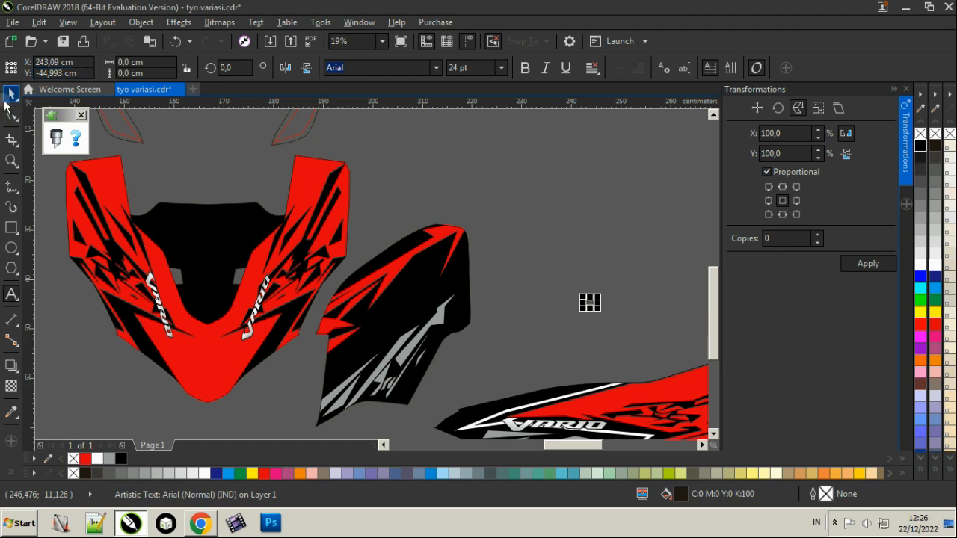
{"action": "left_click_drag", "start_coordinate": [599, 297], "coordinate": [628, 269]}
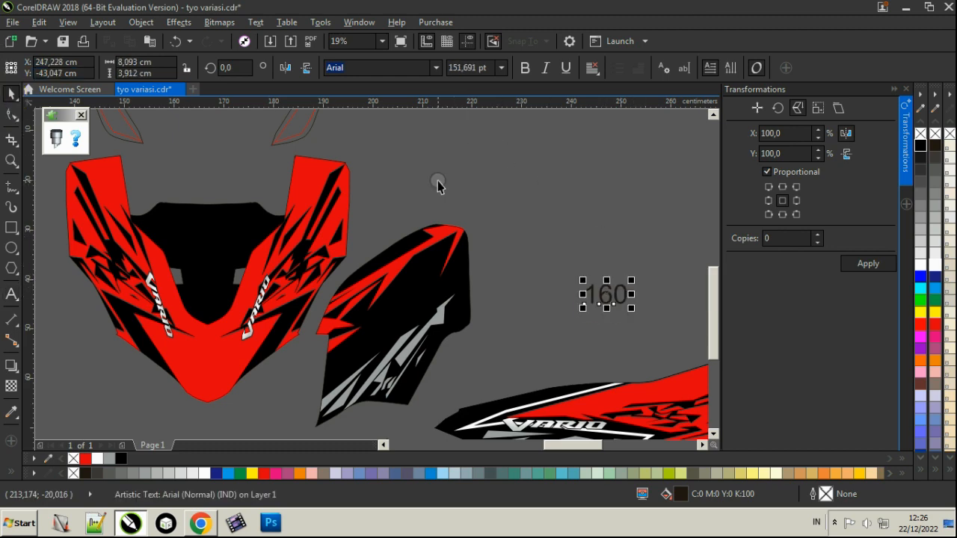
{"action": "left_click", "coordinate": [834, 524]}
{"action": "right_click", "coordinate": [855, 441]}
{"action": "left_click", "coordinate": [597, 344]}
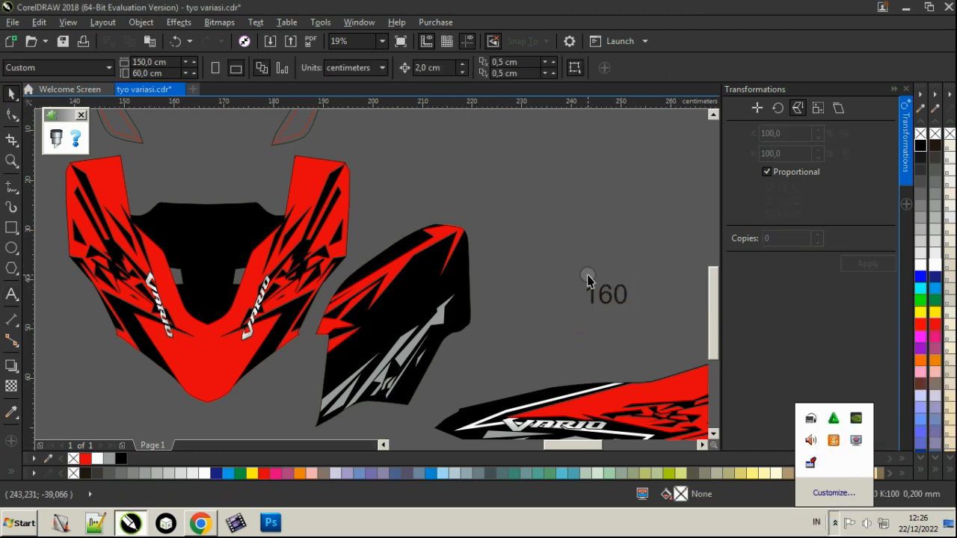
Change the font of the 160 text to High Swift
{"action": "left_click", "coordinate": [616, 290]}
{"action": "scroll", "coordinate": [616, 290], "scroll_direction": "up", "scroll_amount": 4}
{"action": "left_click", "coordinate": [437, 69]}
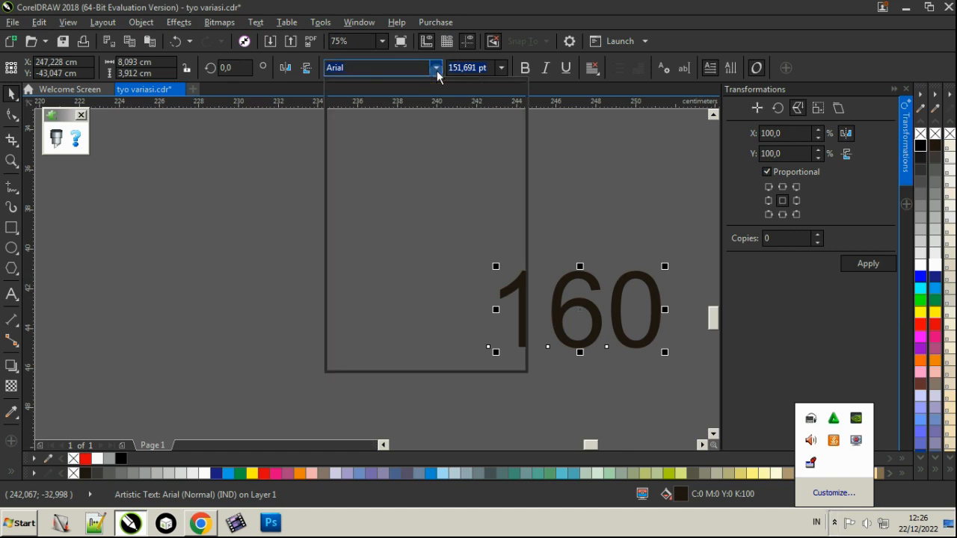
{"action": "left_click", "coordinate": [434, 111]}
Move the 160 text onto the upper right panel above the grey shards, reduce it to about 125 pt, and rotate it to about 36°
{"action": "scroll", "coordinate": [621, 279], "scroll_direction": "down", "scroll_amount": 4}
{"action": "left_click_drag", "start_coordinate": [621, 280], "coordinate": [367, 314]}
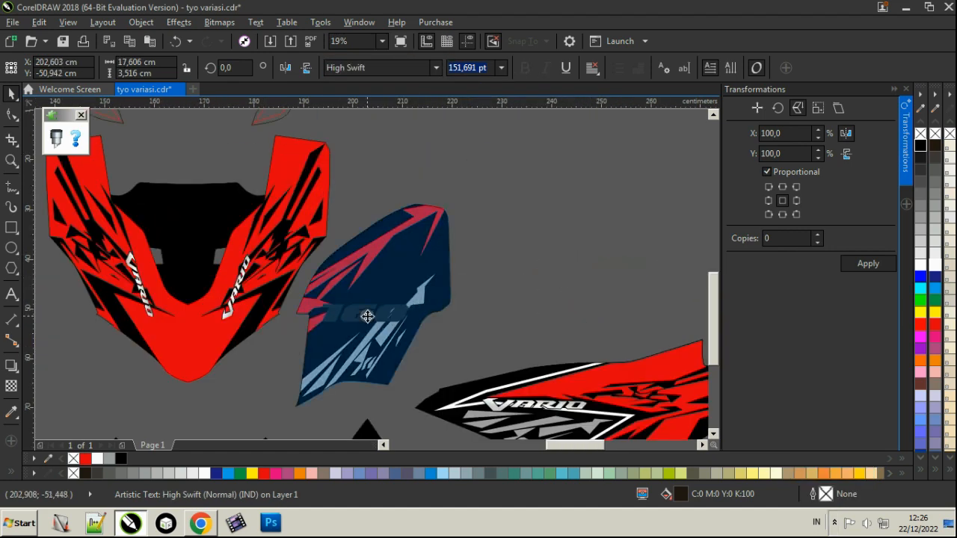
{"action": "scroll", "coordinate": [367, 314], "scroll_direction": "up", "scroll_amount": 2}
{"action": "left_click", "coordinate": [365, 312]}
{"action": "left_click_drag", "start_coordinate": [448, 333], "coordinate": [439, 238]}
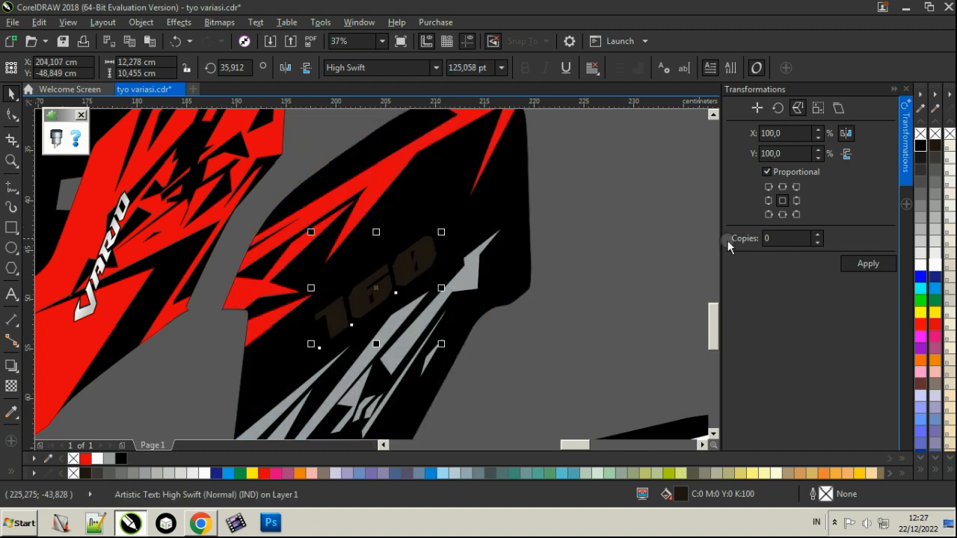
Fill the 160 text on the upper right panel with white and save the document
{"action": "left_click", "coordinate": [938, 266]}
{"action": "left_click", "coordinate": [553, 265]}
{"action": "scroll", "coordinate": [553, 267], "scroll_direction": "down", "scroll_amount": 1}
{"action": "key", "text": "ctrl+s"}
Add a one-step inner contour of about 0.213 cm to the white 160 lettering on the upper right panel
{"action": "scroll", "coordinate": [489, 278], "scroll_direction": "up", "scroll_amount": 2}
{"action": "left_click", "coordinate": [416, 273]}
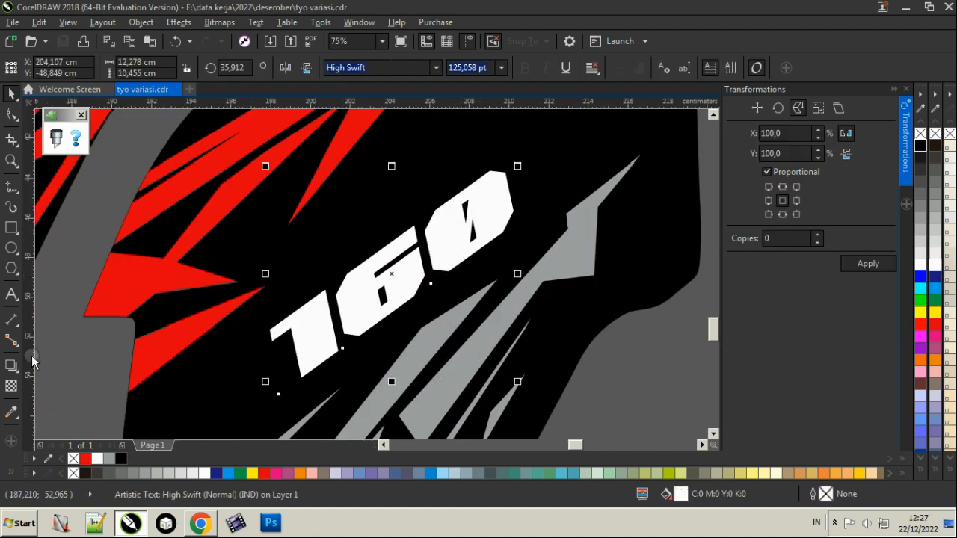
{"action": "left_click", "coordinate": [17, 376]}
{"action": "left_click", "coordinate": [60, 380]}
{"action": "scroll", "coordinate": [370, 326], "scroll_direction": "up", "scroll_amount": 1}
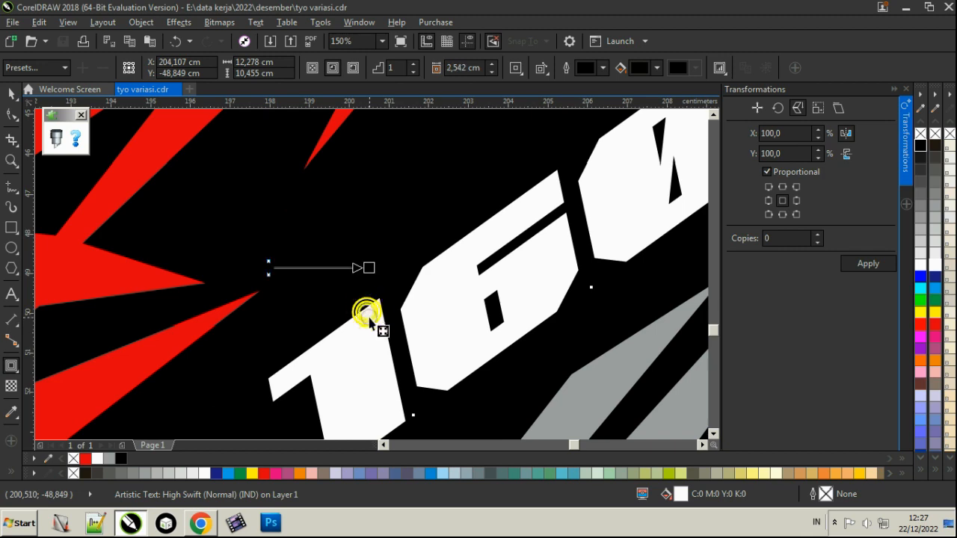
{"action": "left_click_drag", "start_coordinate": [370, 322], "coordinate": [272, 269]}
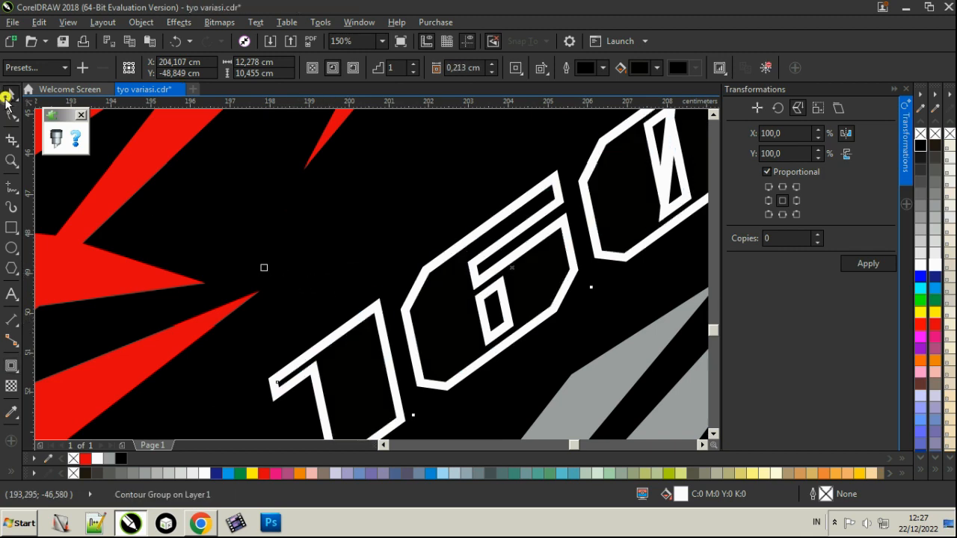
Separate the inner contour from the 160 lettering, fill it with 30% black, and save the document
{"action": "left_click", "coordinate": [7, 95]}
{"action": "left_click", "coordinate": [370, 207]}
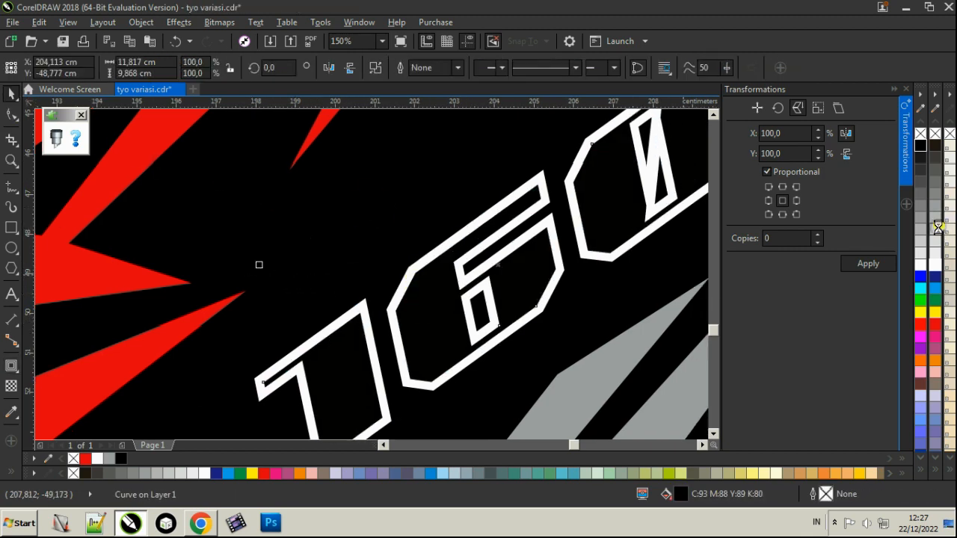
{"action": "left_click", "coordinate": [938, 227]}
{"action": "scroll", "coordinate": [431, 240], "scroll_direction": "down", "scroll_amount": 2}
{"action": "left_click", "coordinate": [610, 337]}
{"action": "scroll", "coordinate": [587, 335], "scroll_direction": "down", "scroll_amount": 1}
{"action": "scroll", "coordinate": [573, 290], "scroll_direction": "up", "scroll_amount": 1}
{"action": "key", "text": "ctrl+s"}
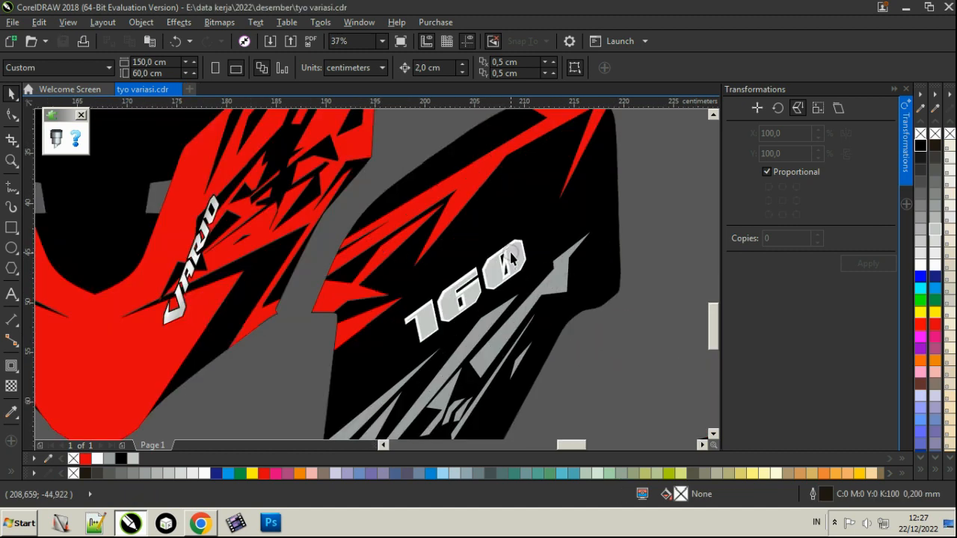
Draw a closed shape with the Pen tool whose jagged edge cuts diagonally through the middle of the 160 and encloses its upper half
{"action": "left_click", "coordinate": [511, 258]}
{"action": "scroll", "coordinate": [512, 258], "scroll_direction": "up", "scroll_amount": 1}
{"action": "left_click", "coordinate": [11, 204]}
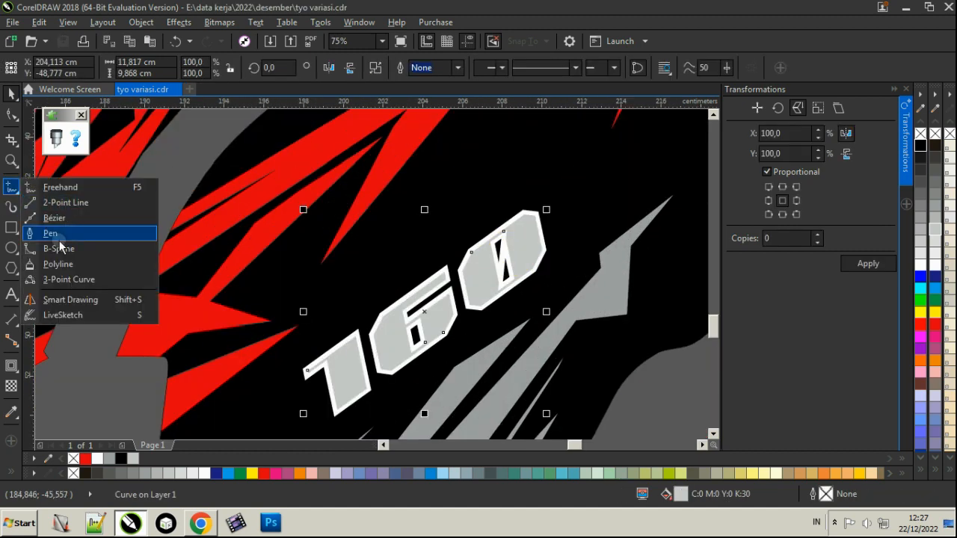
{"action": "left_click", "coordinate": [58, 233]}
{"action": "left_click", "coordinate": [578, 198]}
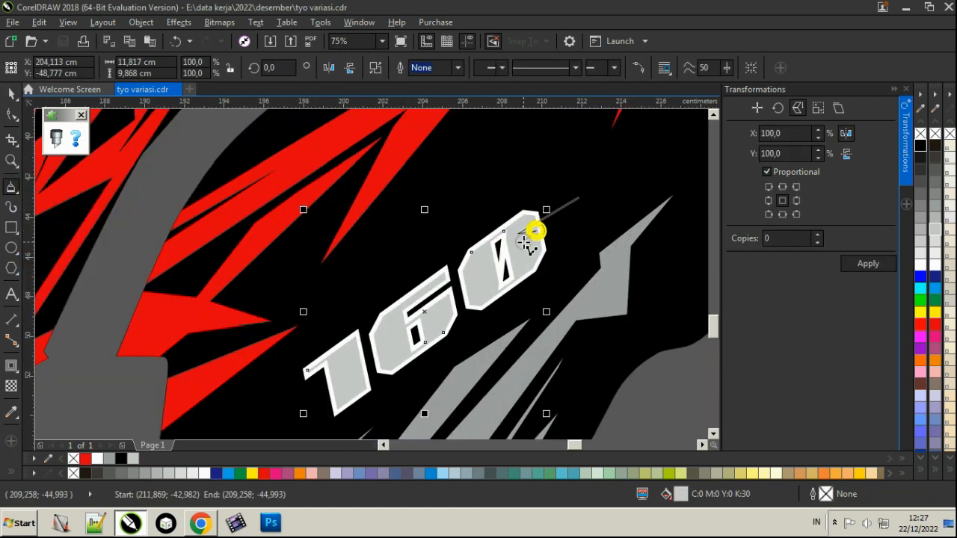
{"action": "left_click", "coordinate": [487, 277]}
{"action": "left_click", "coordinate": [433, 318]}
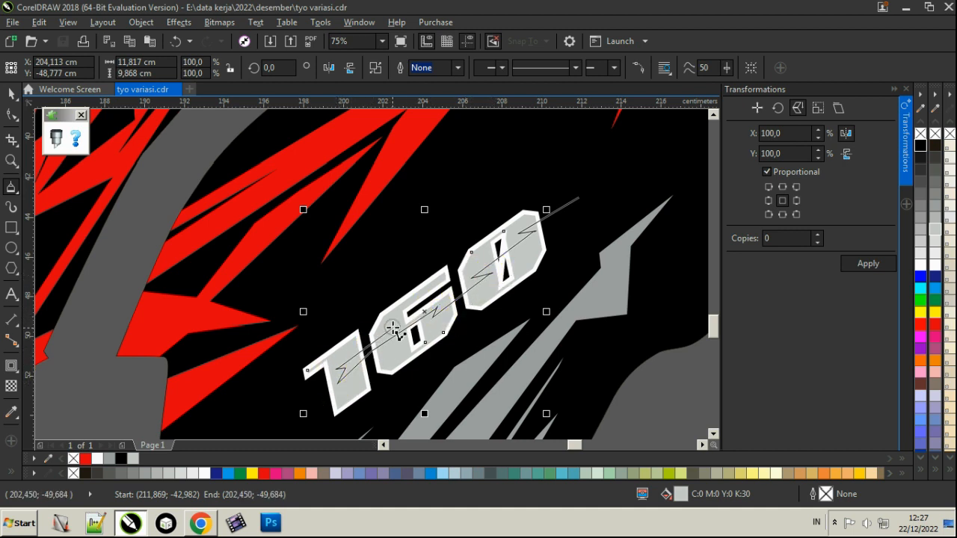
{"action": "left_click", "coordinate": [291, 394]}
{"action": "left_click", "coordinate": [434, 215]}
{"action": "left_click", "coordinate": [553, 161]}
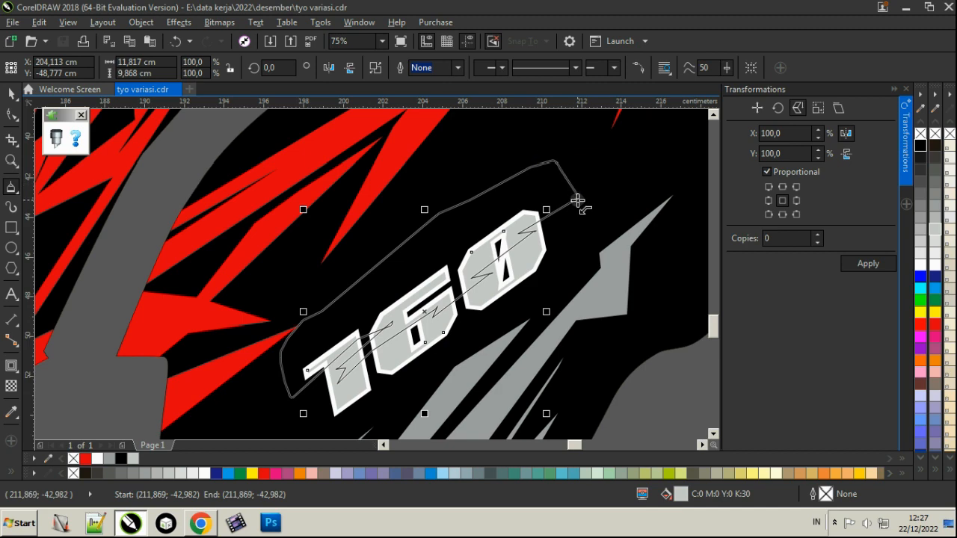
{"action": "left_click", "coordinate": [578, 199]}
Trim the upper half of the 160's light grey inner shape with the jagged pen shape and save the document
{"action": "left_click", "coordinate": [486, 292], "text": "shift"}
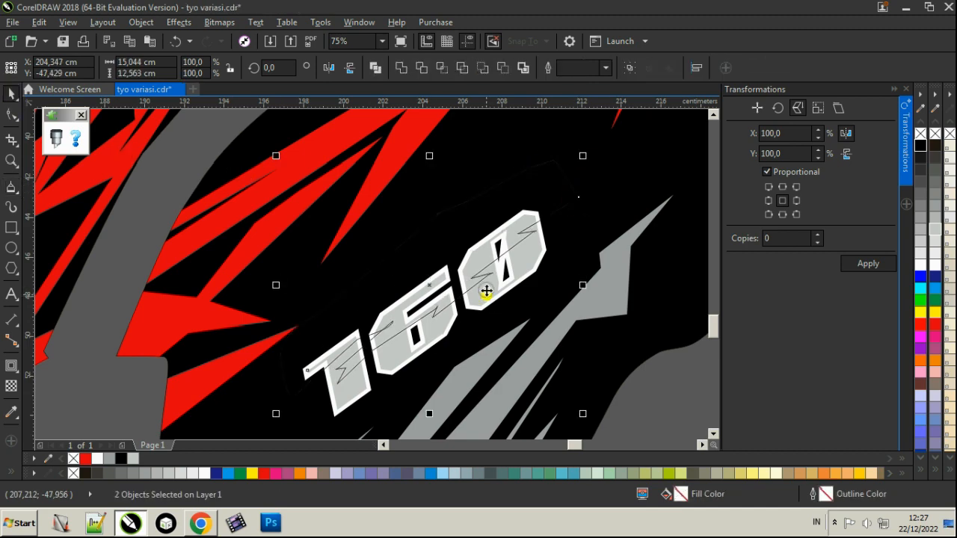
{"action": "left_click", "coordinate": [422, 68]}
{"action": "key", "text": "Escape"}
{"action": "scroll", "coordinate": [530, 247], "scroll_direction": "down", "scroll_amount": 2}
{"action": "left_click", "coordinate": [600, 249]}
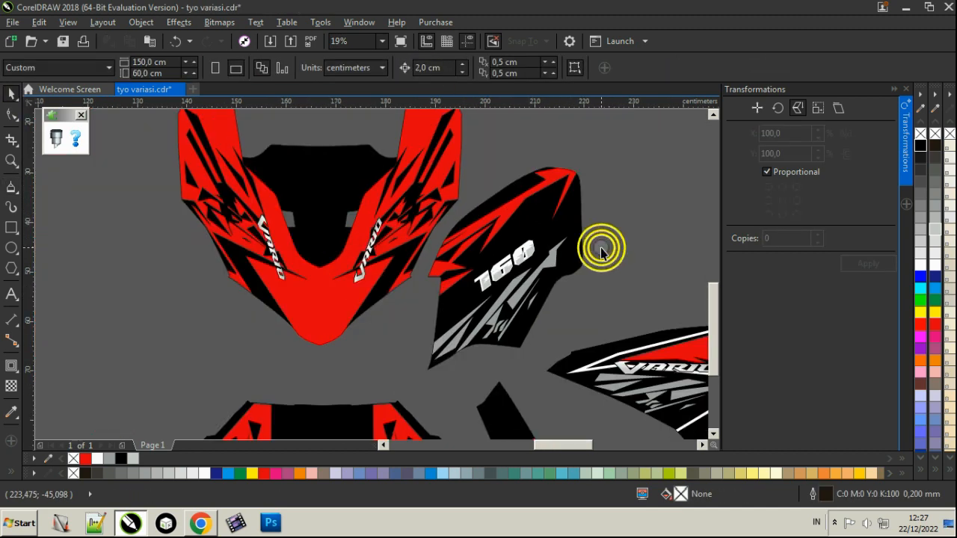
{"action": "left_click_drag", "start_coordinate": [590, 311], "coordinate": [453, 213]}
{"action": "key", "text": "ctrl+s"}
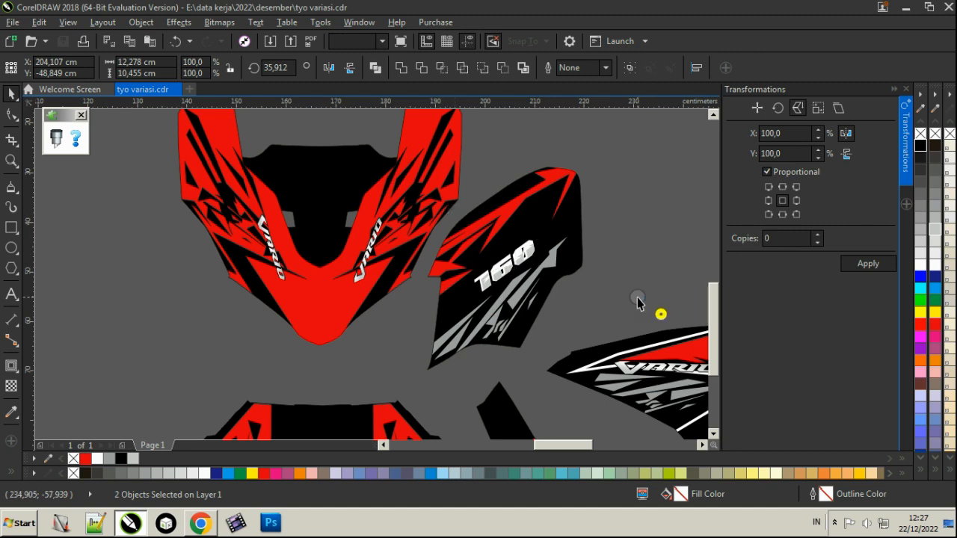
Add an outer contour around the 160 lettering, separate it, and fill it with 30% black
{"action": "left_click", "coordinate": [661, 314]}
{"action": "scroll", "coordinate": [540, 265], "scroll_direction": "up", "scroll_amount": 2}
{"action": "left_click", "coordinate": [501, 167]}
{"action": "left_click", "coordinate": [11, 366]}
{"action": "scroll", "coordinate": [506, 159], "scroll_direction": "up", "scroll_amount": 1}
{"action": "left_click_drag", "start_coordinate": [503, 163], "coordinate": [513, 149]}
{"action": "left_click", "coordinate": [11, 93]}
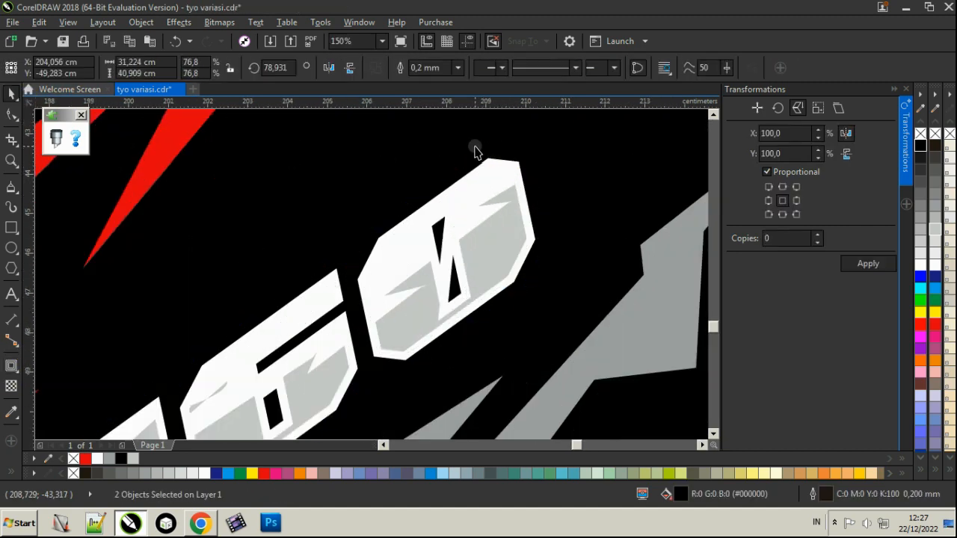
{"action": "left_click", "coordinate": [217, 397]}
{"action": "left_click", "coordinate": [134, 458]}
{"action": "scroll", "coordinate": [500, 328], "scroll_direction": "down", "scroll_amount": 2}
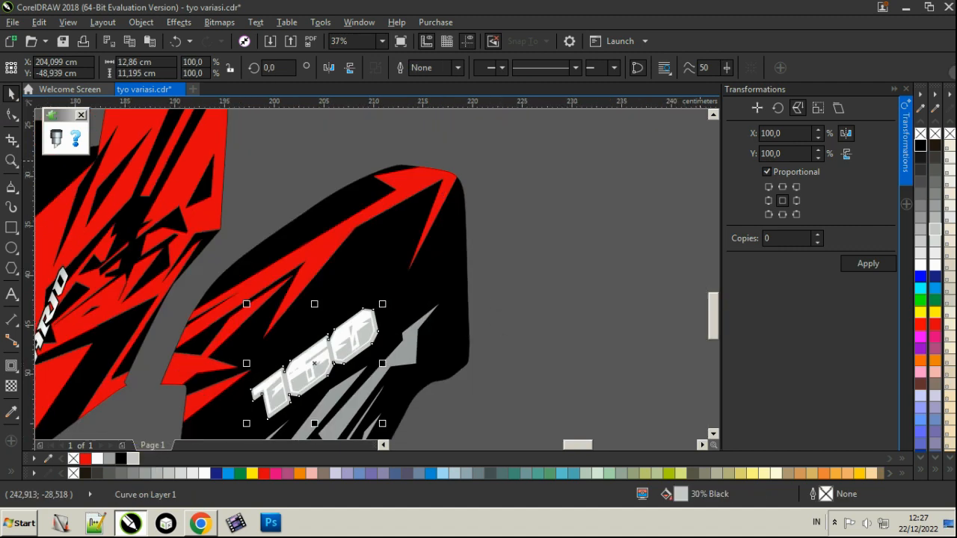
Save the document and group the three pieces of the 160 lettering
{"action": "scroll", "coordinate": [479, 195], "scroll_direction": "down", "scroll_amount": 1}
{"action": "left_click", "coordinate": [503, 271]}
{"action": "scroll", "coordinate": [380, 271], "scroll_direction": "up", "scroll_amount": 2}
{"action": "key", "text": "ctrl+s"}
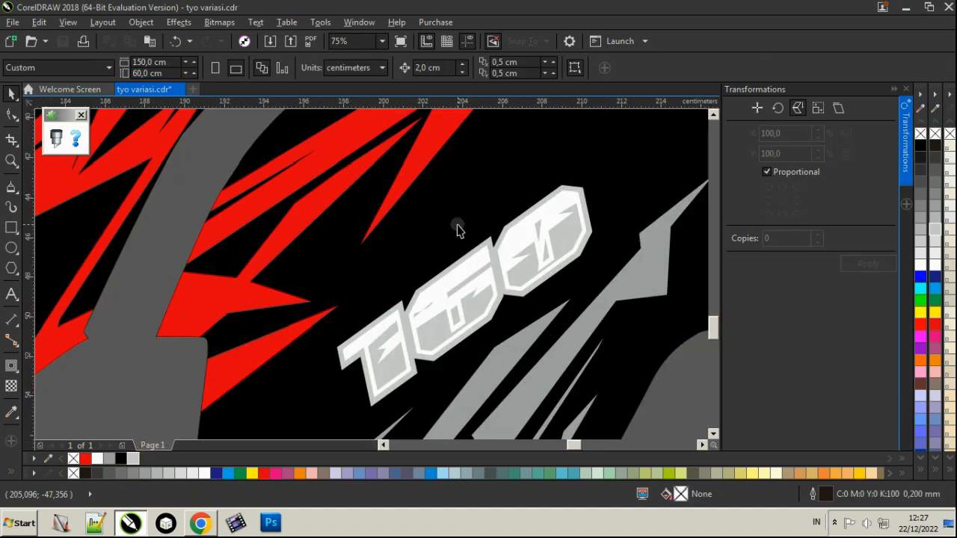
{"action": "scroll", "coordinate": [456, 224], "scroll_direction": "down", "scroll_amount": 1}
{"action": "mouse_move", "coordinate": [612, 356]}
{"action": "left_mouse_down"}
{"action": "mouse_move", "coordinate": [384, 242]}
{"action": "mouse_move", "coordinate": [395, 197]}
{"action": "left_mouse_up"}
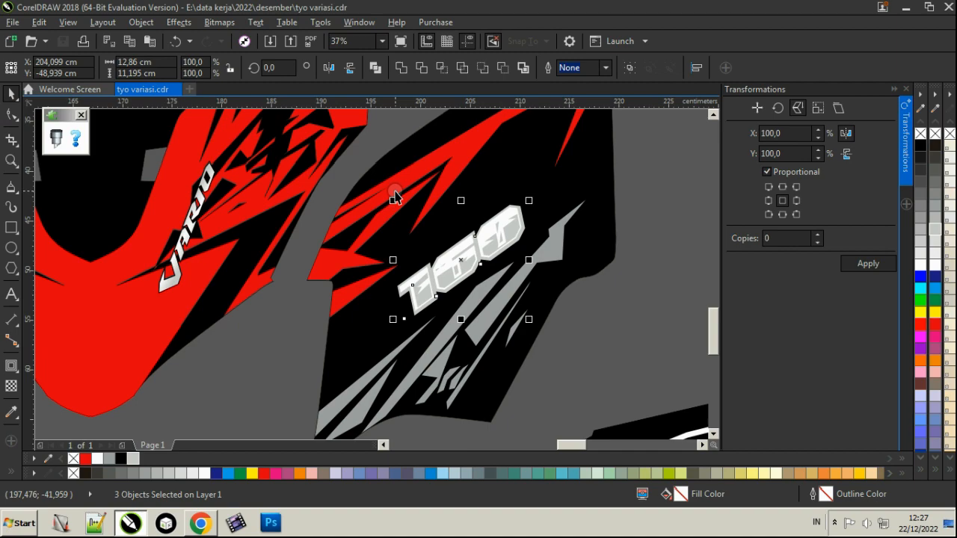
{"action": "key", "text": "ctrl+g"}
{"action": "left_click", "coordinate": [616, 303]}
Examine the 160 lettering on the reference motorcycle photo and compare it with the panel
{"action": "scroll", "coordinate": [617, 284], "scroll_direction": "down", "scroll_amount": 3}
{"action": "scroll", "coordinate": [566, 289], "scroll_direction": "up", "scroll_amount": 1}
{"action": "scroll", "coordinate": [539, 280], "scroll_direction": "down", "scroll_amount": 1}
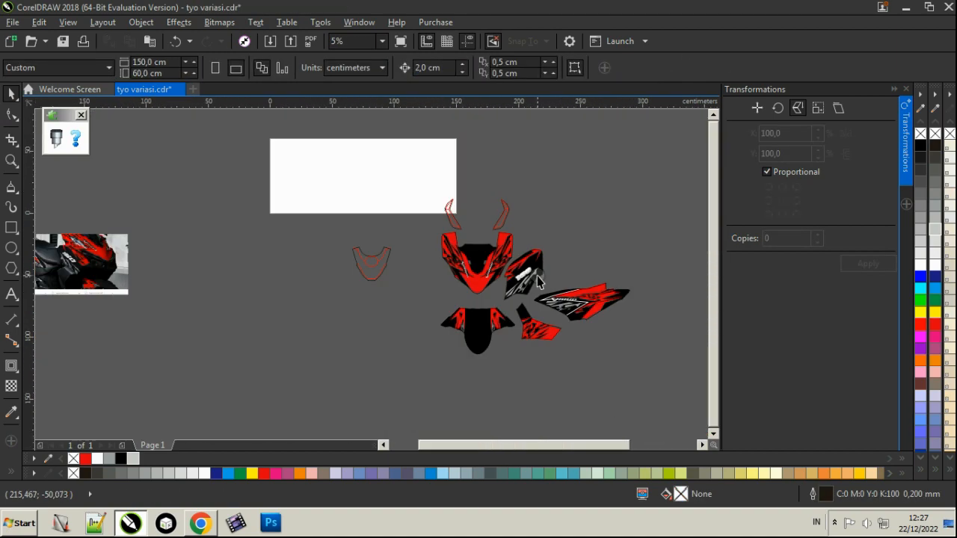
{"action": "scroll", "coordinate": [95, 269], "scroll_direction": "up", "scroll_amount": 2}
{"action": "scroll", "coordinate": [131, 265], "scroll_direction": "up", "scroll_amount": 3}
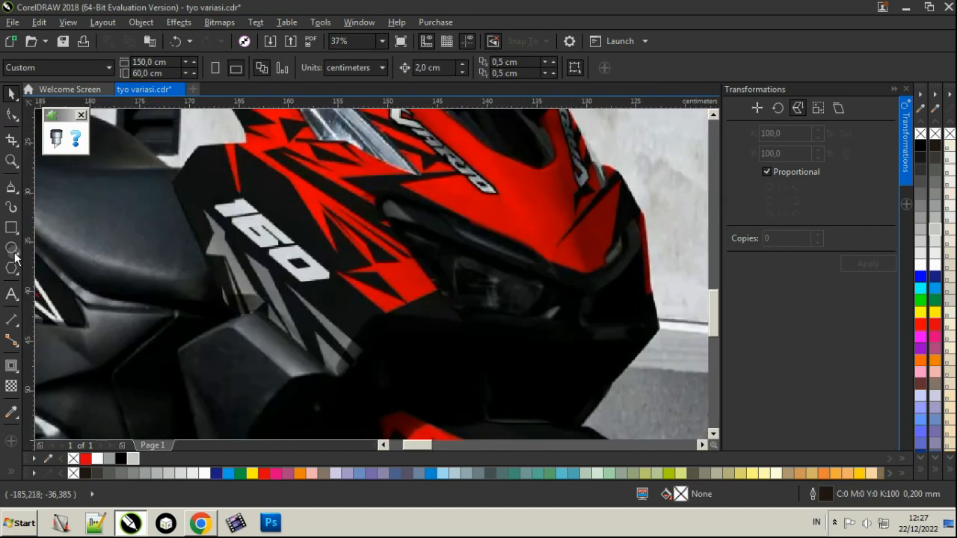
{"action": "scroll", "coordinate": [448, 245], "scroll_direction": "down", "scroll_amount": 5}
{"action": "scroll", "coordinate": [524, 267], "scroll_direction": "up", "scroll_amount": 8}
Lower the 160 group slightly, ungroup it, and delete its outer grey contour
{"action": "left_click", "coordinate": [534, 290]}
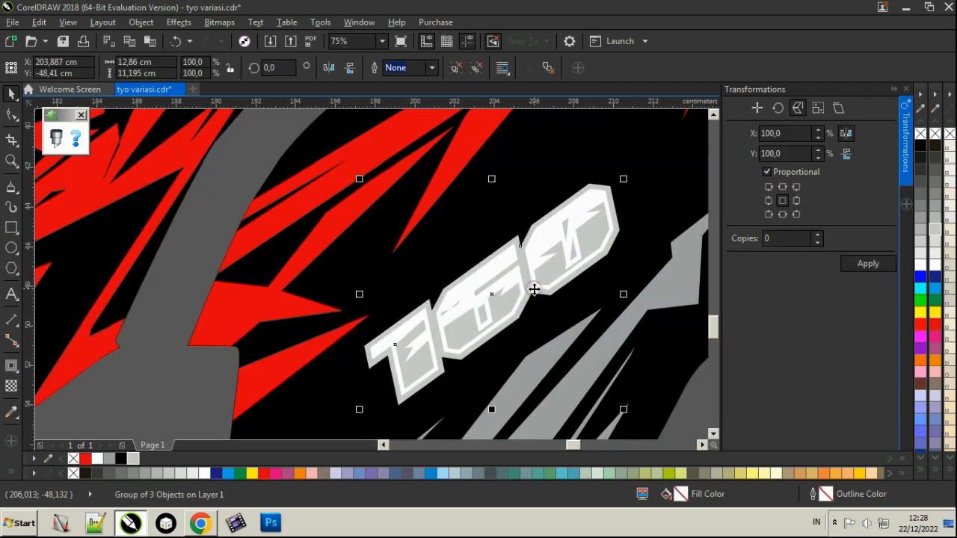
{"action": "left_click_drag", "start_coordinate": [534, 289], "coordinate": [539, 300]}
{"action": "left_click", "coordinate": [457, 68]}
{"action": "left_click", "coordinate": [483, 174]}
{"action": "left_click", "coordinate": [506, 262]}
{"action": "key", "text": "Delete"}
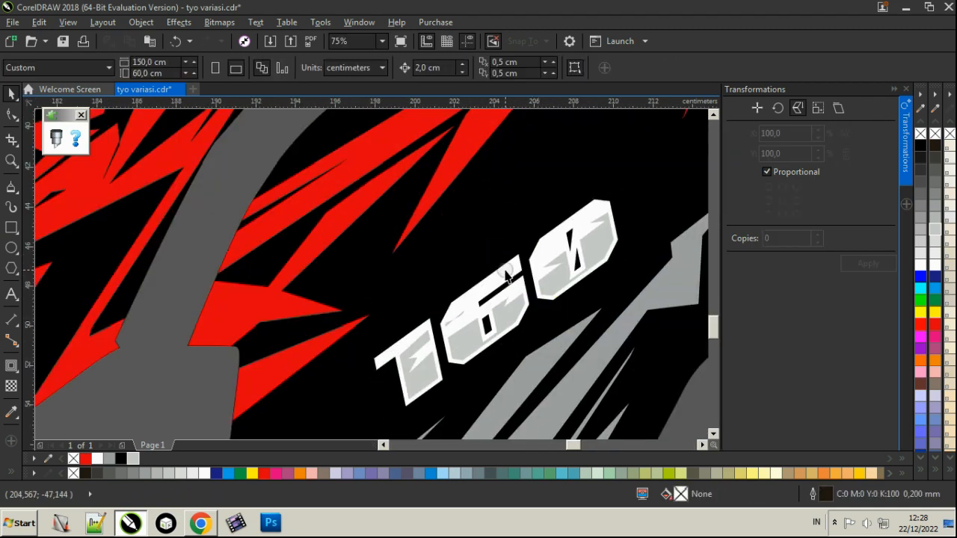
Fill the base 160 lettering with 30% black and its trimmed inner shape with the shards' darker grey, and group the pieces
{"action": "left_click", "coordinate": [506, 275]}
{"action": "left_click", "coordinate": [134, 458]}
{"action": "left_click", "coordinate": [514, 320]}
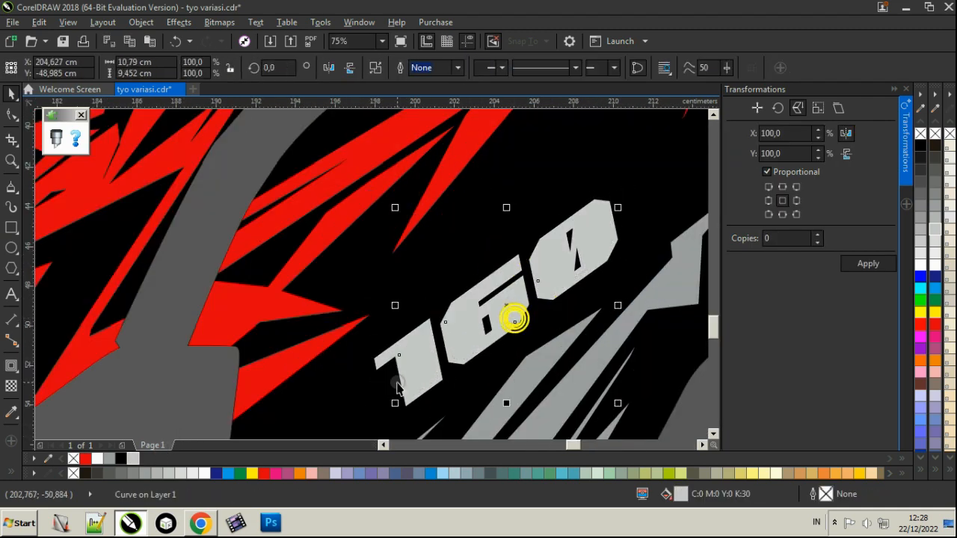
{"action": "left_click", "coordinate": [110, 459]}
{"action": "scroll", "coordinate": [365, 253], "scroll_direction": "down", "scroll_amount": 2}
{"action": "left_click", "coordinate": [530, 311]}
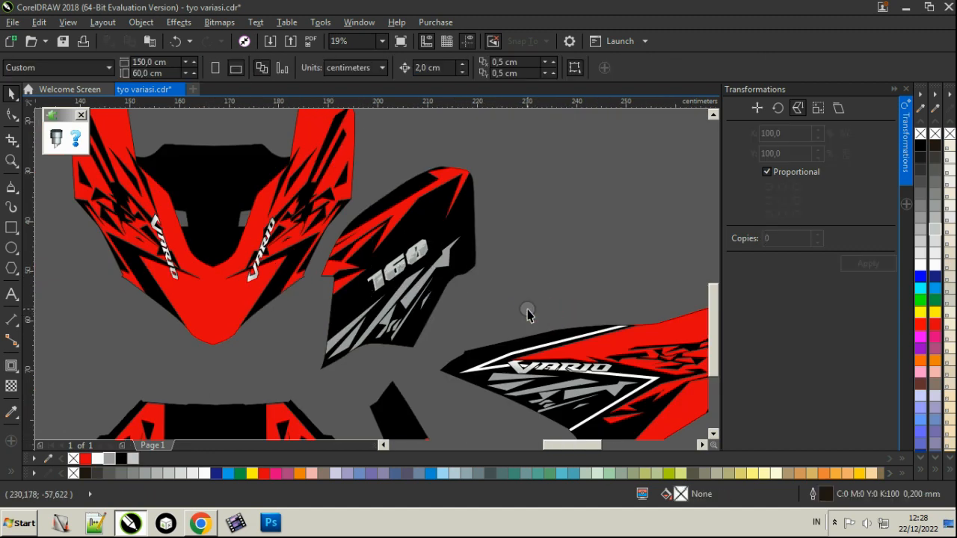
{"action": "left_click_drag", "start_coordinate": [372, 218], "coordinate": [370, 217]}
{"action": "key", "text": "ctrl+g"}
{"action": "left_click", "coordinate": [573, 216]}
Move the empty V-shaped panel outline closer to the finished decal panels
{"action": "scroll", "coordinate": [546, 200], "scroll_direction": "down", "scroll_amount": 3}
{"action": "scroll", "coordinate": [314, 220], "scroll_direction": "up", "scroll_amount": 2}
{"action": "scroll", "coordinate": [260, 237], "scroll_direction": "down", "scroll_amount": 1}
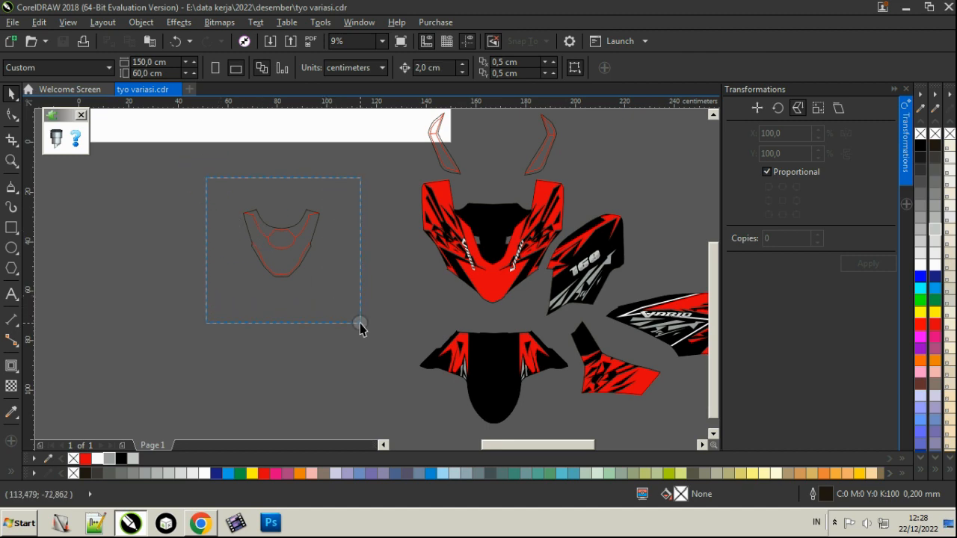
{"action": "left_click_drag", "start_coordinate": [361, 323], "coordinate": [360, 324]}
{"action": "left_click_drag", "start_coordinate": [291, 259], "coordinate": [348, 302]}
{"action": "left_click", "coordinate": [464, 333]}
{"action": "left_click", "coordinate": [613, 231]}
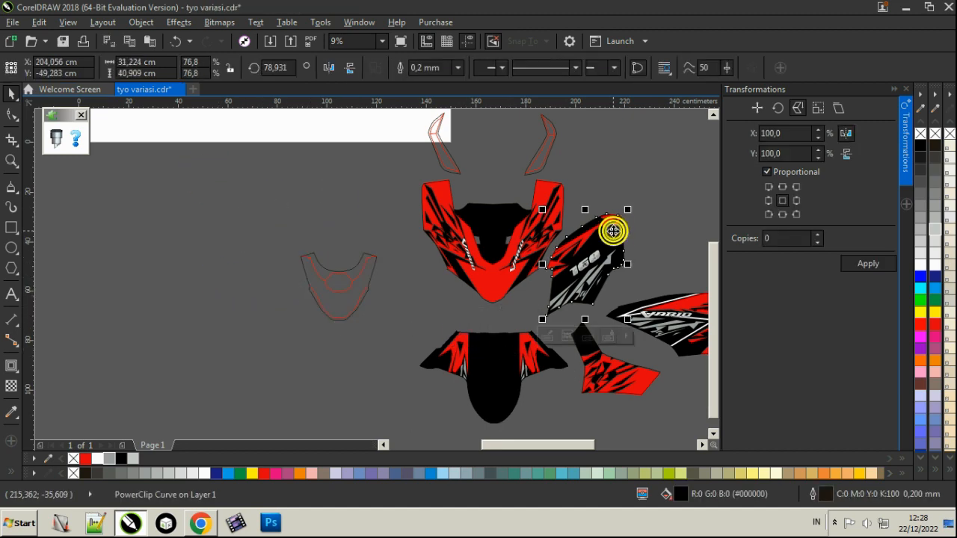
{"action": "right_click", "coordinate": [613, 230]}
{"action": "left_click", "coordinate": [673, 118]}
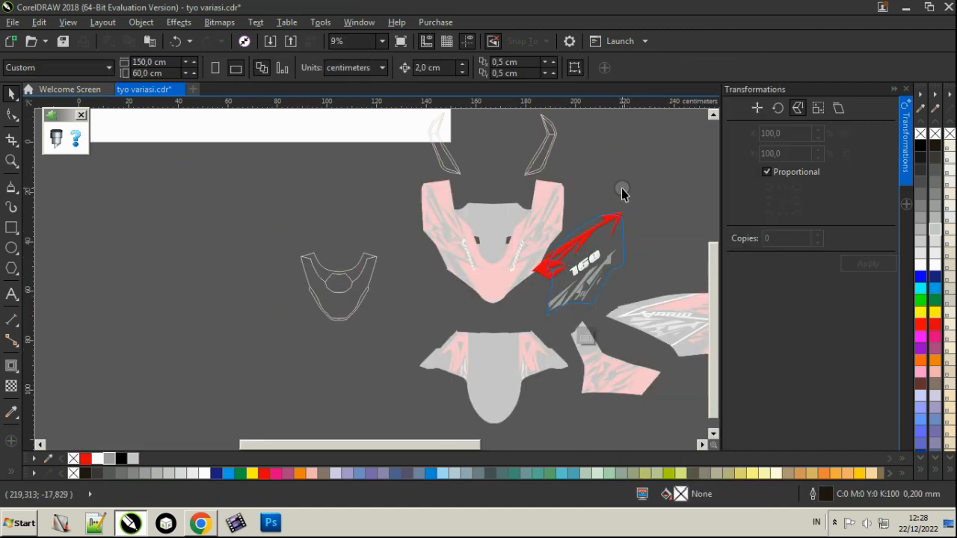
{"action": "left_click", "coordinate": [585, 337]}
Copy the two mirrored black shard shapes from inside the front panel's PowerClip and place the copy over the V-shaped panel outline
{"action": "left_click", "coordinate": [539, 193]}
{"action": "right_click", "coordinate": [538, 192]}
{"action": "left_click", "coordinate": [562, 117]}
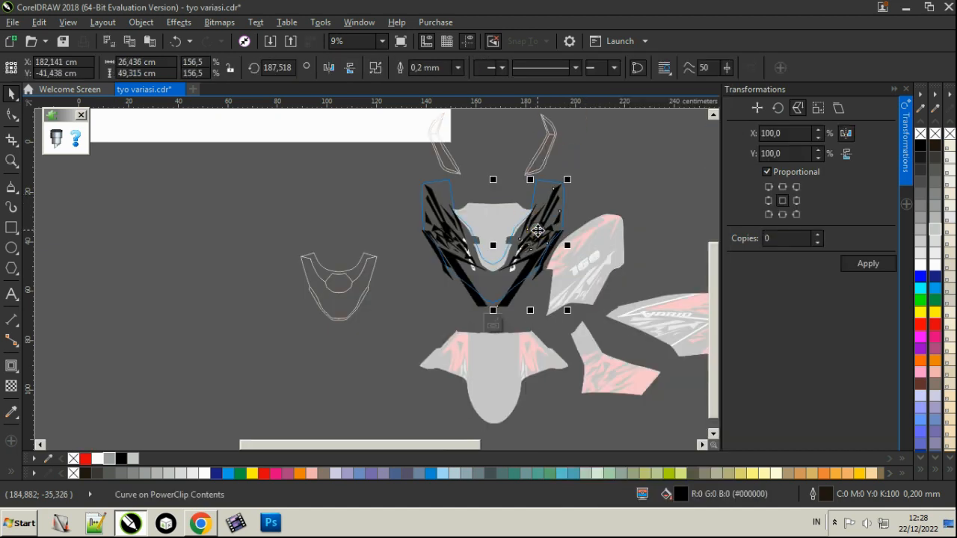
{"action": "left_click", "coordinate": [453, 236], "text": "shift"}
{"action": "left_click", "coordinate": [496, 317]}
{"action": "scroll", "coordinate": [381, 288], "scroll_direction": "down", "scroll_amount": 2}
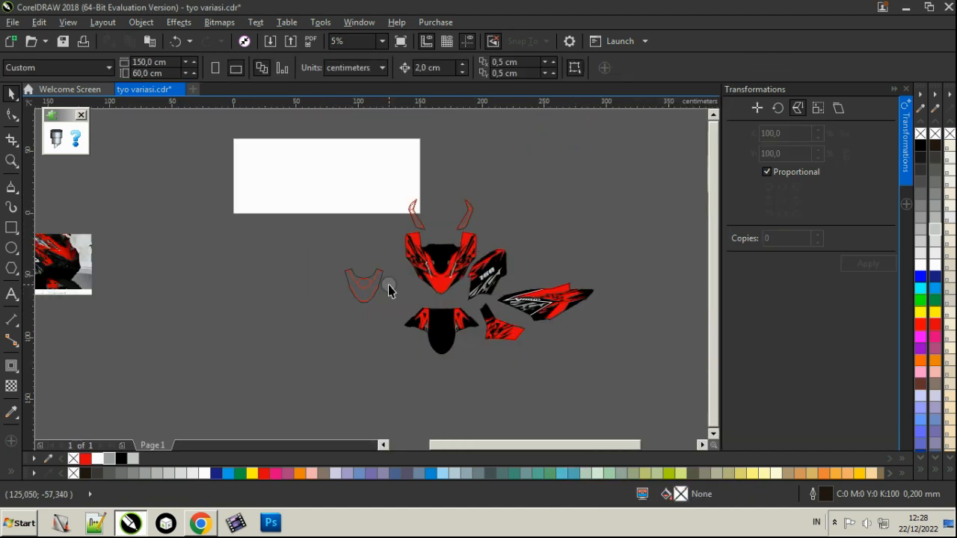
{"action": "left_click_drag", "start_coordinate": [427, 268], "coordinate": [349, 282]}
Fill the copied shards with red and reduce them to about 32.3 cm wide
{"action": "scroll", "coordinate": [349, 281], "scroll_direction": "up", "scroll_amount": 2}
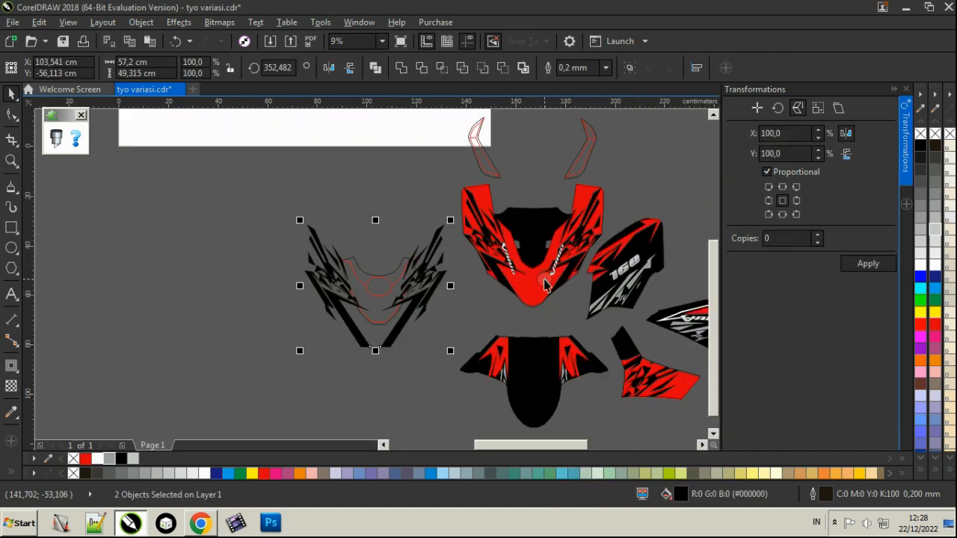
{"action": "left_click", "coordinate": [937, 329]}
{"action": "left_click_drag", "start_coordinate": [450, 220], "coordinate": [420, 247]}
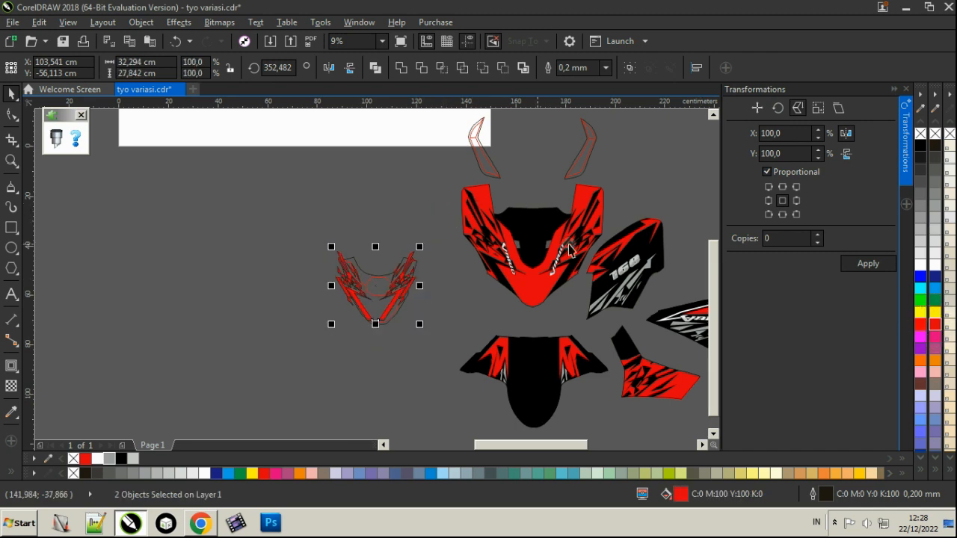
Centre the red shards on the V-shaped panel outline and group the two halves
{"action": "scroll", "coordinate": [359, 294], "scroll_direction": "up", "scroll_amount": 4}
{"action": "mouse_move", "coordinate": [418, 345]}
{"action": "left_mouse_down"}
{"action": "mouse_move", "coordinate": [441, 348]}
{"action": "mouse_move", "coordinate": [431, 346]}
{"action": "left_mouse_up"}
{"action": "left_click", "coordinate": [406, 202]}
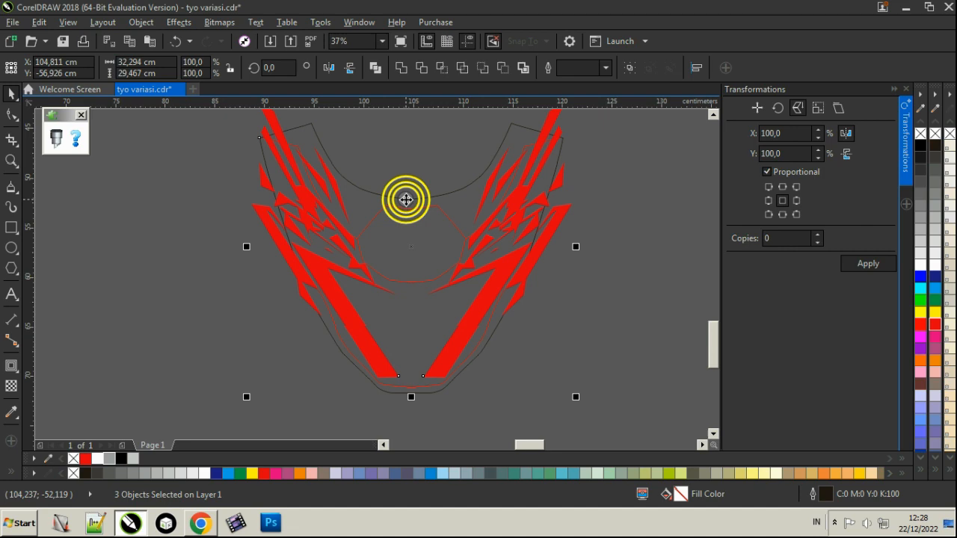
{"action": "left_click", "coordinate": [628, 348]}
{"action": "left_click", "coordinate": [494, 276]}
{"action": "left_click", "coordinate": [327, 272], "text": "shift"}
{"action": "key", "text": "ctrl+g"}
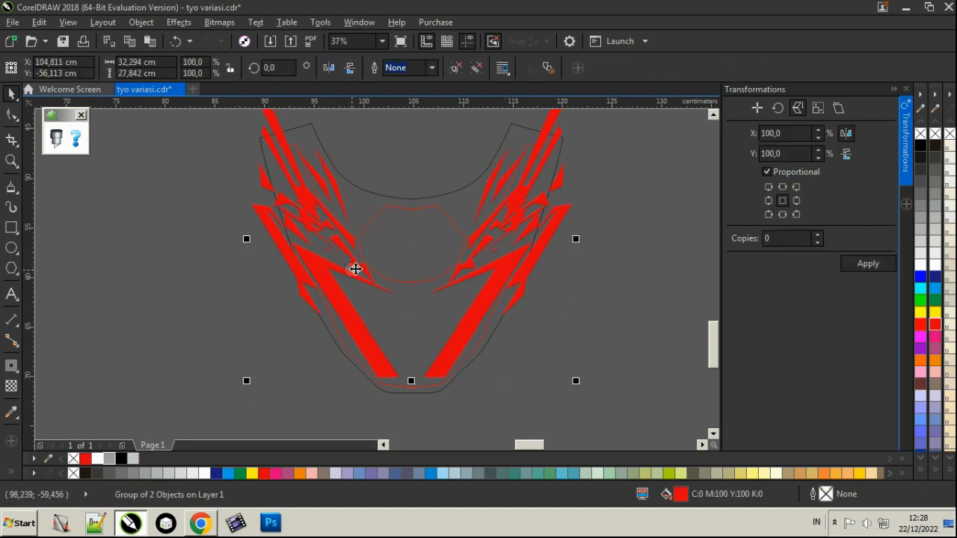
Lower the grouped red shards to the V-shaped panel's bottom edge and keep them centred horizontally on its outline
{"action": "left_click", "coordinate": [404, 201], "text": "shift"}
{"action": "key", "text": "c"}
{"action": "key", "text": "Escape"}
{"action": "scroll", "coordinate": [452, 393], "scroll_direction": "up", "scroll_amount": 1}
{"action": "left_click_drag", "start_coordinate": [404, 346], "coordinate": [403, 389]}
{"action": "scroll", "coordinate": [402, 390], "scroll_direction": "down", "scroll_amount": 1}
{"action": "left_click", "coordinate": [399, 199], "text": "shift"}
{"action": "left_click", "coordinate": [508, 327]}
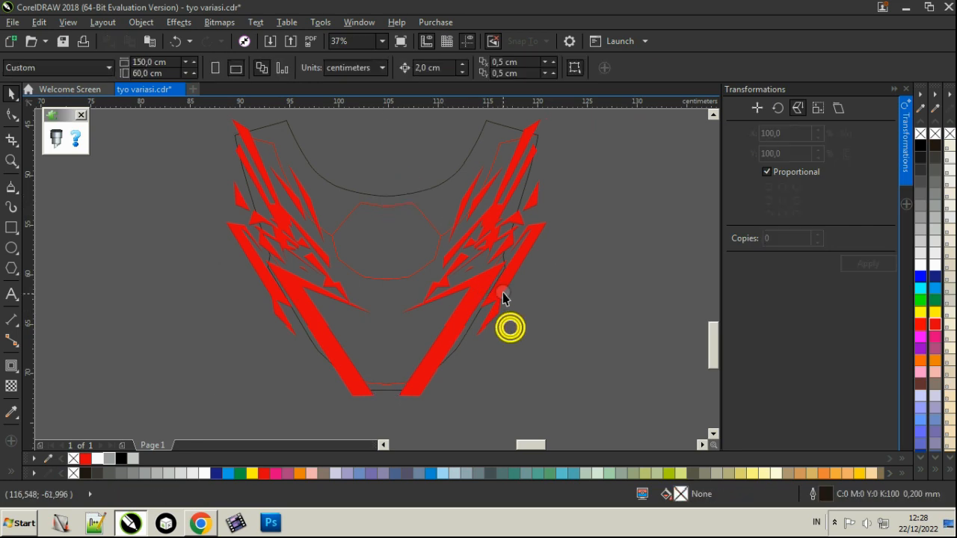
PowerClip the red shards inside the V-shaped panel outline and fill the panel with black
{"action": "left_click", "coordinate": [478, 282]}
{"action": "left_click", "coordinate": [141, 22]}
{"action": "mouse_move", "coordinate": [288, 139]}
{"action": "left_click", "coordinate": [376, 139]}
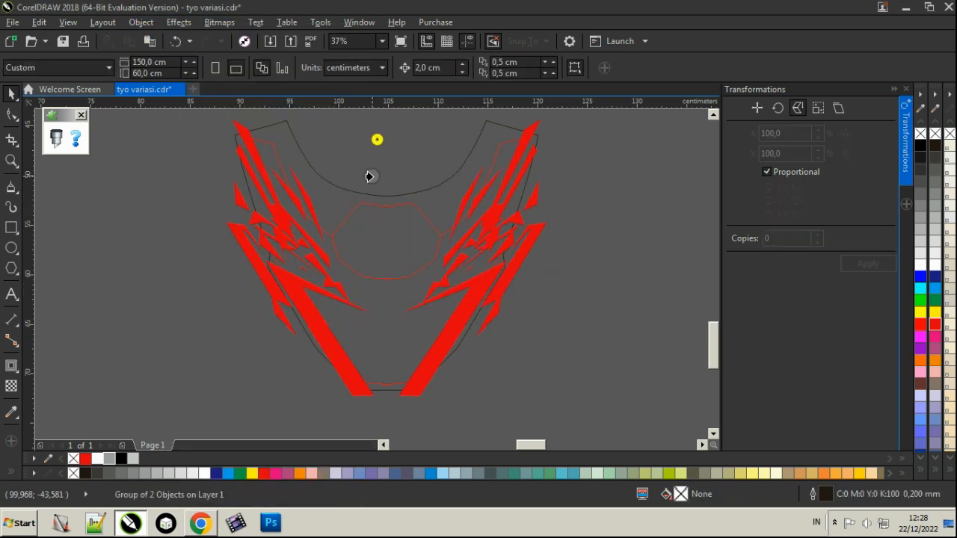
{"action": "left_click", "coordinate": [365, 194]}
{"action": "left_click", "coordinate": [920, 146]}
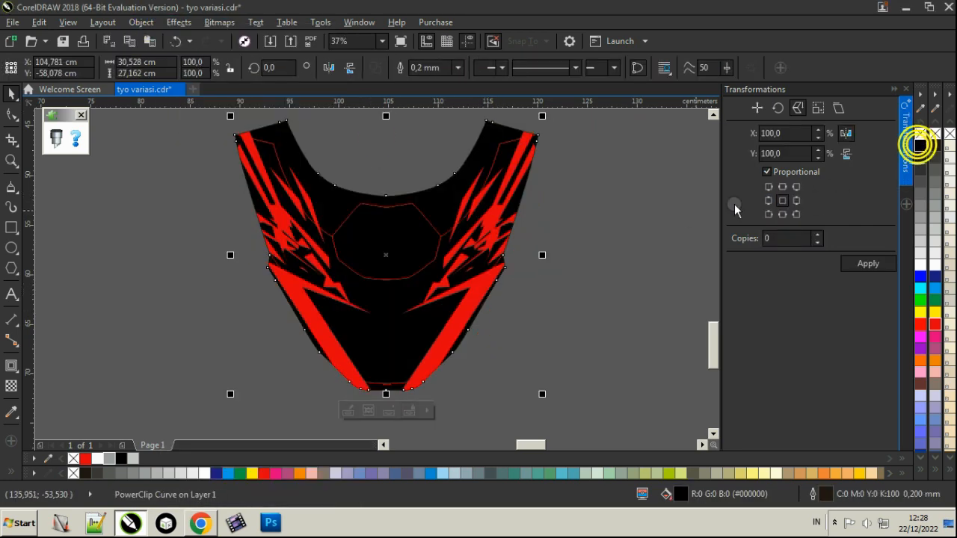
{"action": "key", "text": "Escape"}
Delete the thin red inner outline from the V-shaped panel and move the panel beside the other decal panels
{"action": "left_click", "coordinate": [442, 238]}
{"action": "key", "text": "Delete"}
{"action": "scroll", "coordinate": [353, 258], "scroll_direction": "down", "scroll_amount": 2}
{"action": "left_click_drag", "start_coordinate": [270, 207], "coordinate": [412, 314]}
{"action": "scroll", "coordinate": [359, 290], "scroll_direction": "down", "scroll_amount": 1}
{"action": "left_click_drag", "start_coordinate": [359, 290], "coordinate": [545, 255]}
{"action": "left_click", "coordinate": [525, 198]}
{"action": "scroll", "coordinate": [384, 242], "scroll_direction": "down", "scroll_amount": 3}
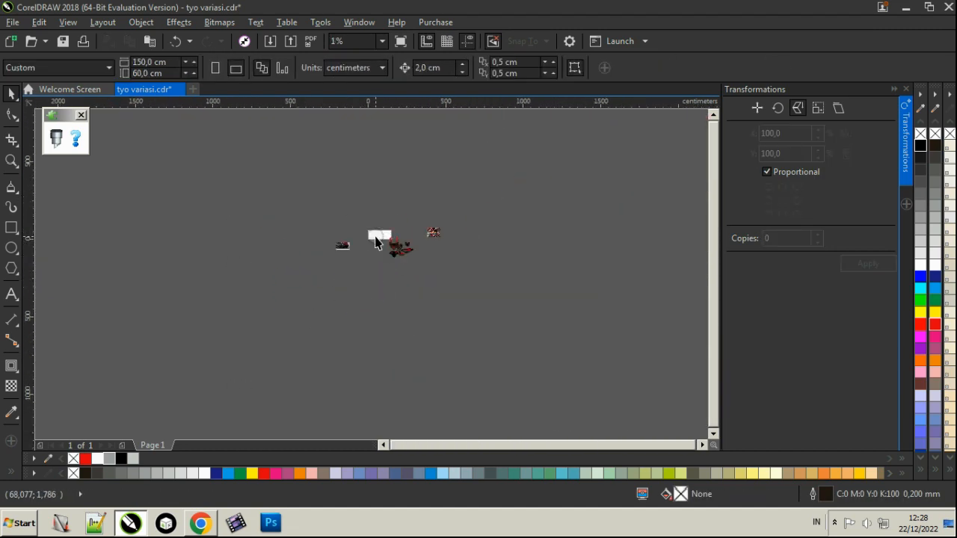
Delete the thin red inner outline from the narrow curved panel and remove the panel's mirrored duplicate
{"action": "scroll", "coordinate": [416, 237], "scroll_direction": "up", "scroll_amount": 2}
{"action": "scroll", "coordinate": [461, 252], "scroll_direction": "up", "scroll_amount": 2}
{"action": "scroll", "coordinate": [228, 291], "scroll_direction": "up", "scroll_amount": 3}
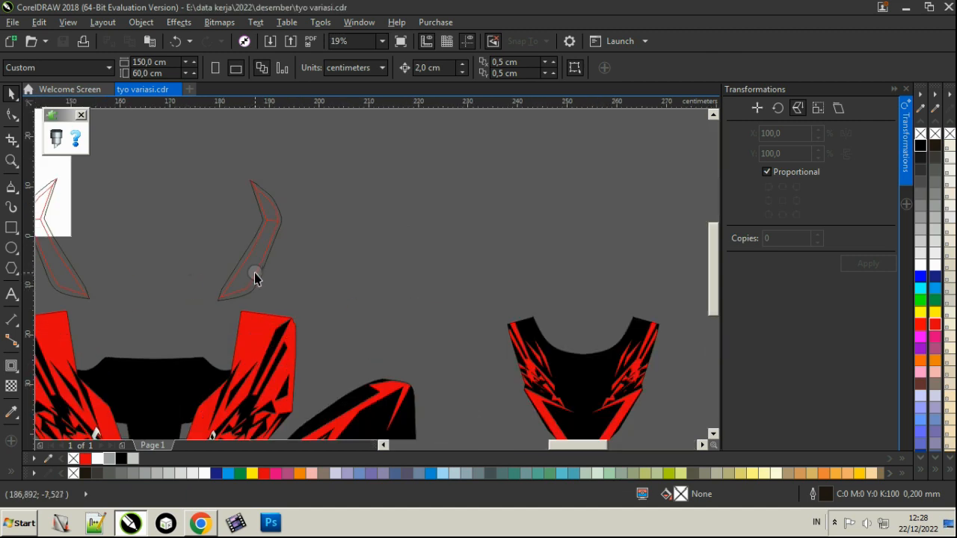
{"action": "left_click", "coordinate": [252, 255]}
{"action": "scroll", "coordinate": [226, 246], "scroll_direction": "down", "scroll_amount": 1}
{"action": "scroll", "coordinate": [403, 254], "scroll_direction": "up", "scroll_amount": 2}
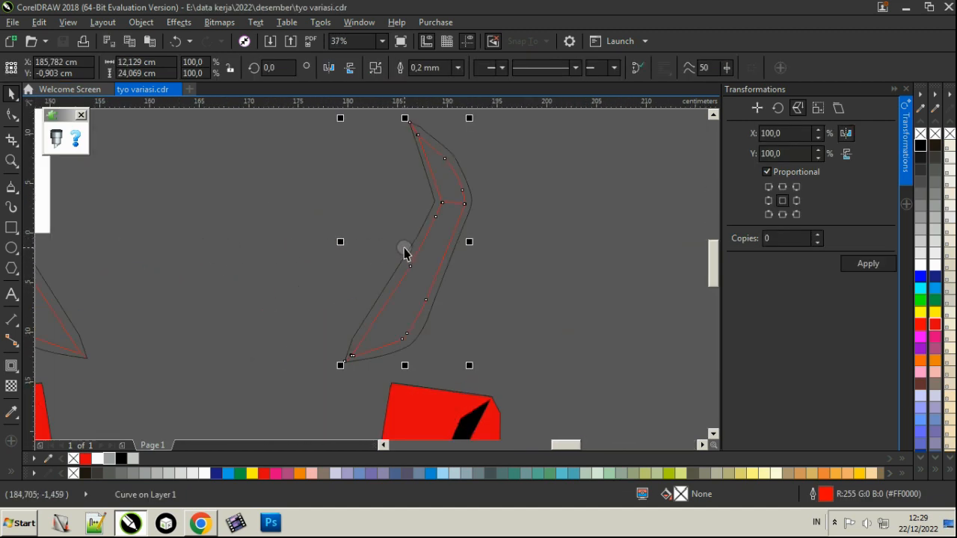
{"action": "left_click", "coordinate": [525, 259]}
{"action": "scroll", "coordinate": [523, 259], "scroll_direction": "down", "scroll_amount": 2}
{"action": "scroll", "coordinate": [449, 218], "scroll_direction": "down", "scroll_amount": 2}
Fill the narrow curved panel with black and save the document
{"action": "left_click", "coordinate": [454, 235]}
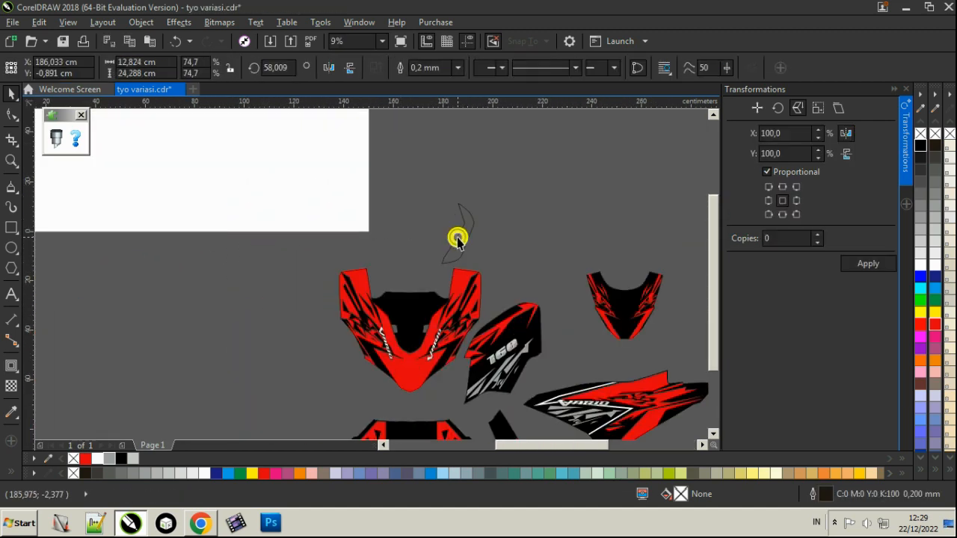
{"action": "left_click", "coordinate": [920, 145]}
{"action": "left_click", "coordinate": [507, 184]}
{"action": "scroll", "coordinate": [508, 184], "scroll_direction": "down", "scroll_amount": 1}
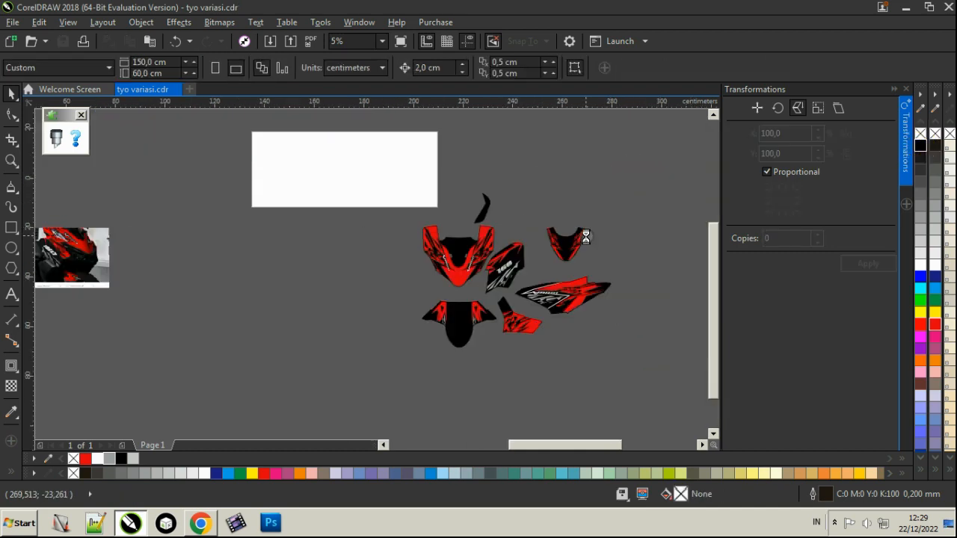
{"action": "key", "text": "ctrl+s"}
Ungroup the red shards inside the V-shaped panel's PowerClip and paste a copy of the right half outside the clip
{"action": "scroll", "coordinate": [586, 236], "scroll_direction": "up", "scroll_amount": 1}
{"action": "right_click", "coordinate": [565, 246]}
{"action": "left_click", "coordinate": [557, 250]}
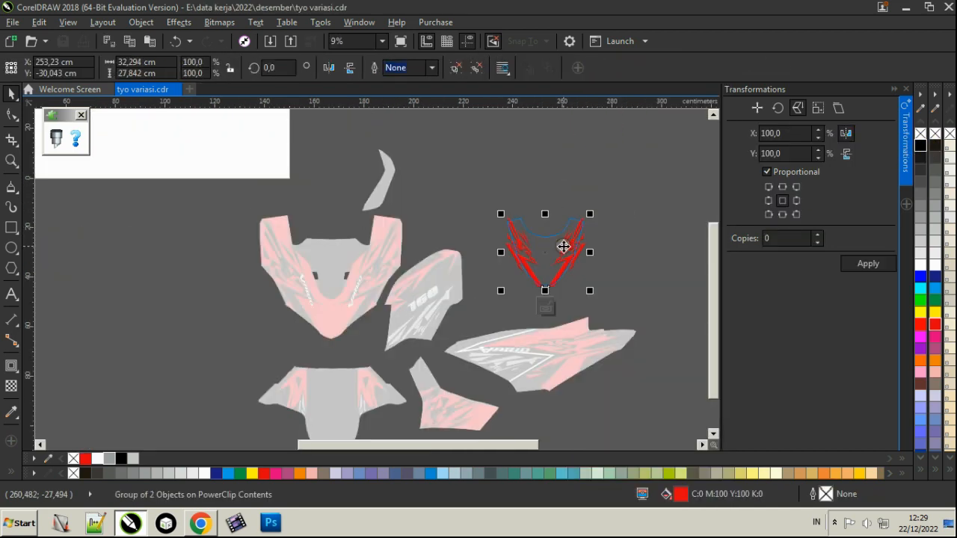
{"action": "left_click", "coordinate": [448, 68]}
{"action": "left_click", "coordinate": [533, 131]}
{"action": "left_click", "coordinate": [566, 262]}
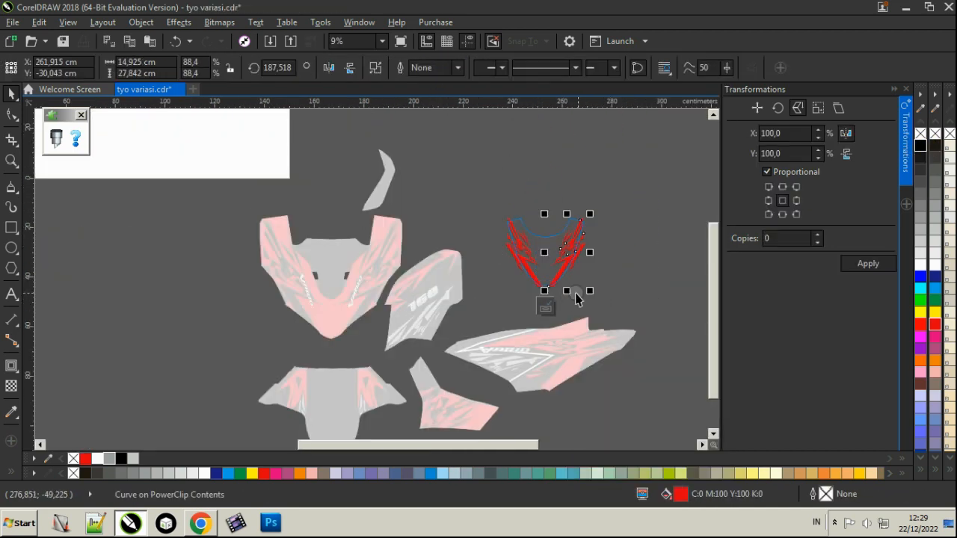
{"action": "left_click", "coordinate": [546, 307]}
{"action": "left_click", "coordinate": [467, 212]}
{"action": "key", "text": "ctrl+v"}
Move the copied red shards onto the lower part of the curved panel and scale them to about 8.9 by 16.7 cm
{"action": "left_click_drag", "start_coordinate": [566, 262], "coordinate": [382, 199]}
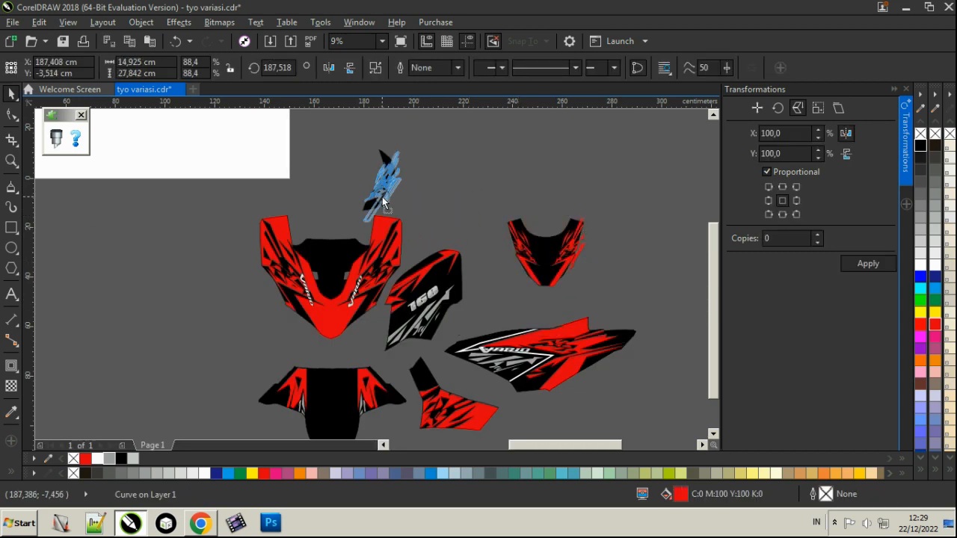
{"action": "scroll", "coordinate": [386, 147], "scroll_direction": "up", "scroll_amount": 1}
{"action": "left_click_drag", "start_coordinate": [421, 155], "coordinate": [436, 182]}
{"action": "scroll", "coordinate": [374, 274], "scroll_direction": "up", "scroll_amount": 1}
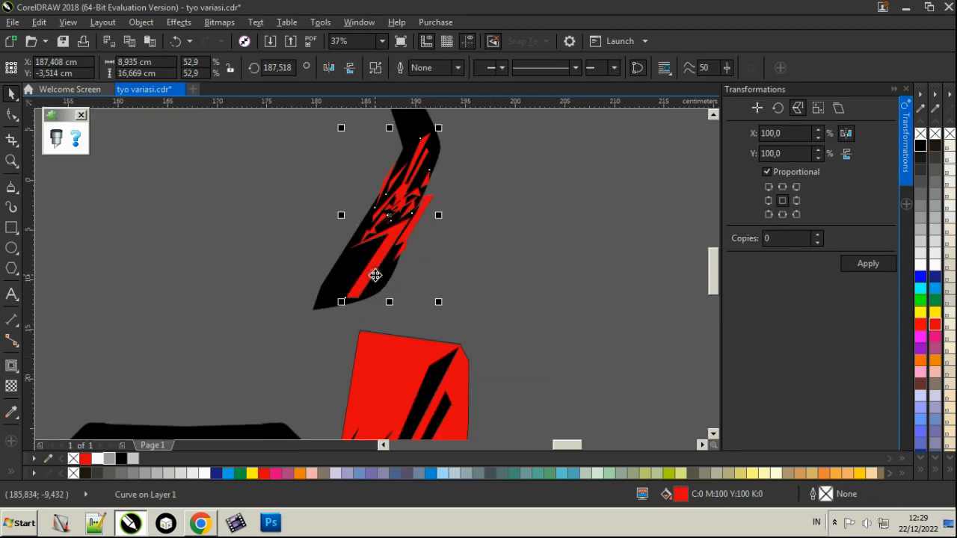
{"action": "left_click_drag", "start_coordinate": [374, 273], "coordinate": [359, 293]}
{"action": "scroll", "coordinate": [359, 293], "scroll_direction": "down", "scroll_amount": 1}
{"action": "scroll", "coordinate": [380, 239], "scroll_direction": "up", "scroll_amount": 1}
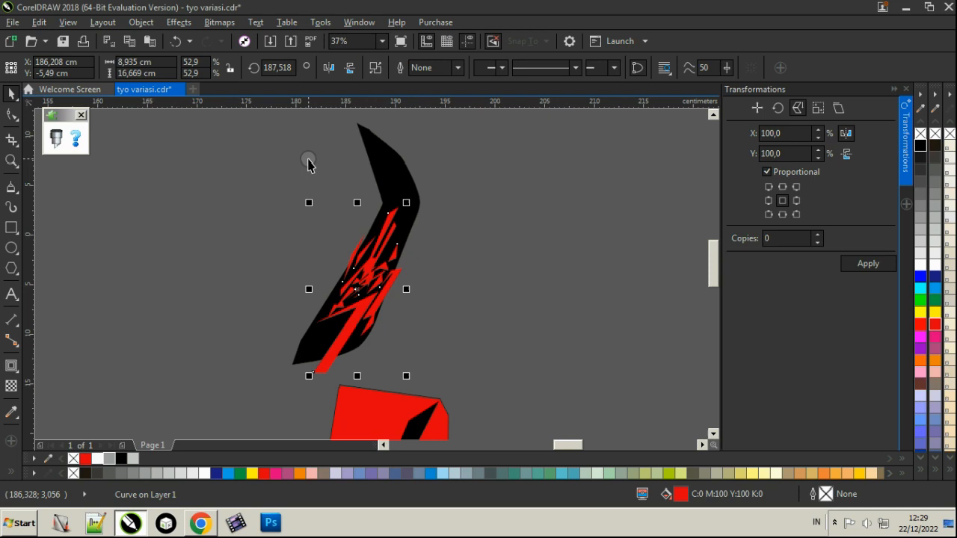
PowerClip the red shards inside the black curved panel and save the document
{"action": "left_click", "coordinate": [140, 22]}
{"action": "mouse_move", "coordinate": [358, 140]}
{"action": "left_click", "coordinate": [404, 143]}
{"action": "left_click", "coordinate": [385, 156]}
{"action": "left_click", "coordinate": [435, 210]}
{"action": "scroll", "coordinate": [436, 212], "scroll_direction": "down", "scroll_amount": 2}
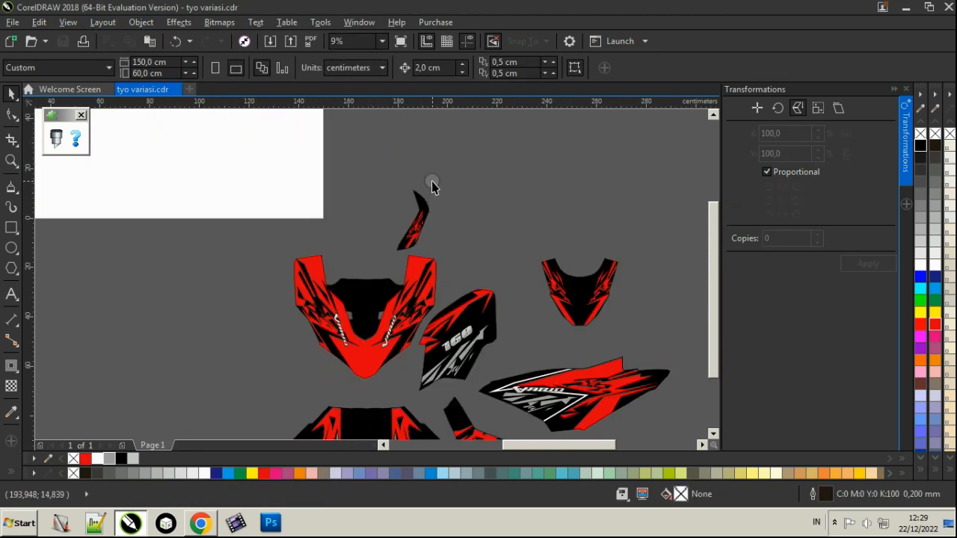
{"action": "key", "text": "ctrl+s"}
Move the V-shaped panel down and inward, closer to the neighbouring decal panels
{"action": "scroll", "coordinate": [428, 179], "scroll_direction": "down", "scroll_amount": 1}
{"action": "scroll", "coordinate": [445, 249], "scroll_direction": "up", "scroll_amount": 1}
{"action": "scroll", "coordinate": [446, 247], "scroll_direction": "down", "scroll_amount": 1}
{"action": "scroll", "coordinate": [470, 284], "scroll_direction": "up", "scroll_amount": 1}
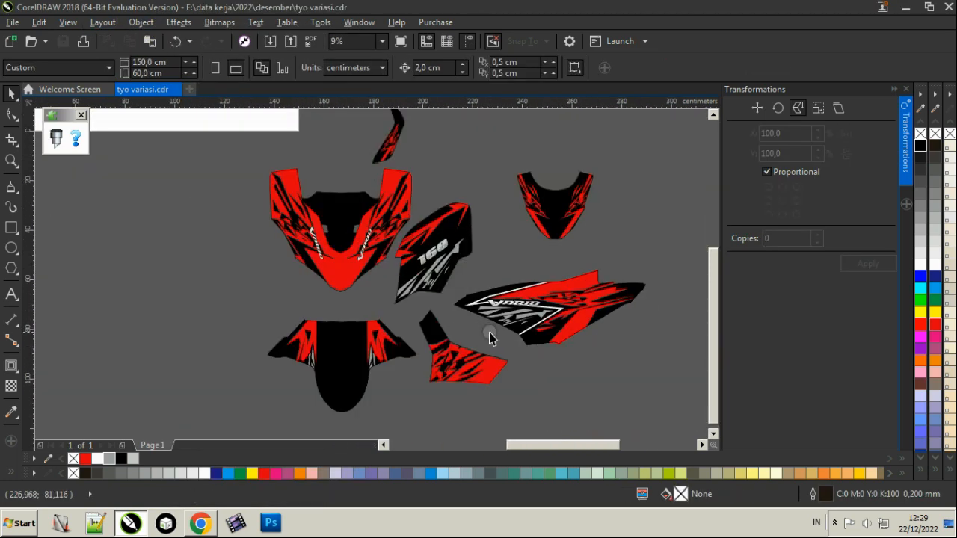
{"action": "left_click_drag", "start_coordinate": [512, 136], "coordinate": [640, 248]}
{"action": "left_click_drag", "start_coordinate": [550, 220], "coordinate": [530, 241]}
{"action": "left_click", "coordinate": [457, 189]}
Save the document and show the finished decal set in full-screen preview
{"action": "scroll", "coordinate": [451, 188], "scroll_direction": "down", "scroll_amount": 1}
{"action": "scroll", "coordinate": [454, 182], "scroll_direction": "up", "scroll_amount": 1}
{"action": "key", "text": "ctrl+s"}
{"action": "right_click", "coordinate": [501, 158]}
{"action": "left_click", "coordinate": [505, 164]}
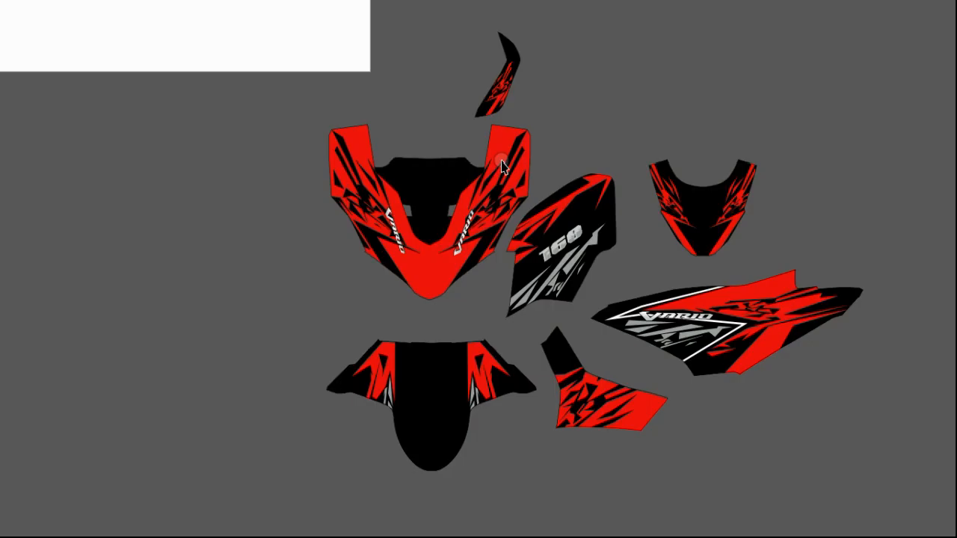